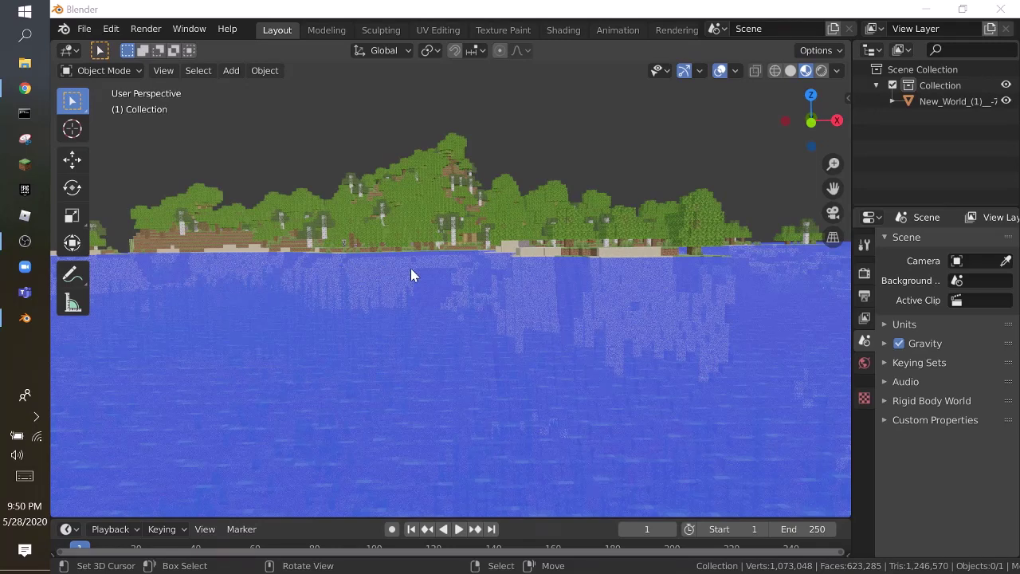
Fly through the Minecraft world from the sea to the wooden house, examining the stonecutter and campfire up close
key("shift+grave")
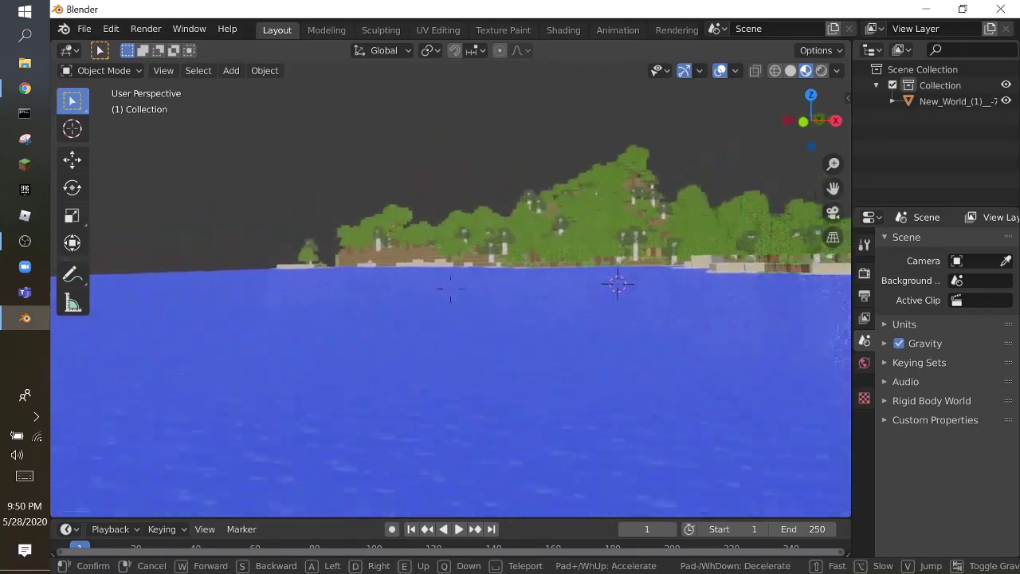
key("s")
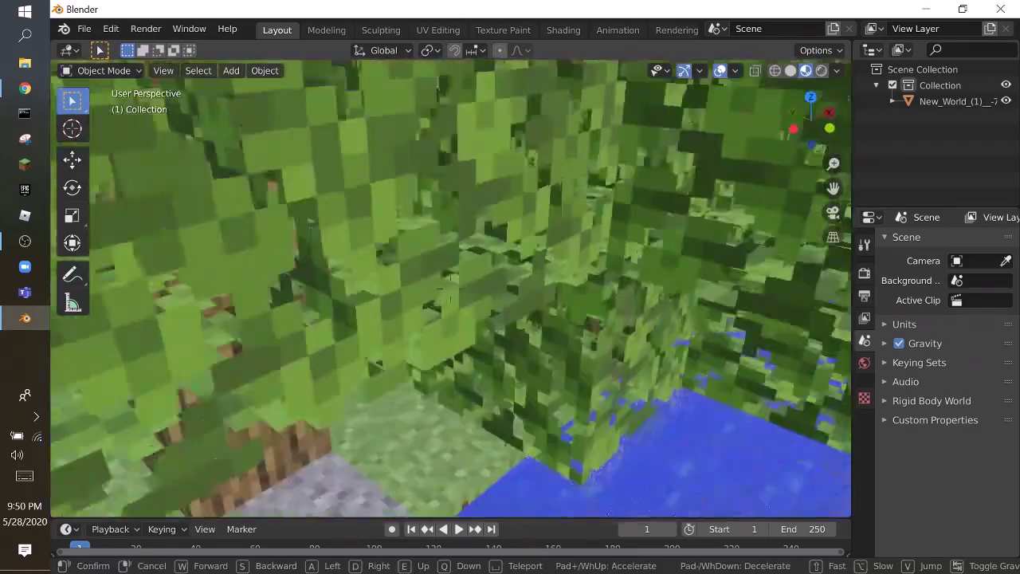
key("s")
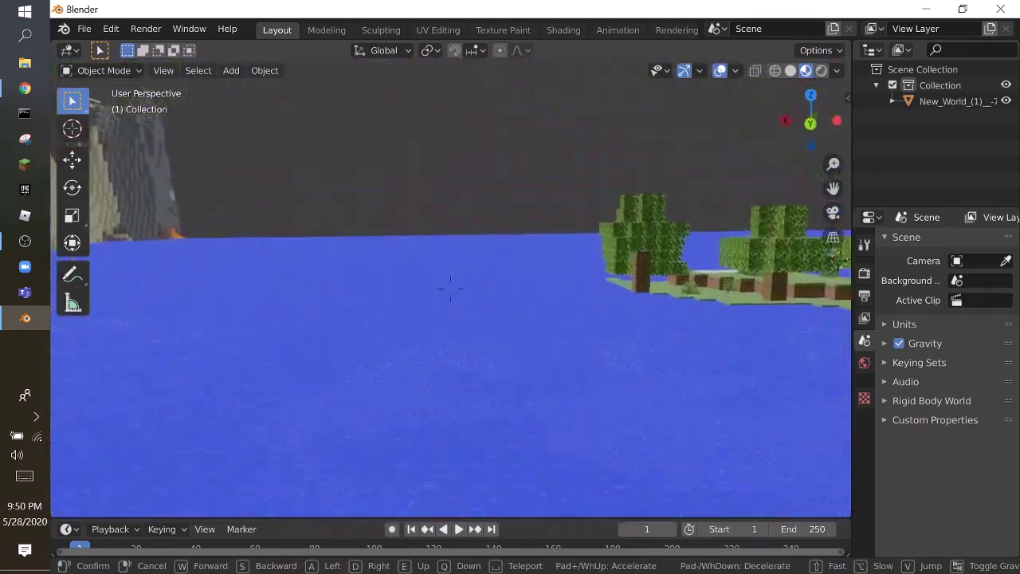
key("w")
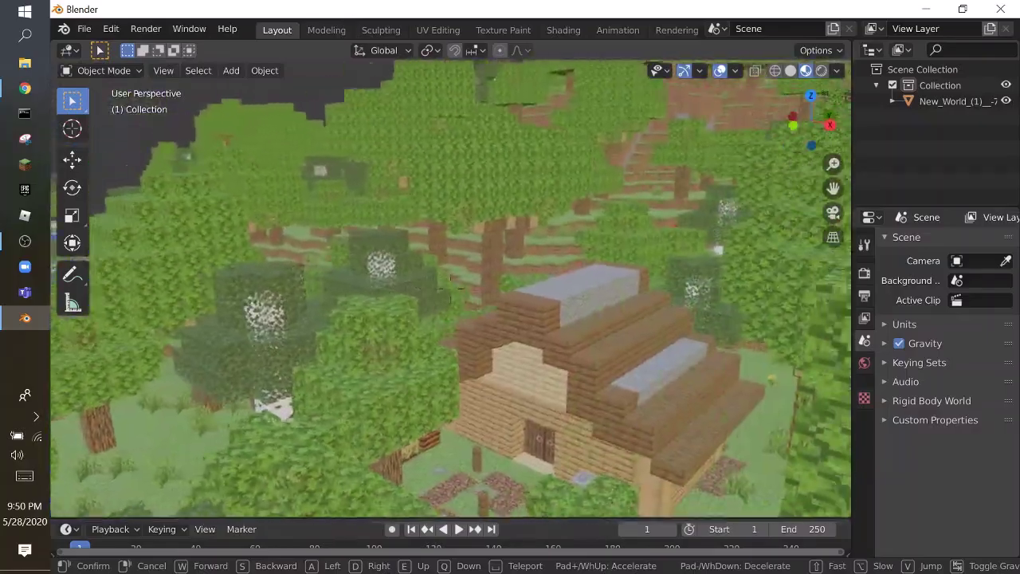
key("w")
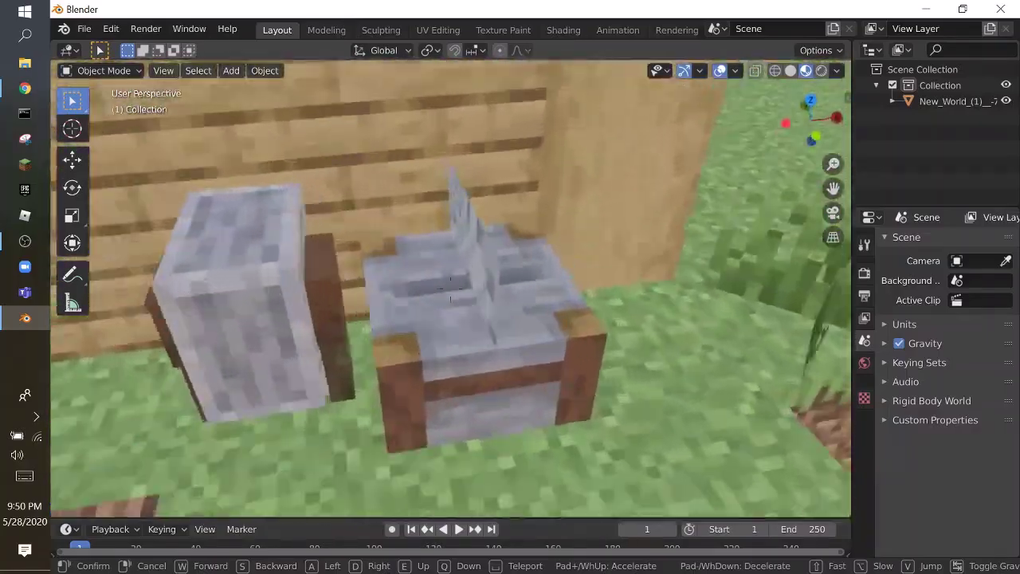
key("w")
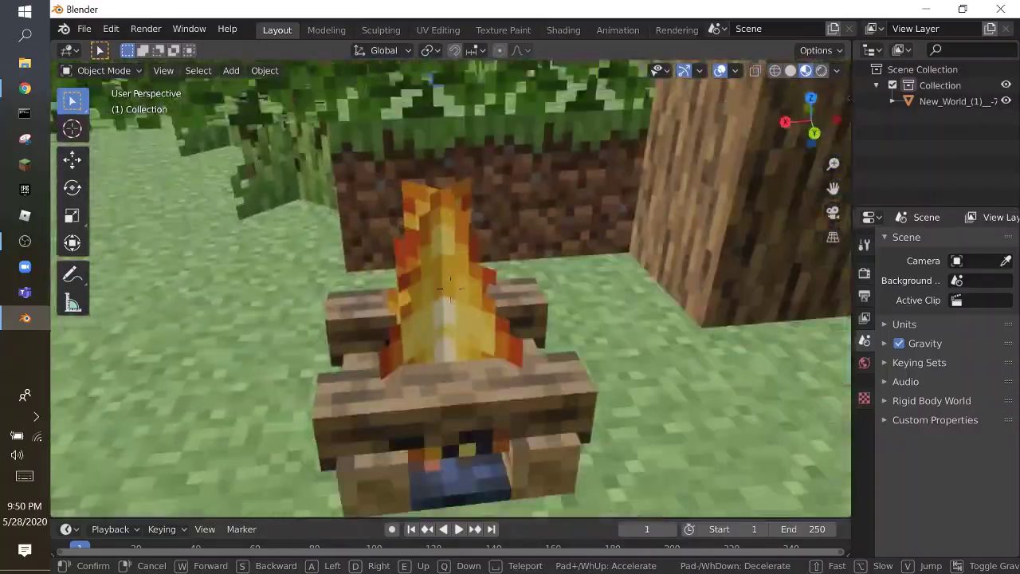
key("s")
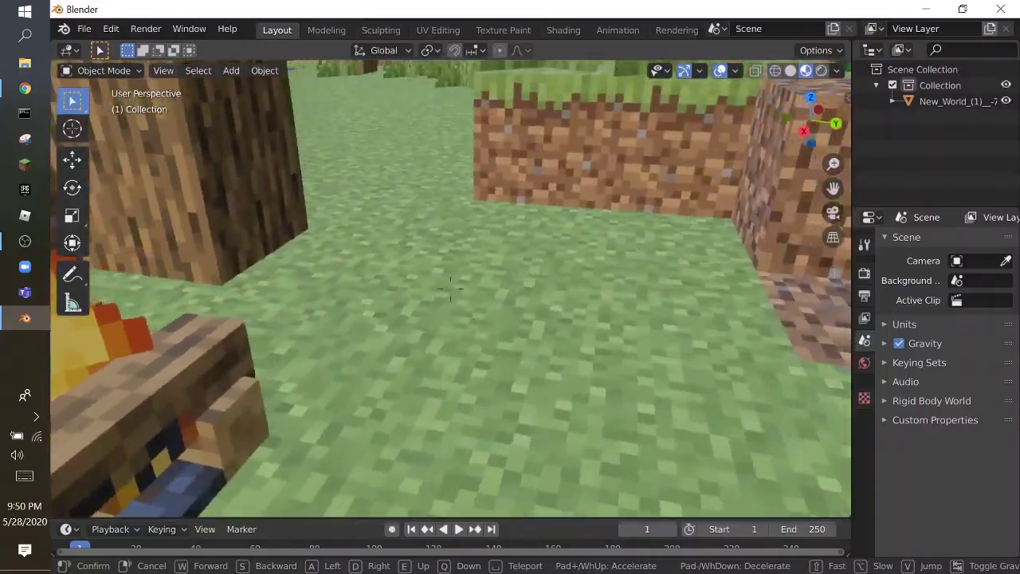
Examine the hillside forest up close and the whole main island from out over the sea
key("s")
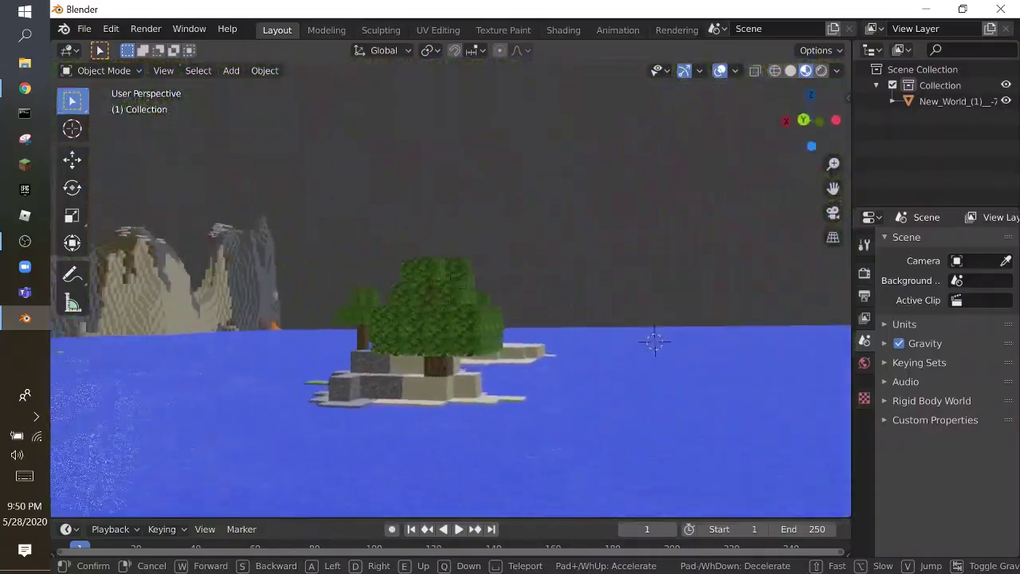
key("w")
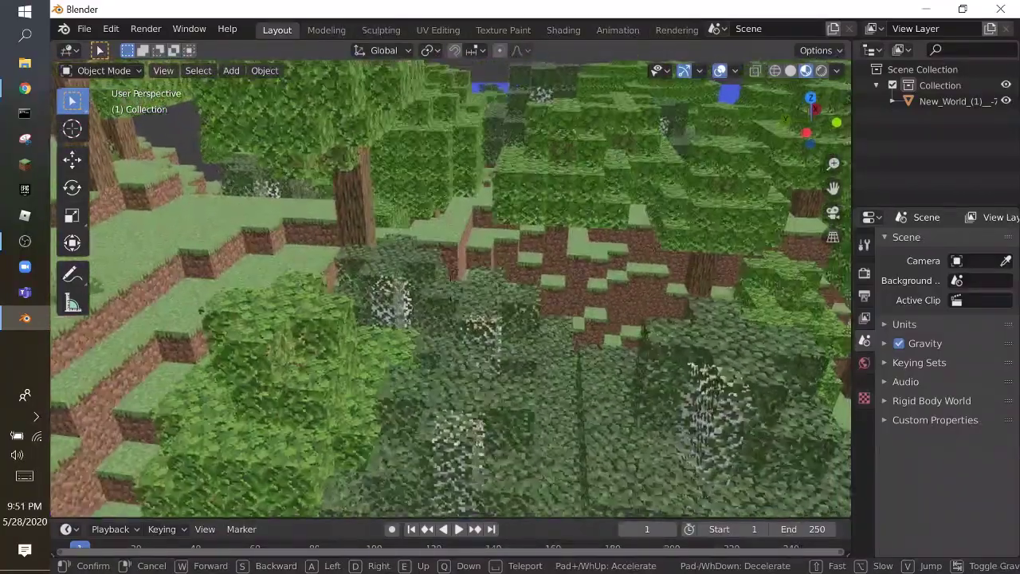
key("w")
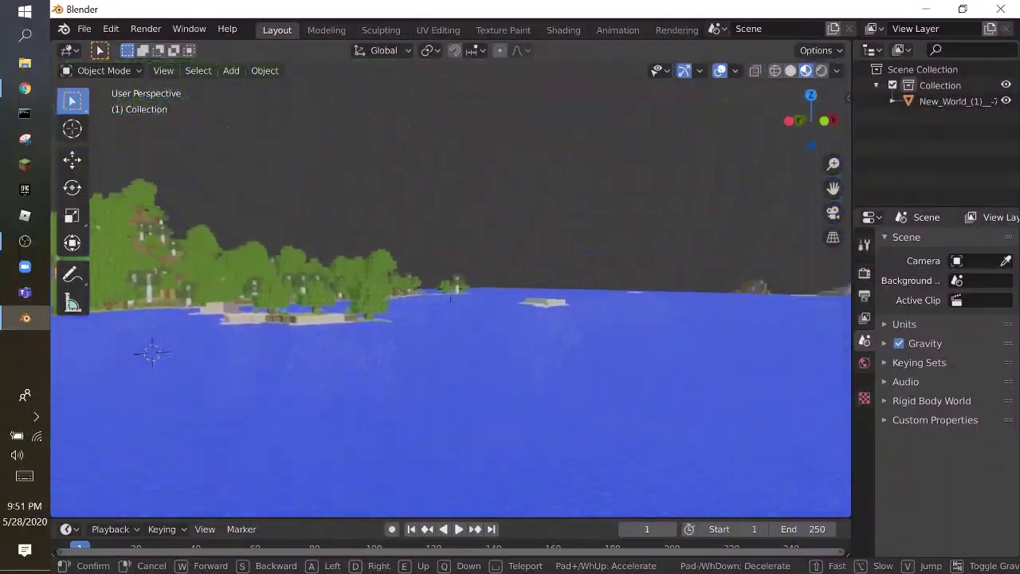
key("w")
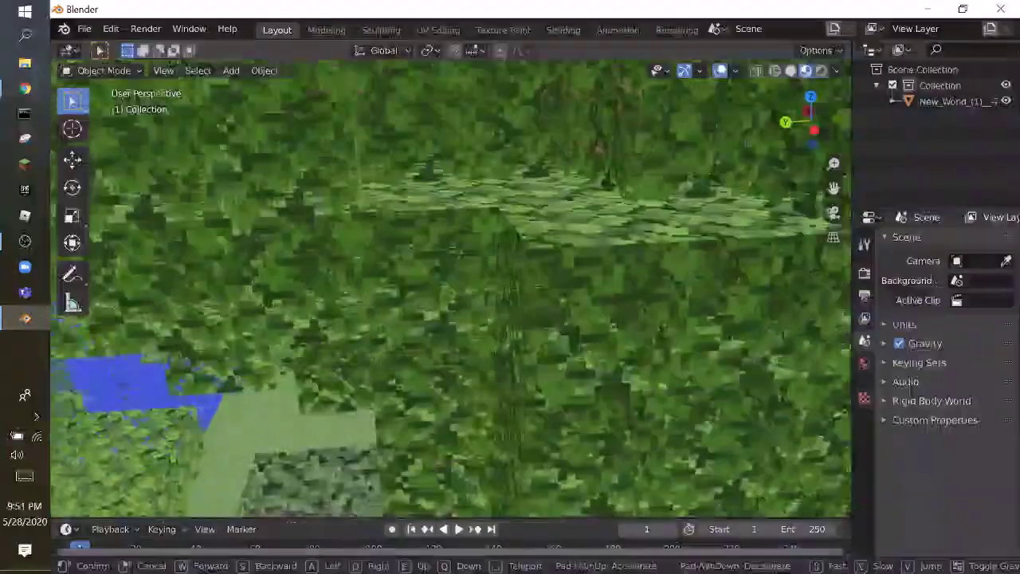
key("s")
key("w")
key("s")
key("w")
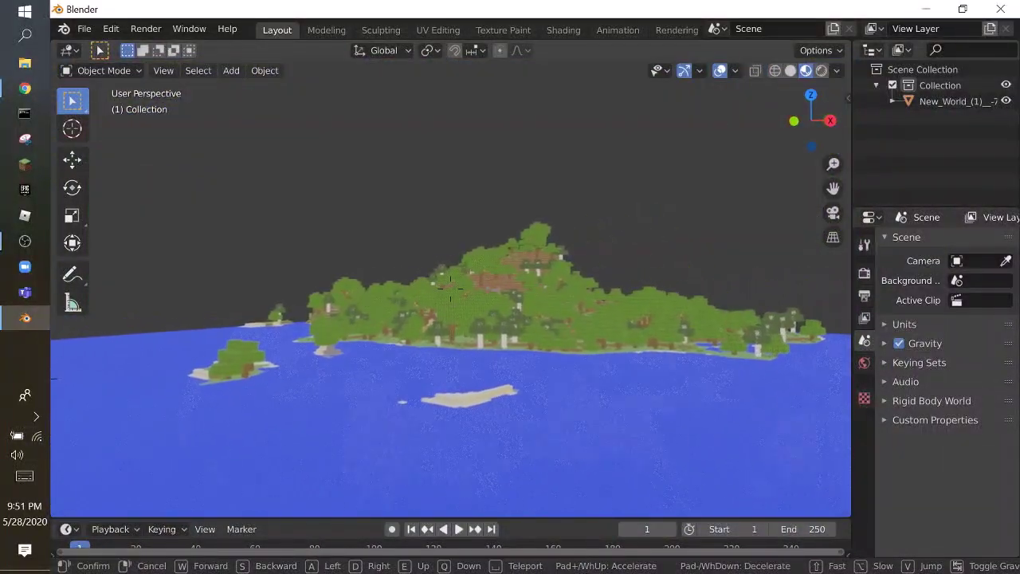
Inspect the small islands off the coast and end on a view of the leafy trees beside the sand
key("w")
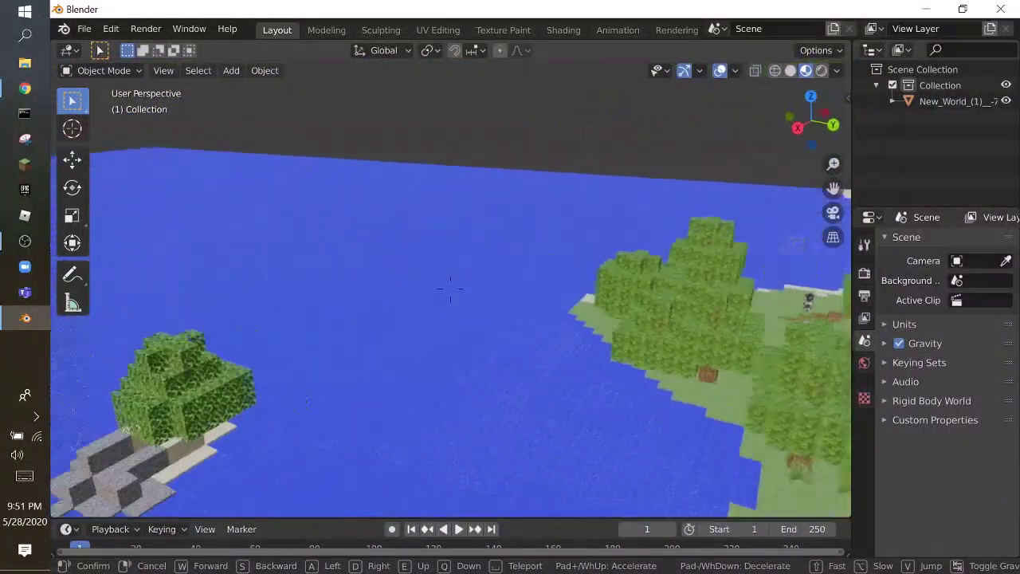
key("w")
key("s")
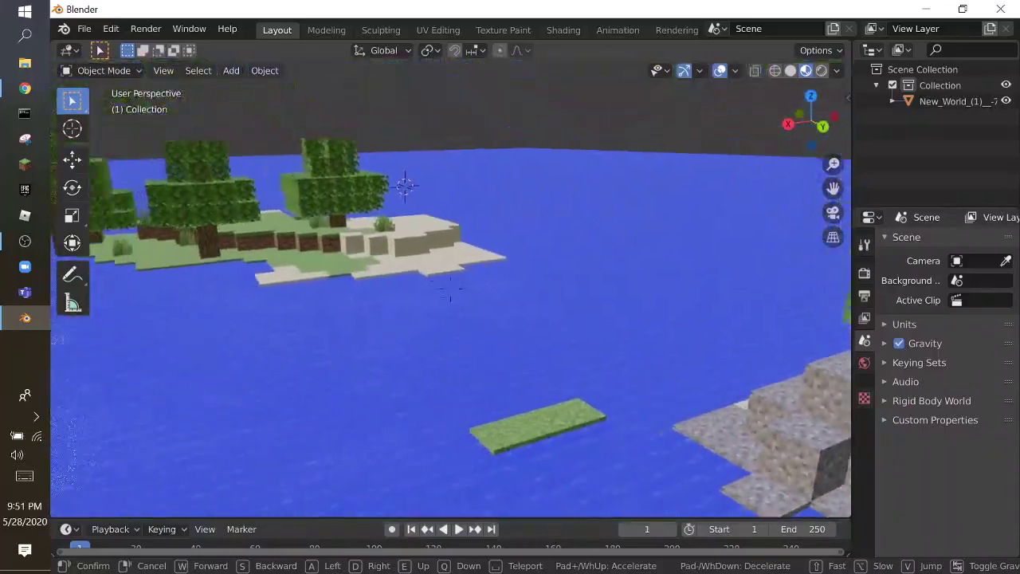
key("w")
key("w")
key("s")
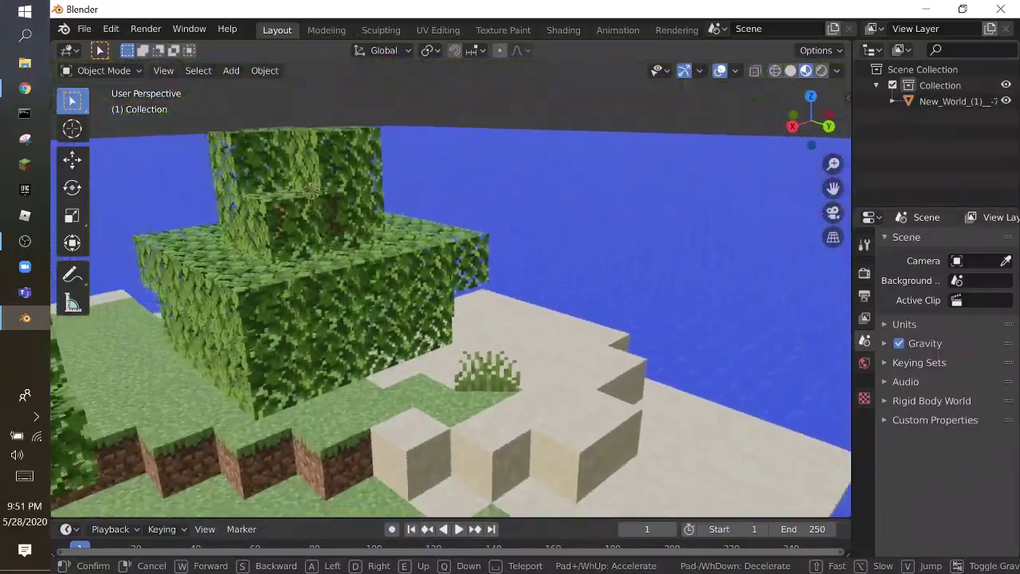
key("w")
left_click(257, 293)
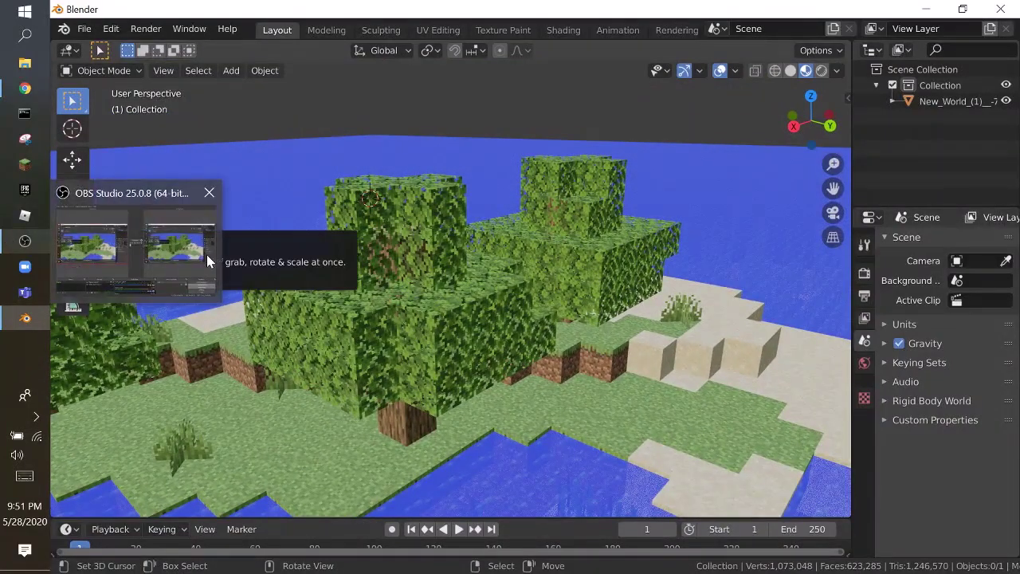
Fly to the wooden house and examine its roof, front path, fence post and double doors
key("shift+grave")
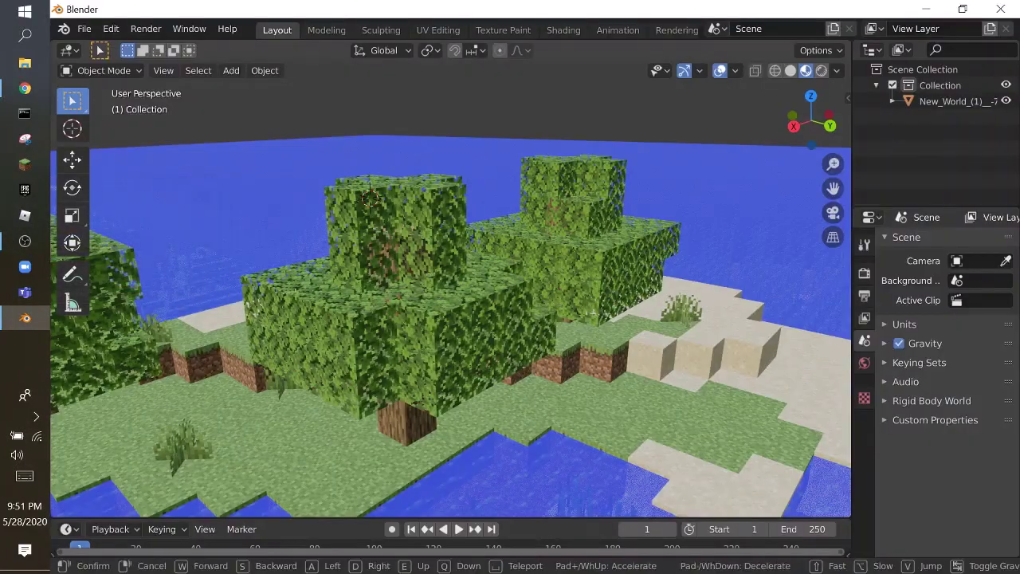
key("w")
key("w")
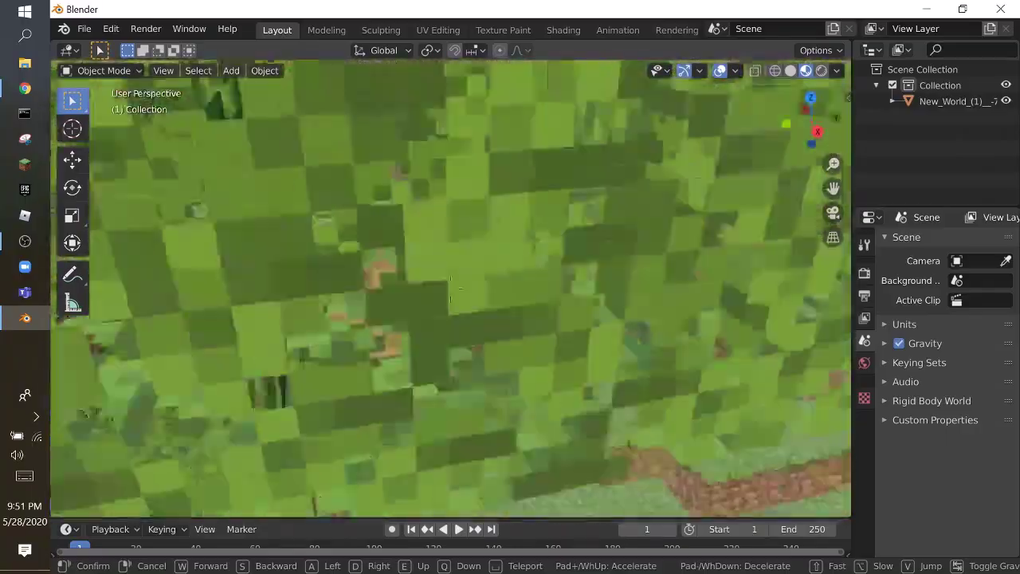
key("w")
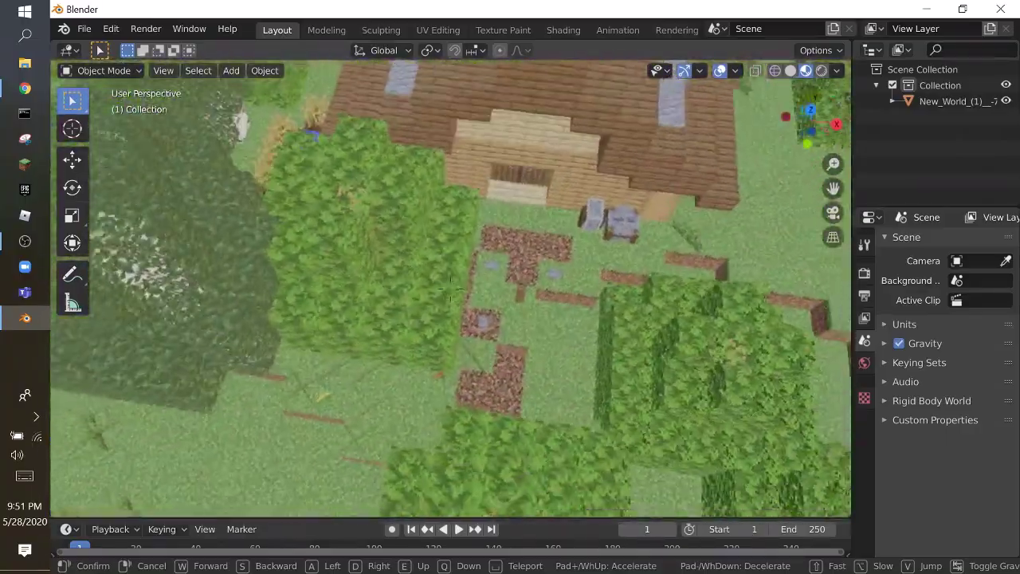
key("w")
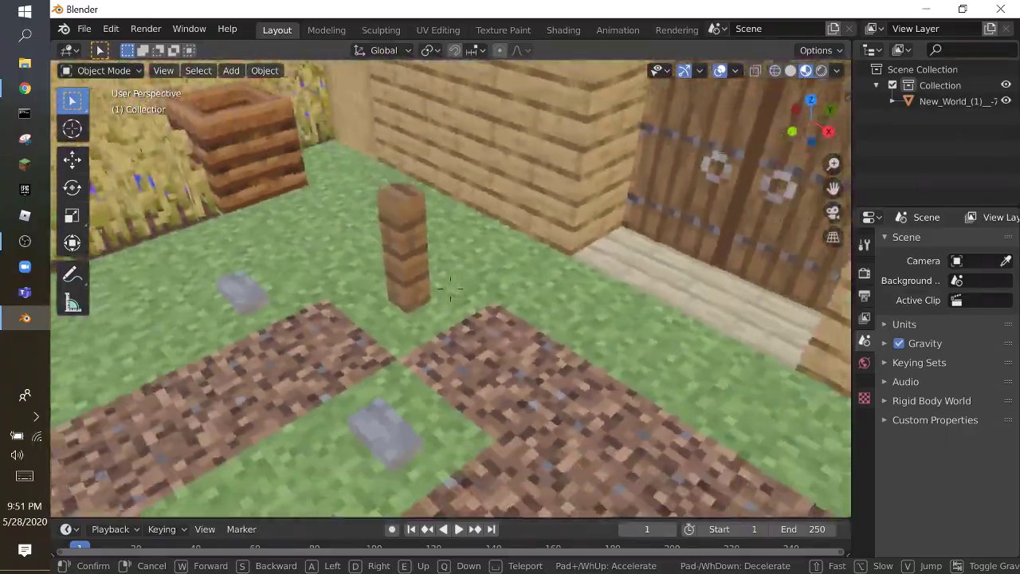
key("w")
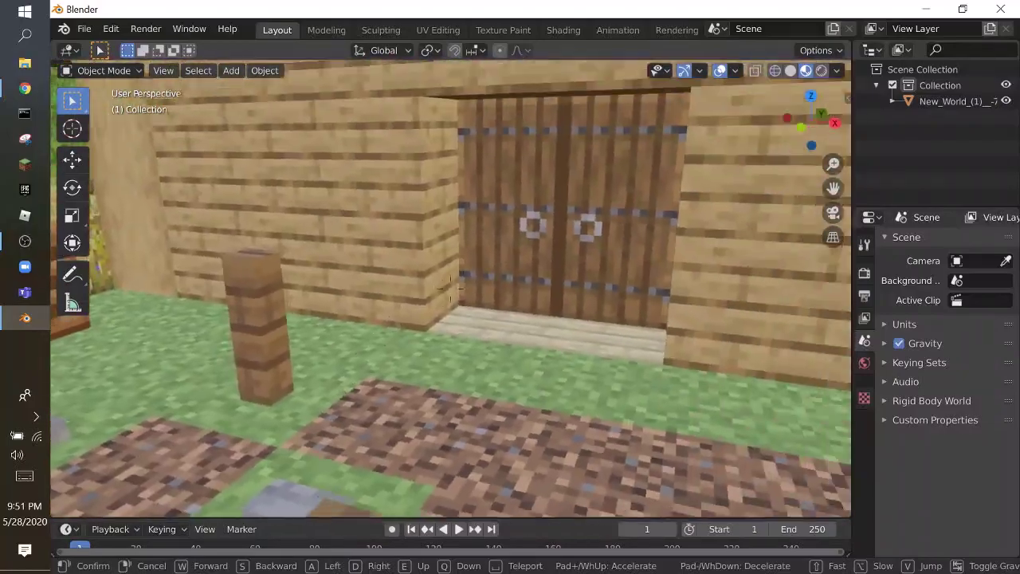
Inspect the side of the house, its interior through the window, and the birch trees nearby
key("s")
key("s")
key("w")
key("w")
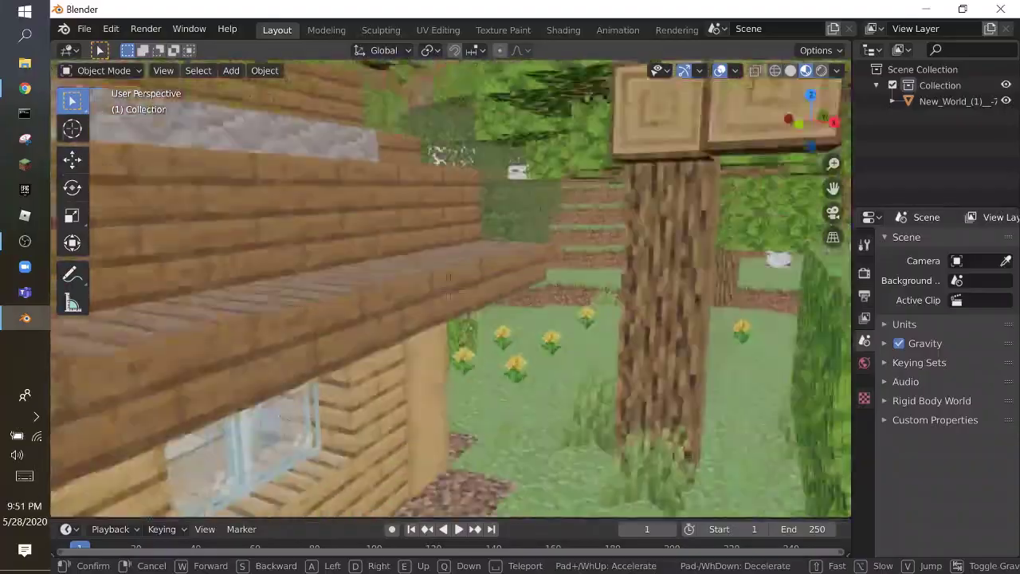
key("w")
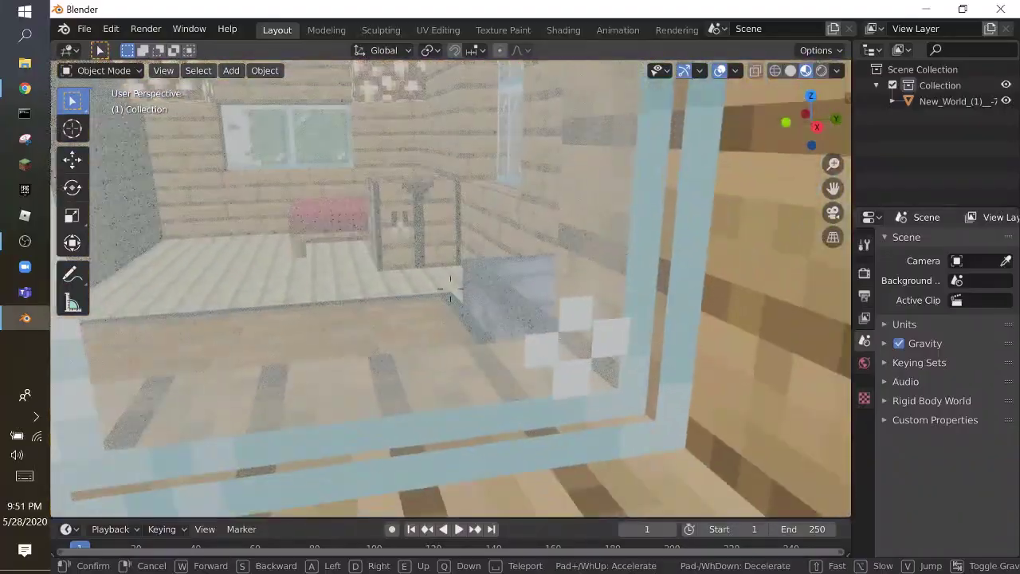
key("w")
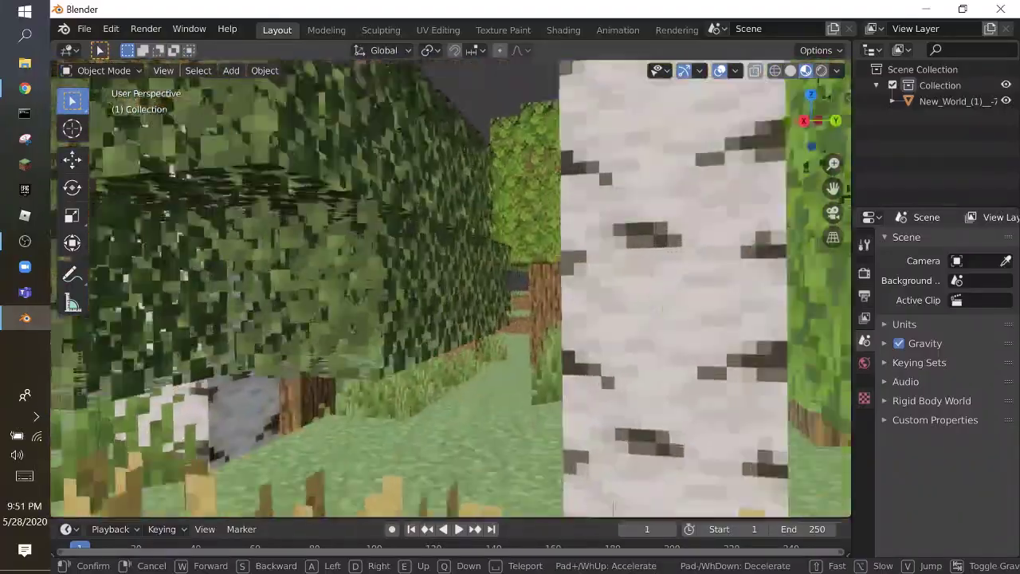
key("w")
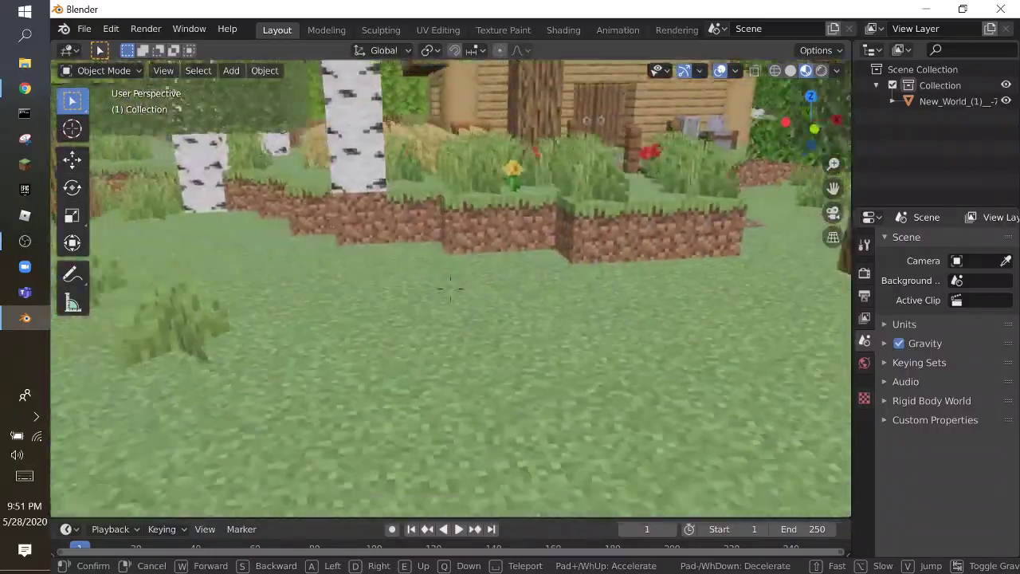
Dive below the water surface and examine the seabed with its kelp, seagrass and gravel slopes
key("s")
key("w")
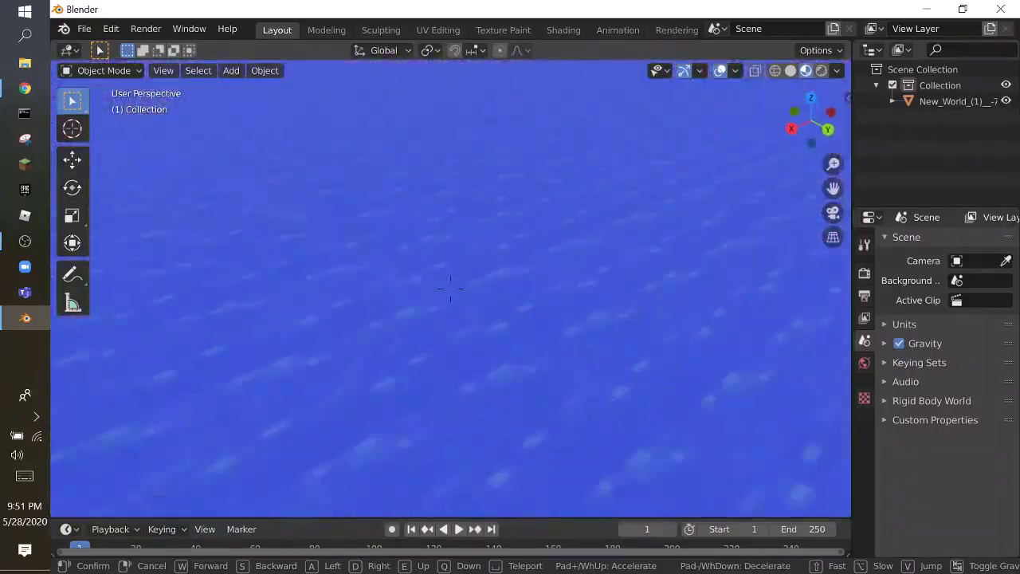
key("w")
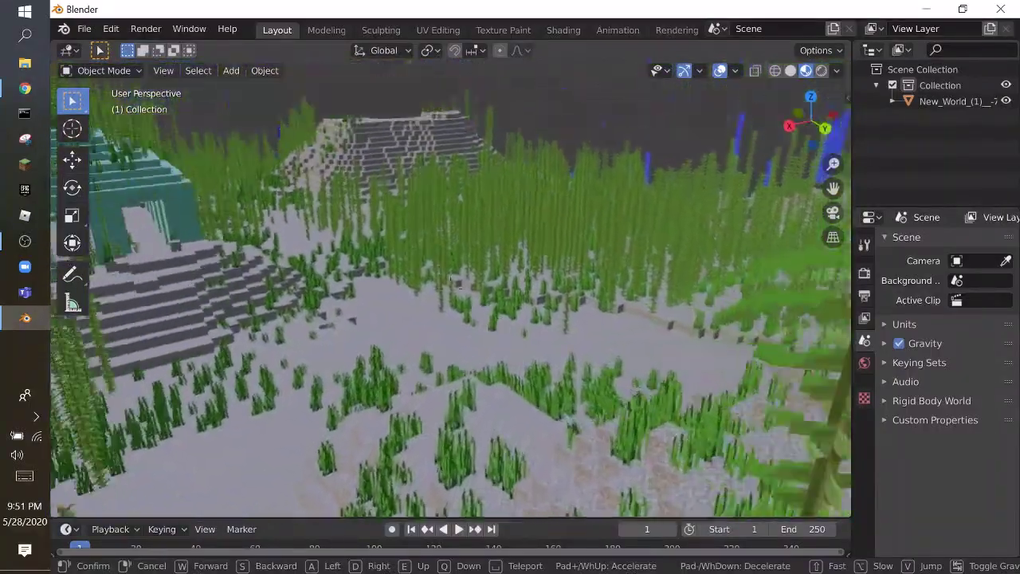
key("w")
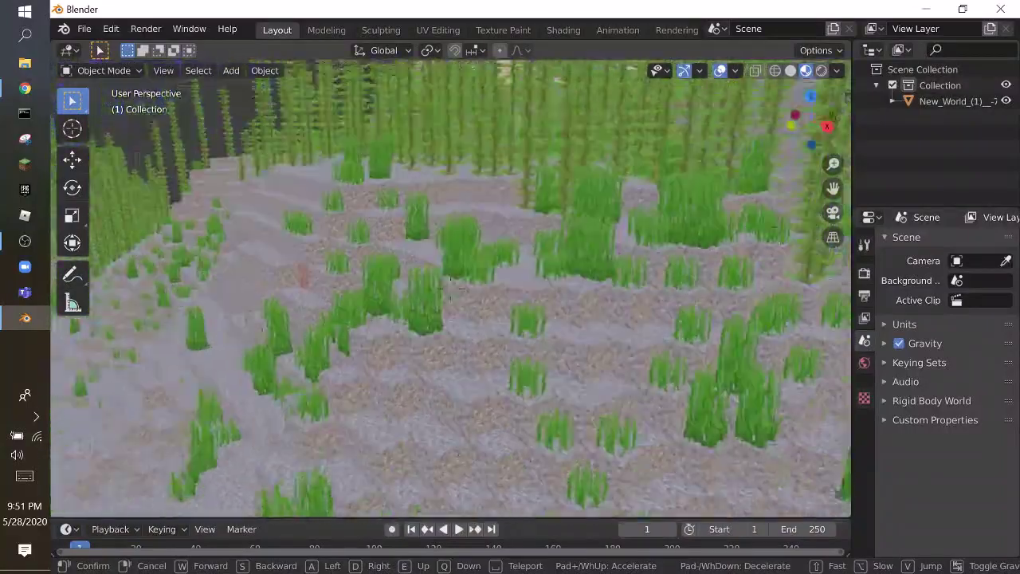
key("w")
left_click(450, 288)
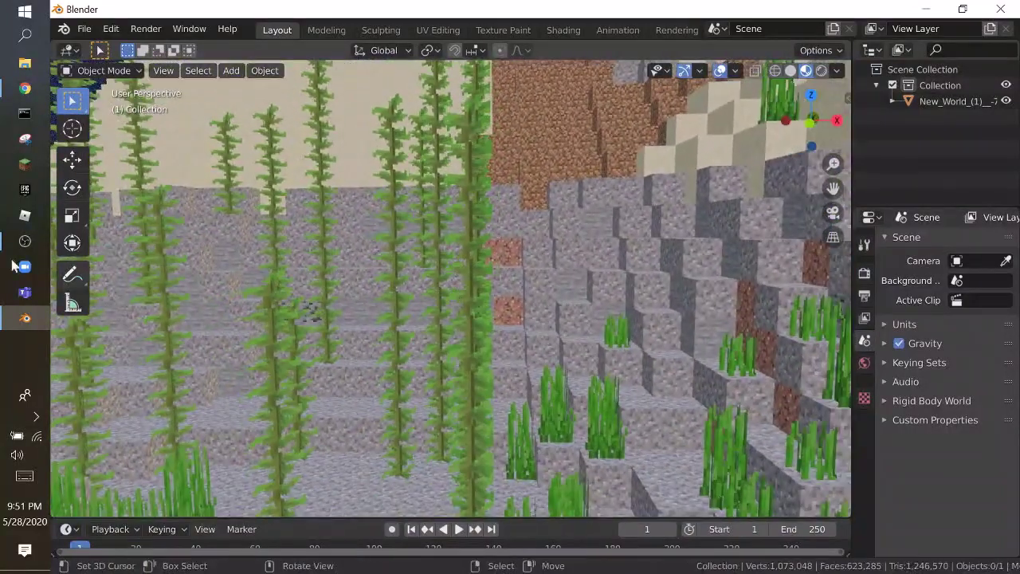
mouse_move(16, 244)
left_click(108, 241)
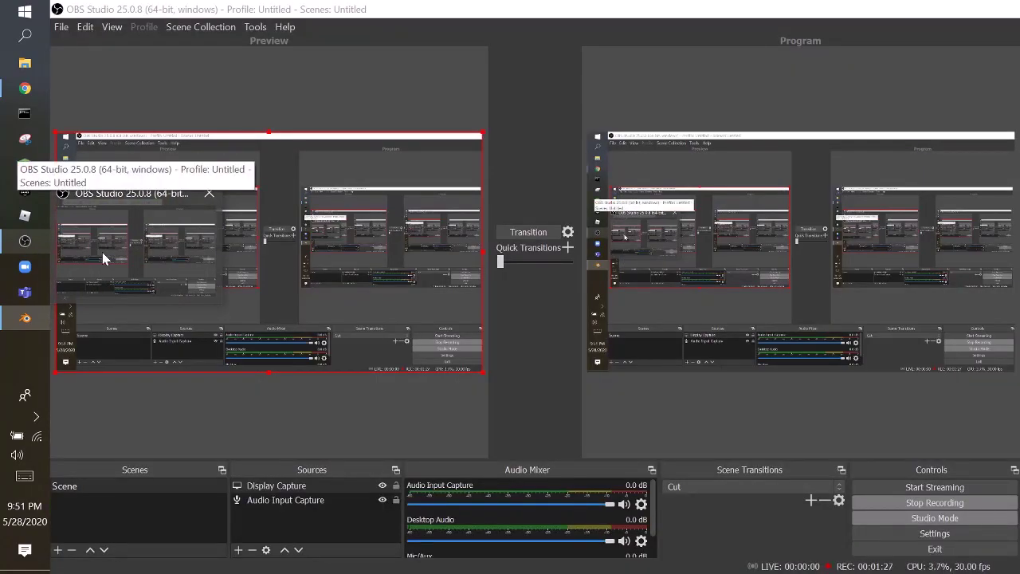
left_click(114, 252)
Fly from the seabed up to the island and frame the wooden house among the surrounding trees
key("shift+grave")
key("w")
key("w")
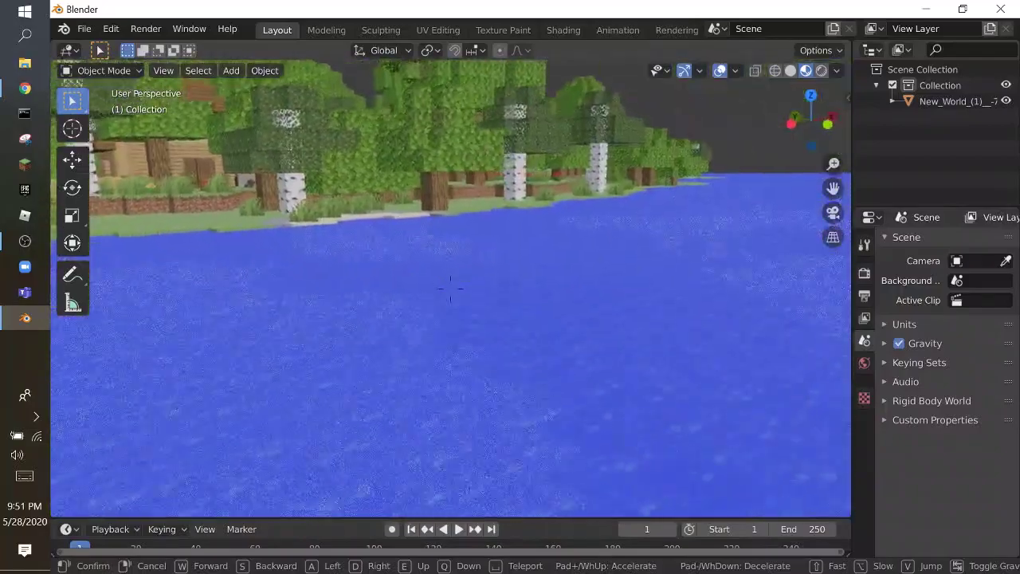
key("w")
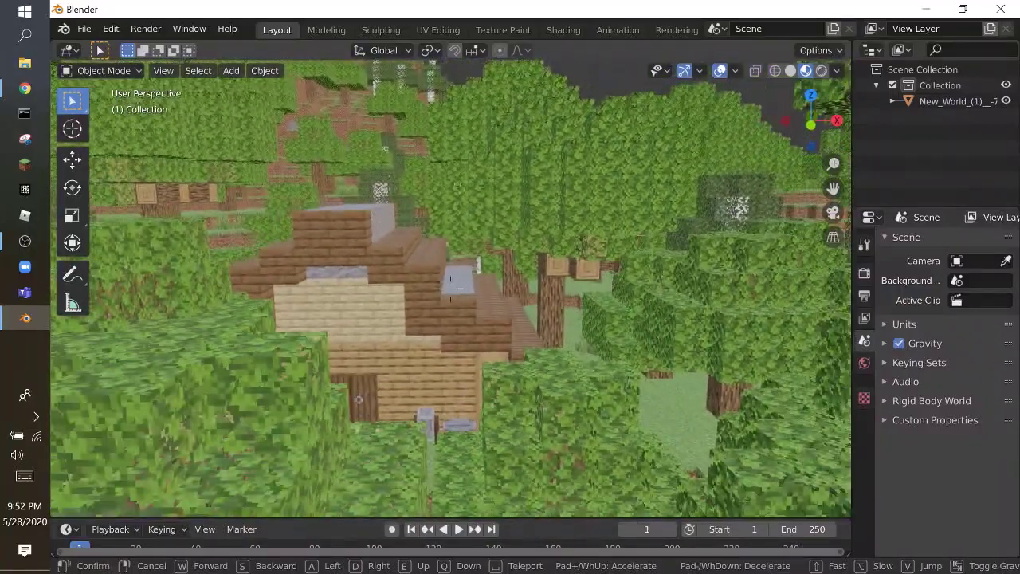
left_click(239, 178)
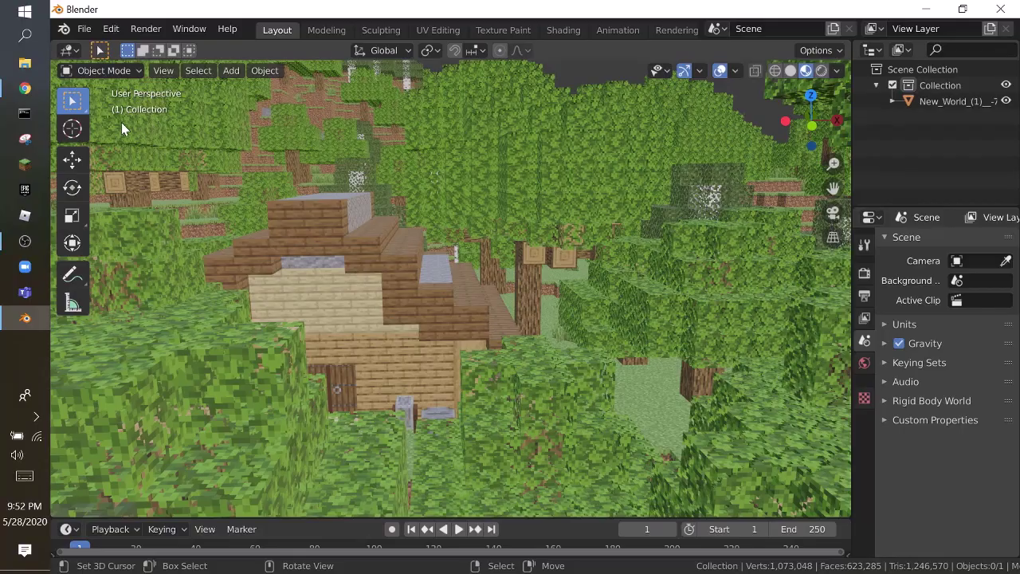
Switch to Chrome and look through the Mineways home page down to the example tower images
left_click(24, 89)
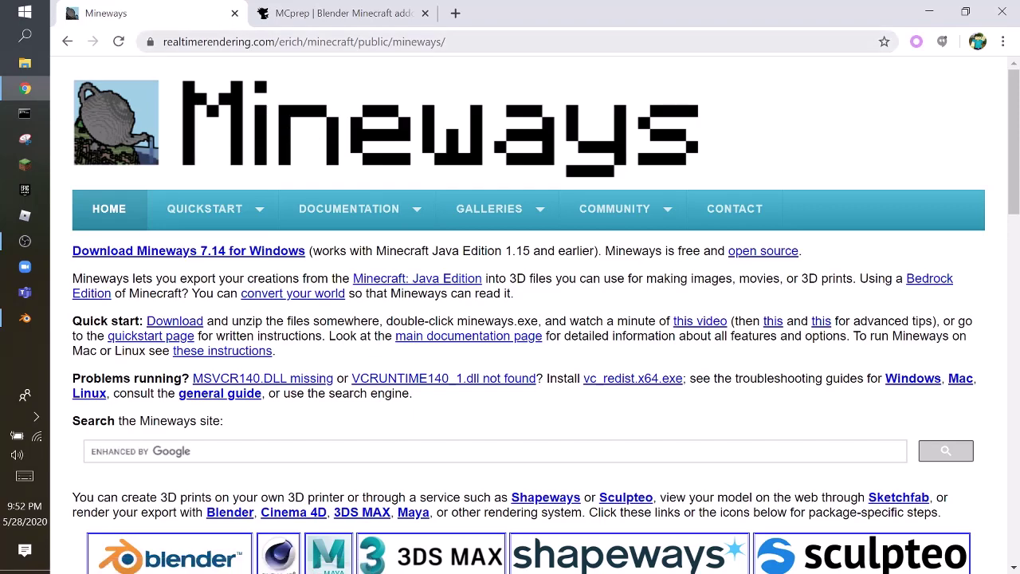
scroll(434, 205, "down", 8)
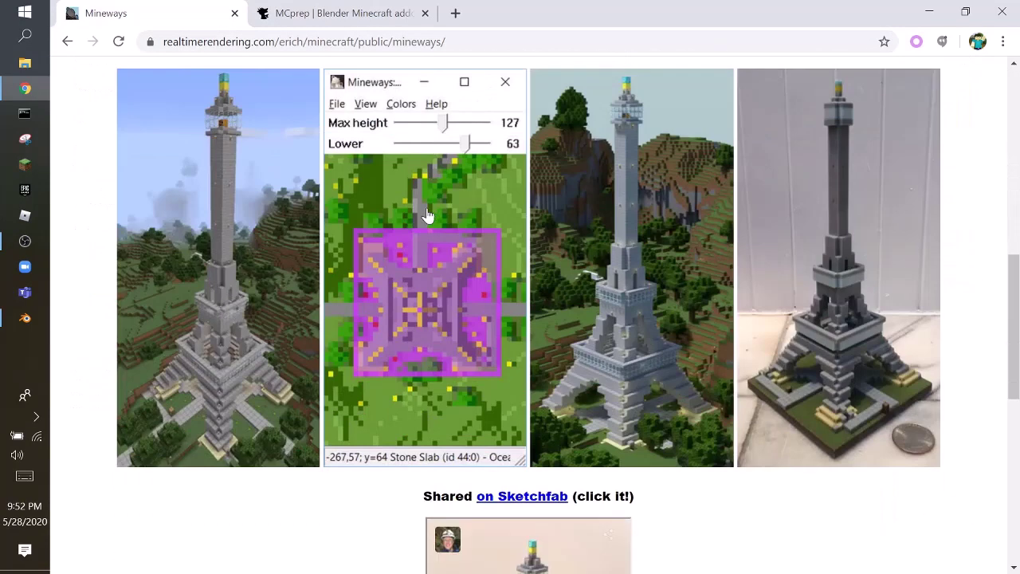
Review the Mineways home page's introduction, supported 3D programs and tower comparison images
scroll(431, 211, "up", 5)
scroll(428, 214, "up", 4)
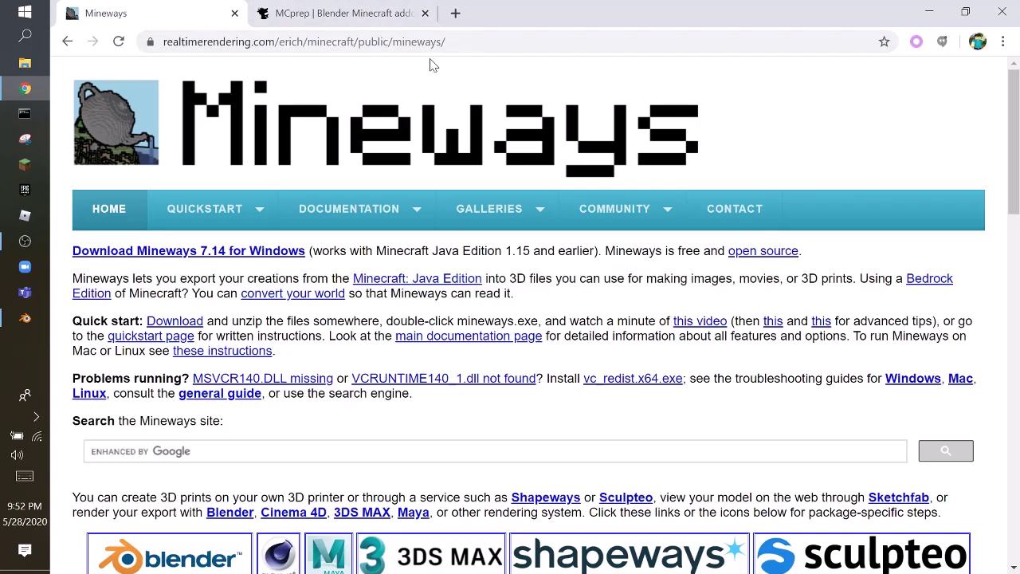
scroll(169, 306, "down", 6)
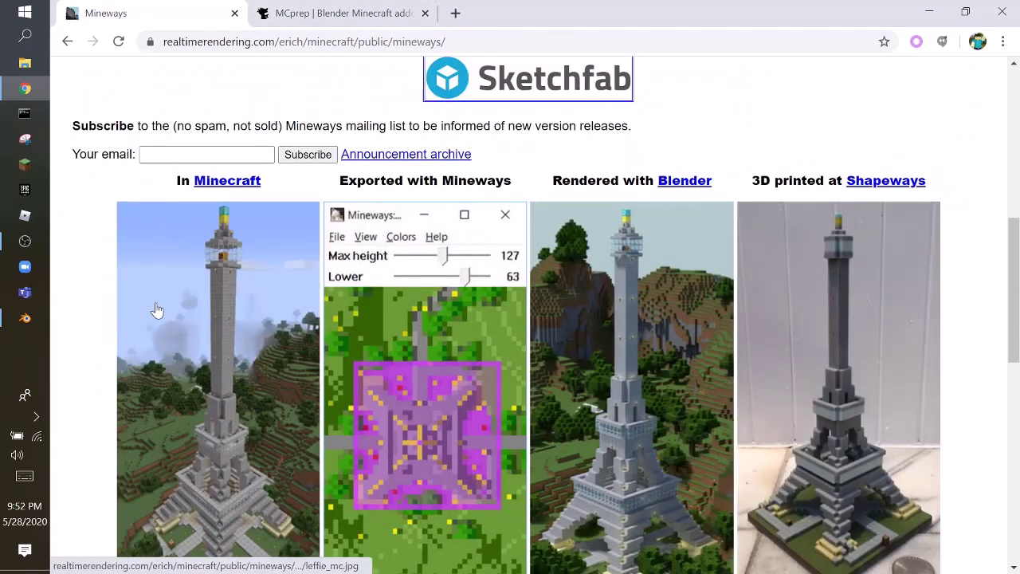
scroll(246, 296, "down", 8)
scroll(323, 307, "up", 8)
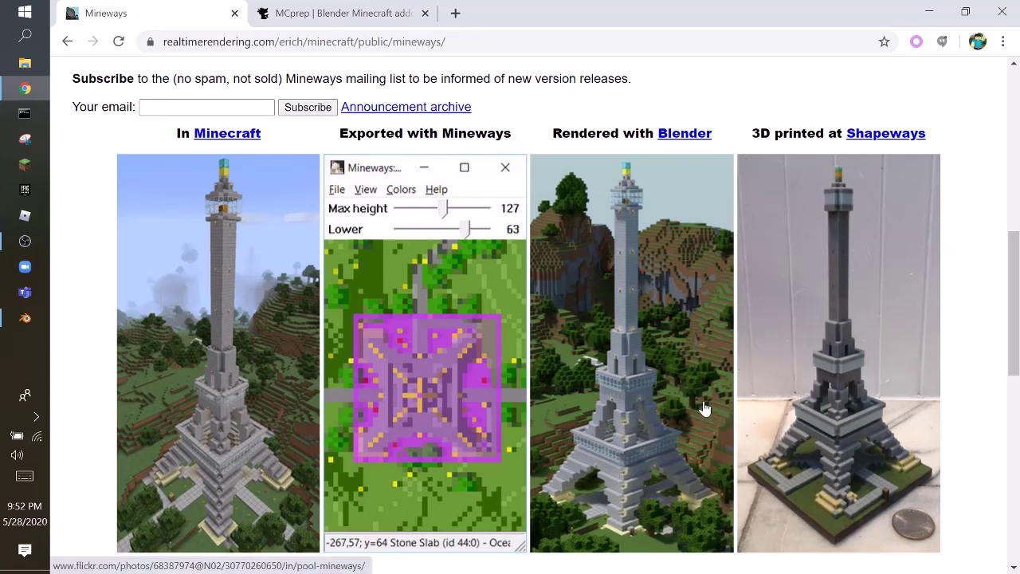
scroll(704, 408, "up", 5)
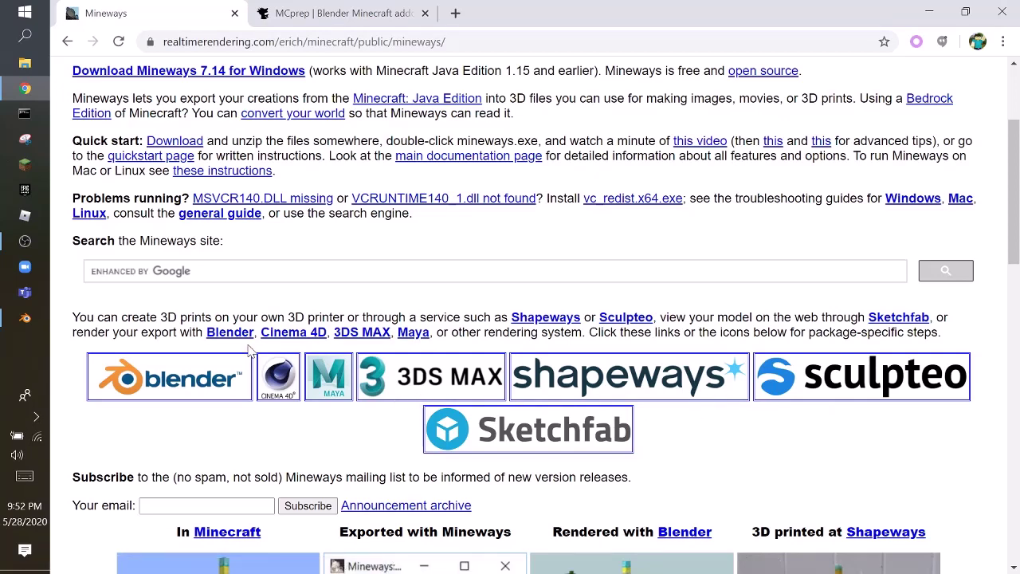
Download Mineways 7.14 for Windows and open the Downloads folder in File Explorer
scroll(449, 431, "up", 2)
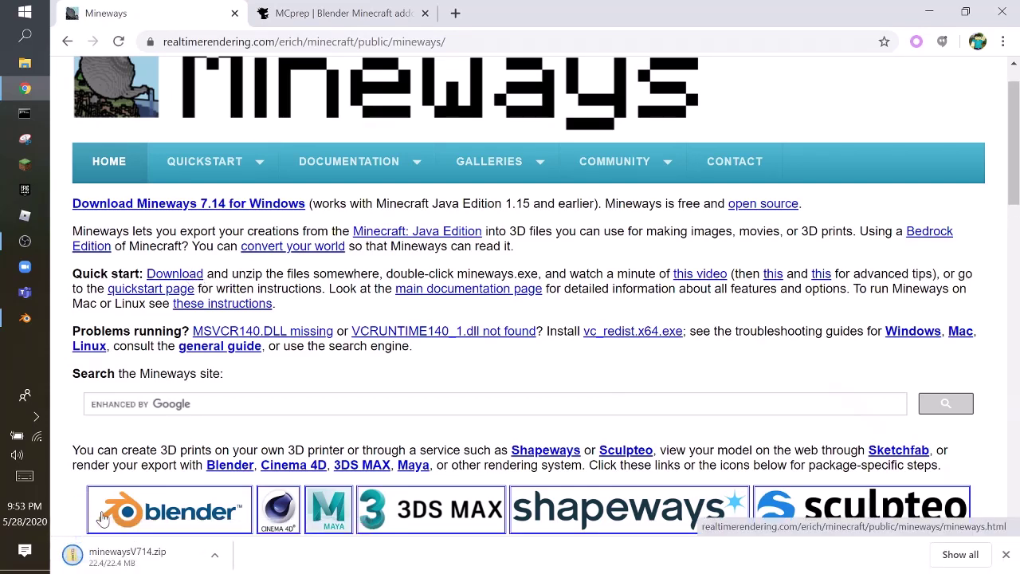
left_click(165, 556)
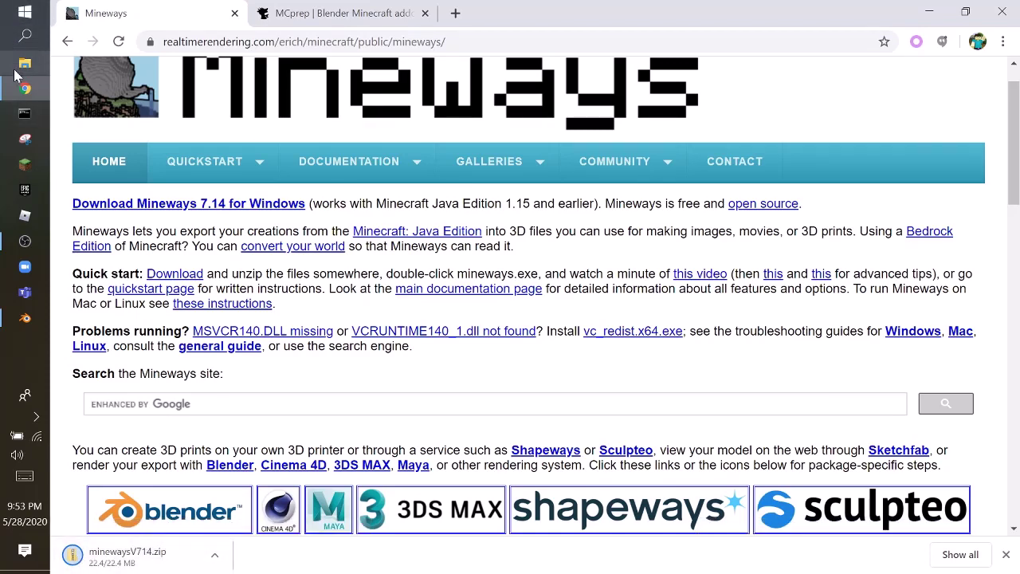
left_click(24, 64)
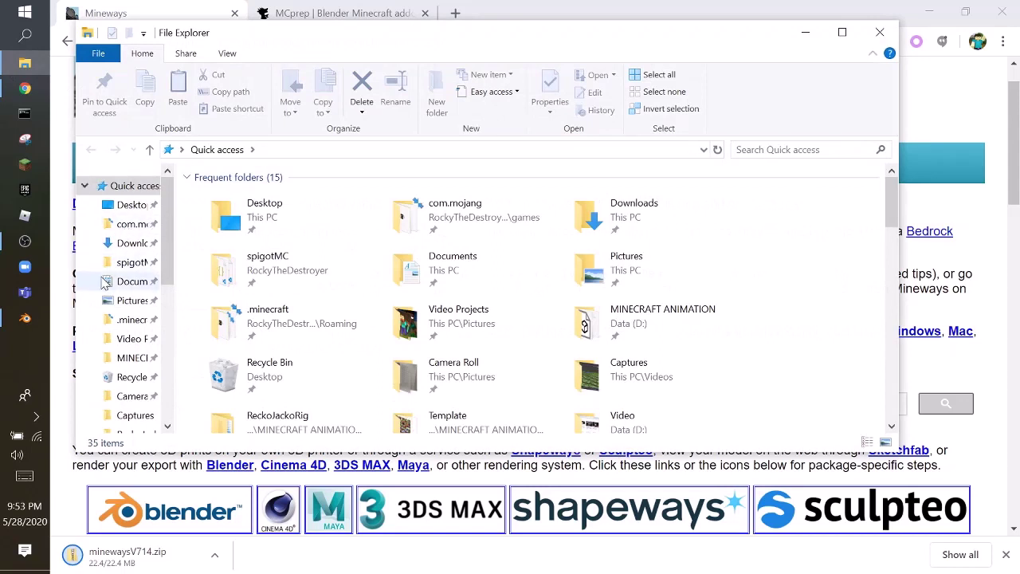
left_click(135, 244)
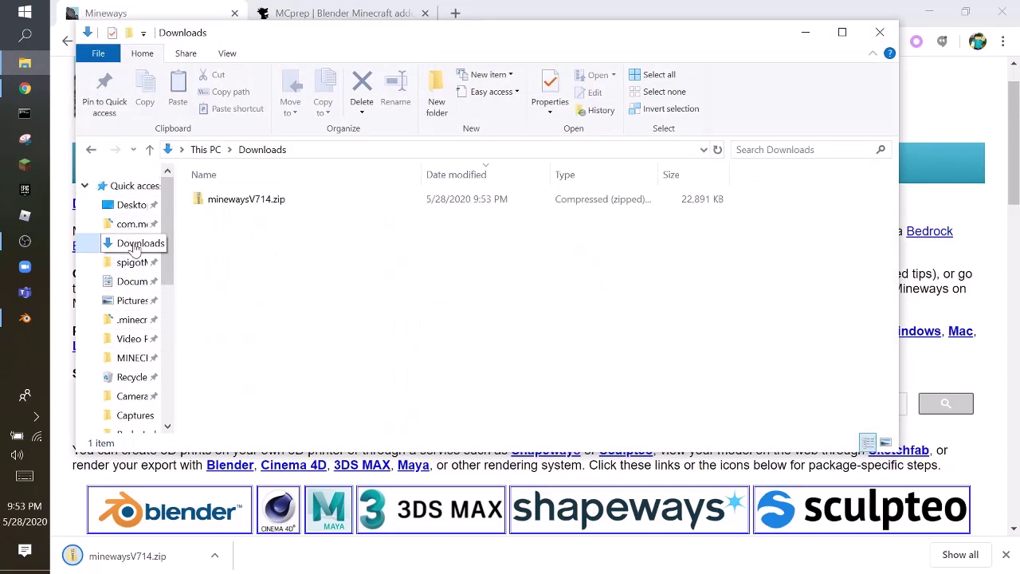
left_click(270, 200)
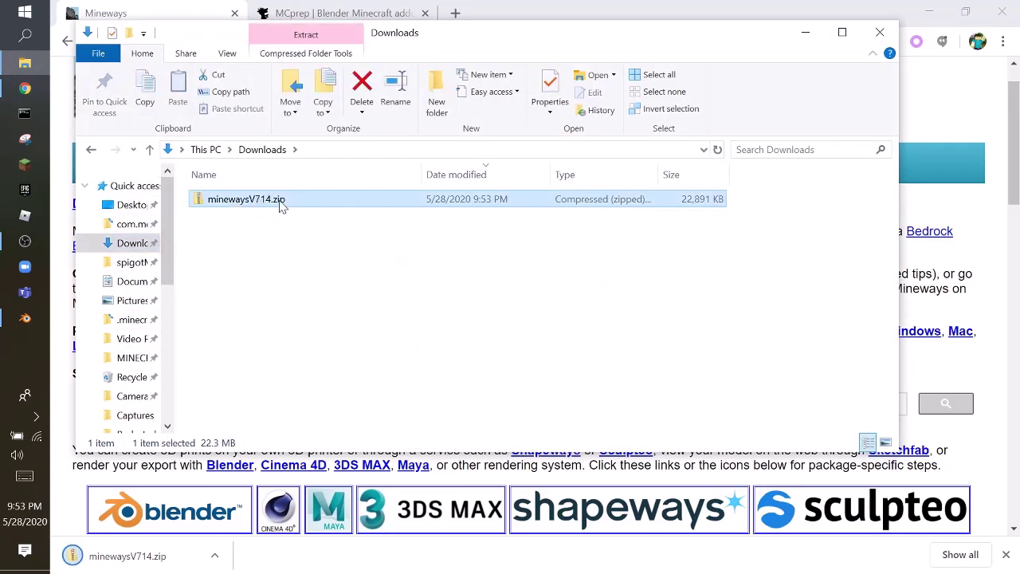
right_click(280, 206)
left_click(314, 476)
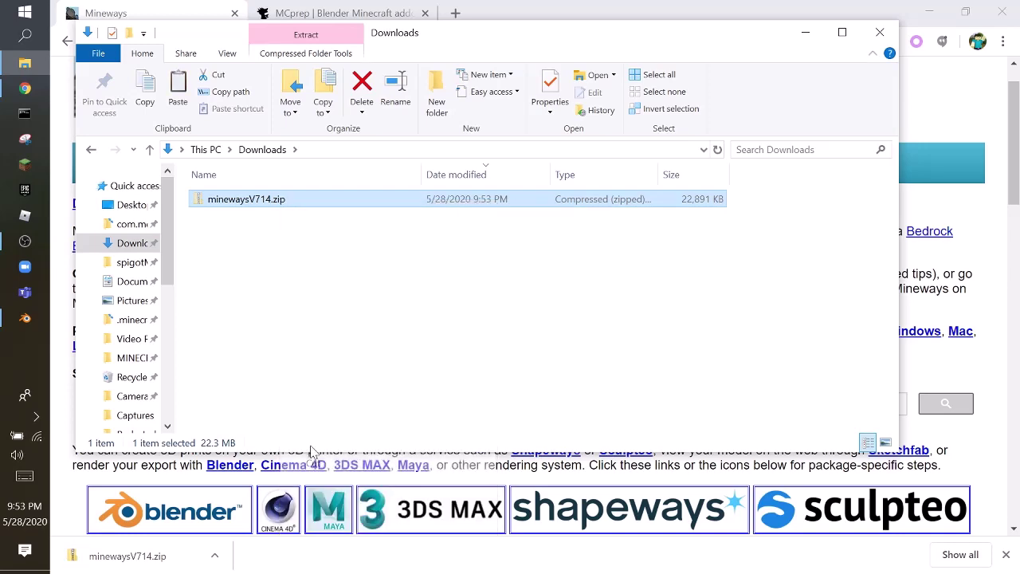
left_click(134, 357)
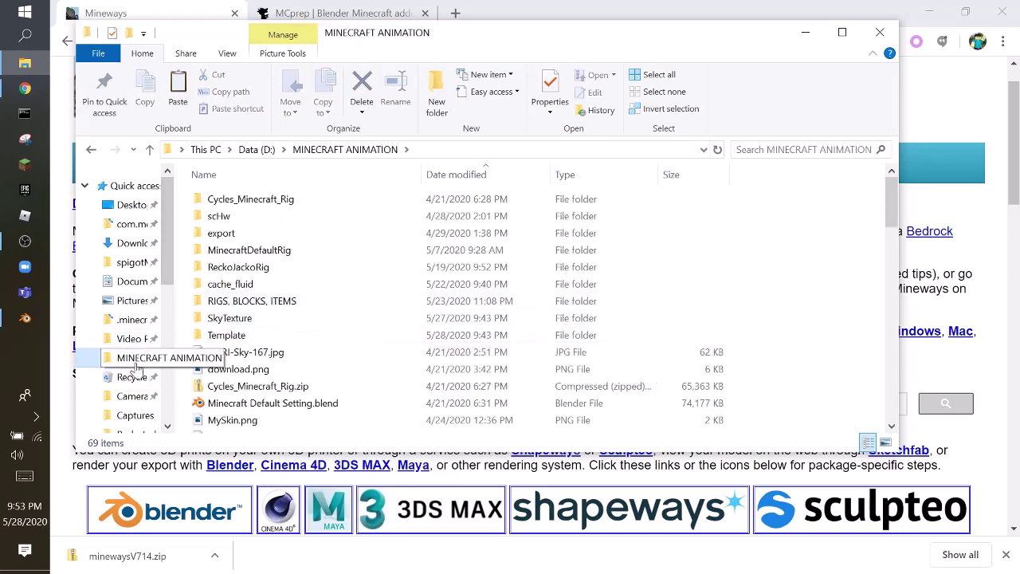
left_click(257, 150)
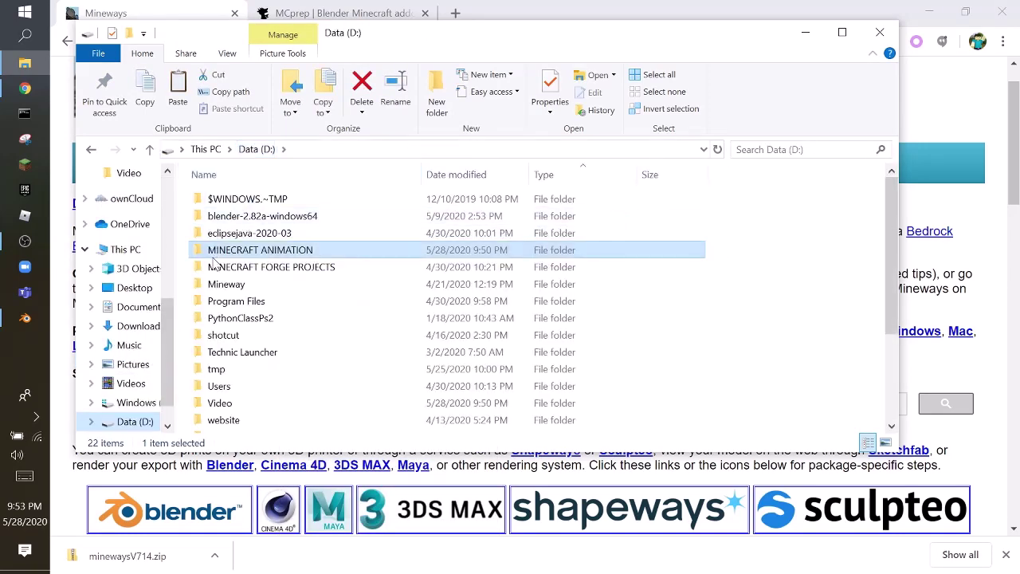
right_click(182, 289)
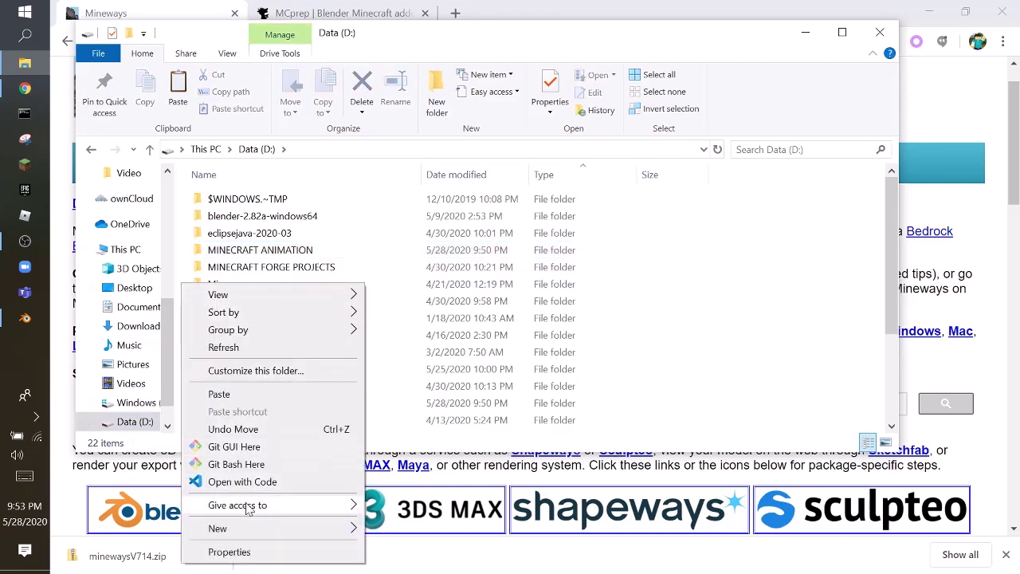
mouse_move(259, 528)
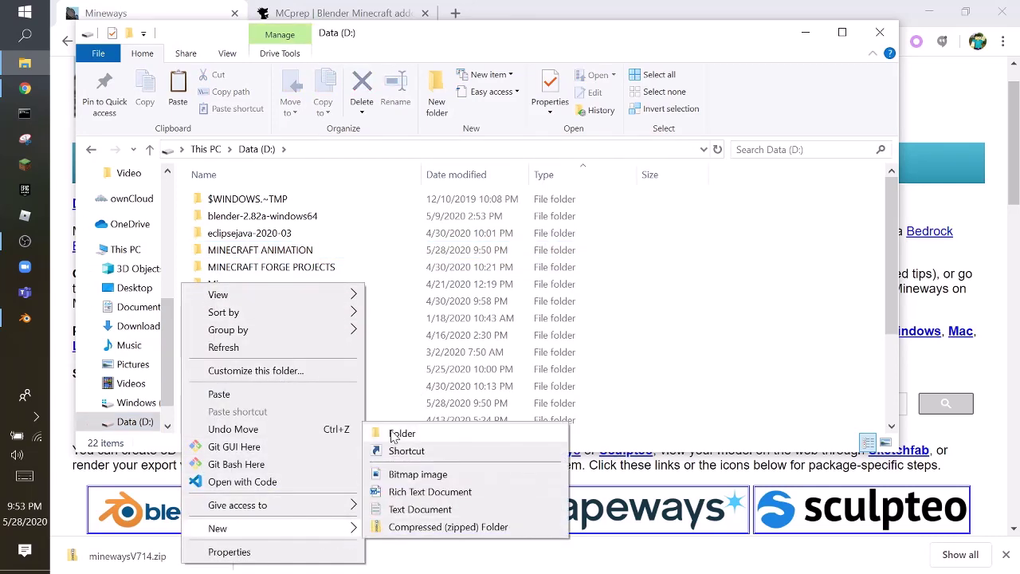
left_click(292, 268)
Look through the MINECRAFT ANIMATION folder and the Data (D:) drive for the MCprep add-on archives
double_click(260, 250)
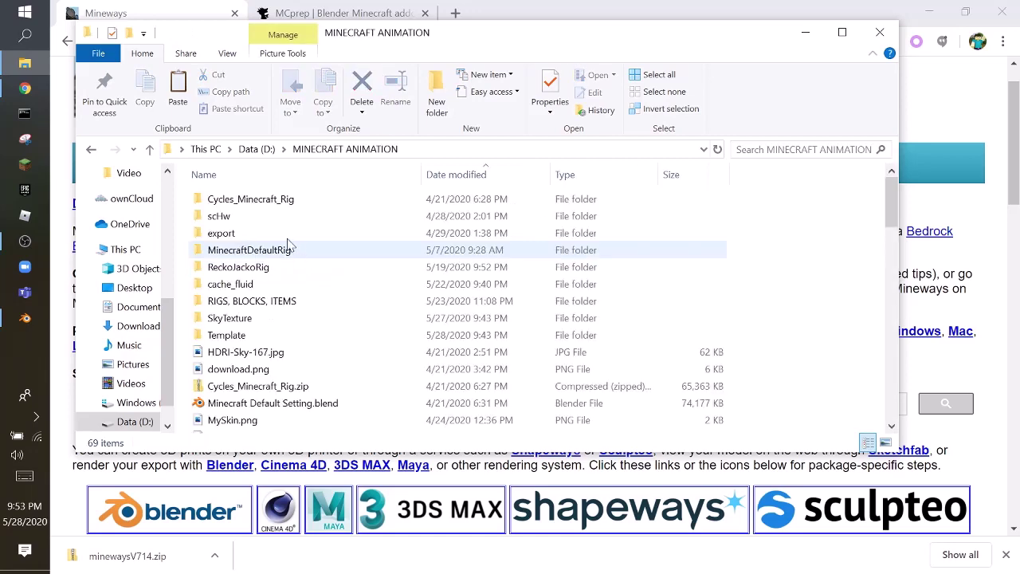
scroll(382, 350, "down", 15)
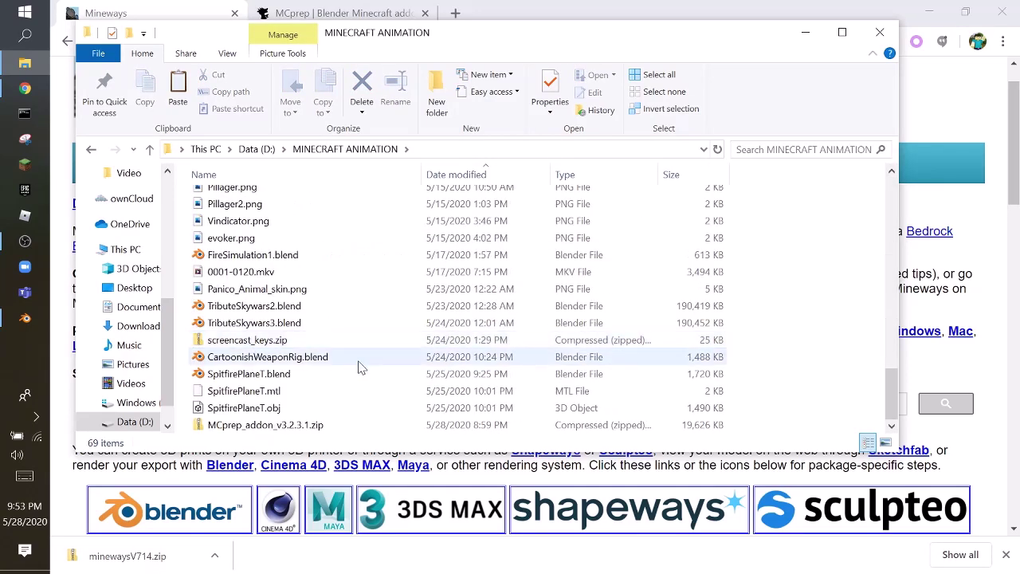
left_click(315, 426)
right_click(315, 427)
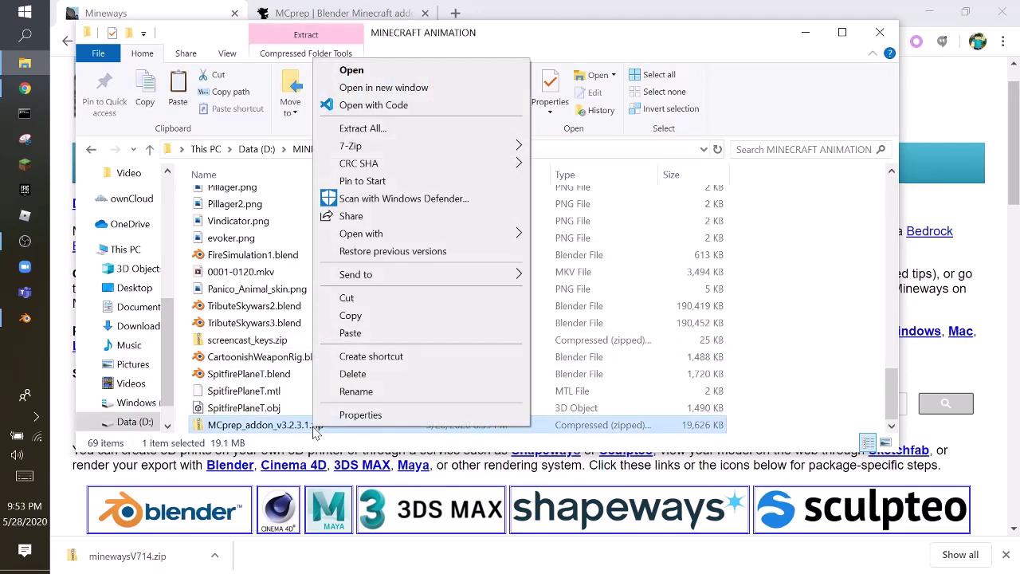
key("Escape")
key("BackSpace")
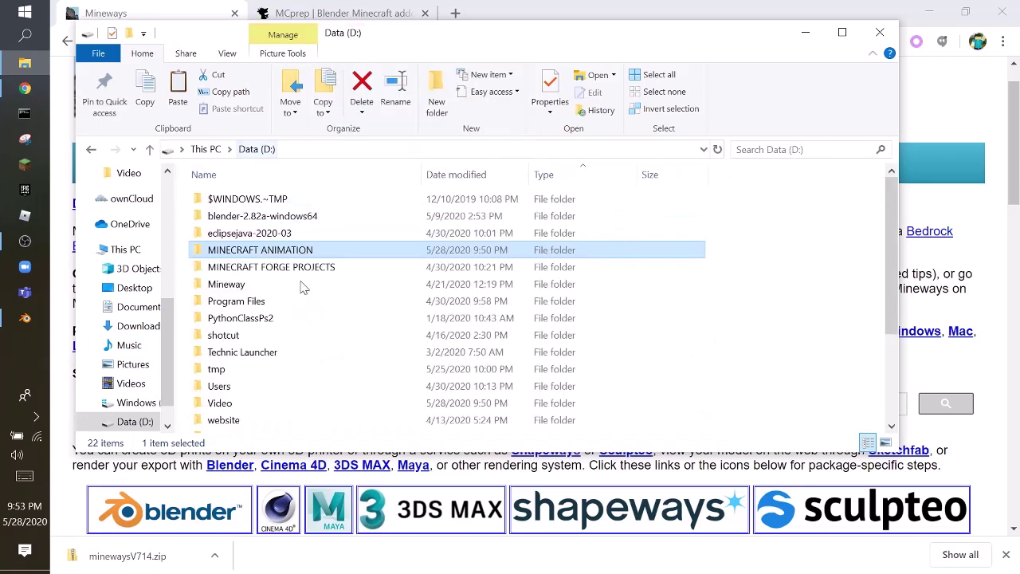
scroll(296, 291, "down", 3)
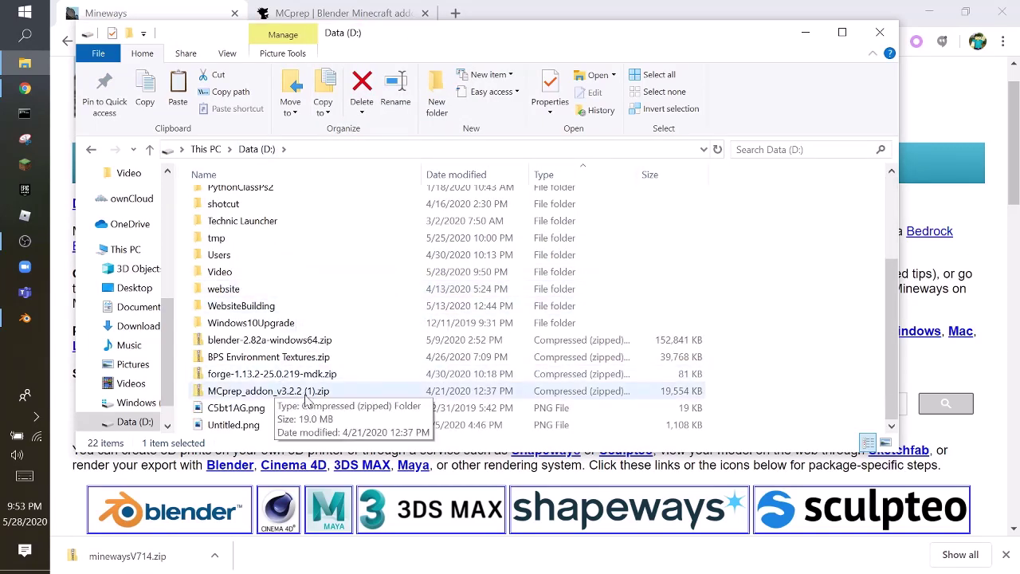
scroll(300, 390, "up", 3)
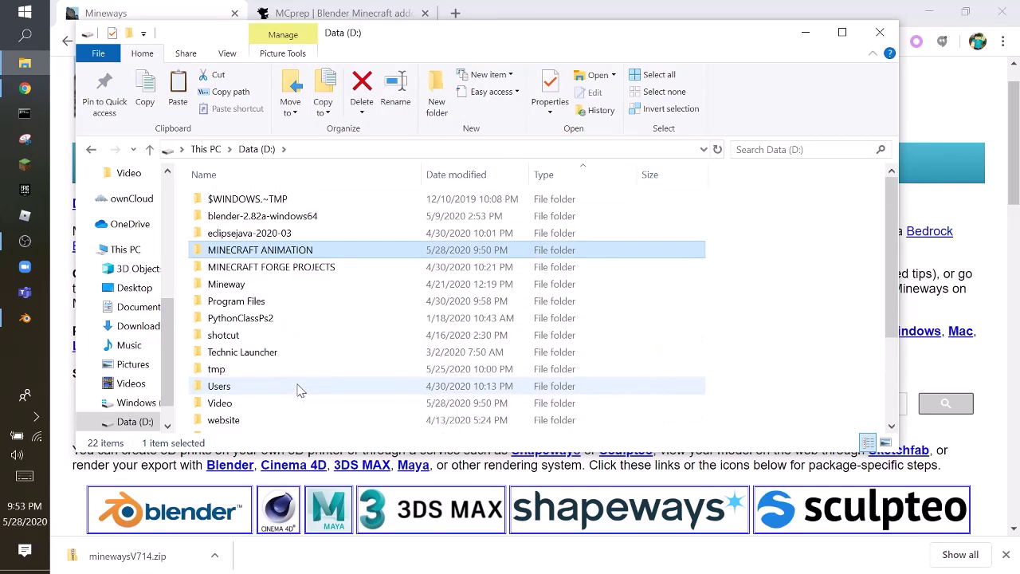
Remove MCprep_addon_v3.2.3.1.zip from the MINECRAFT ANIMATION folder
double_click(249, 247)
scroll(267, 335, "down", 15)
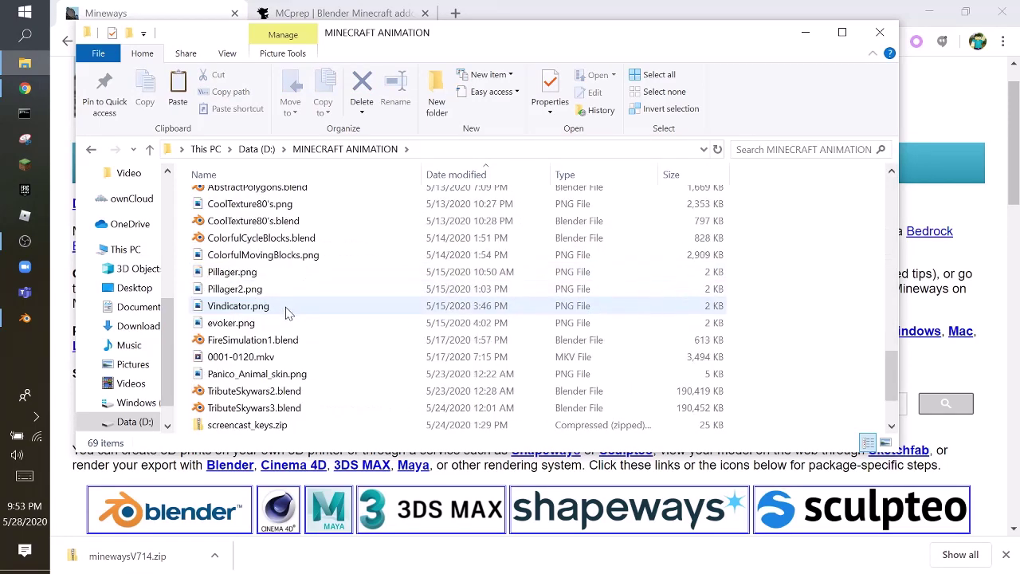
right_click(269, 425)
left_click(314, 367)
Check the Downloads folder for the Mineways archive
scroll(128, 263, "up", 2)
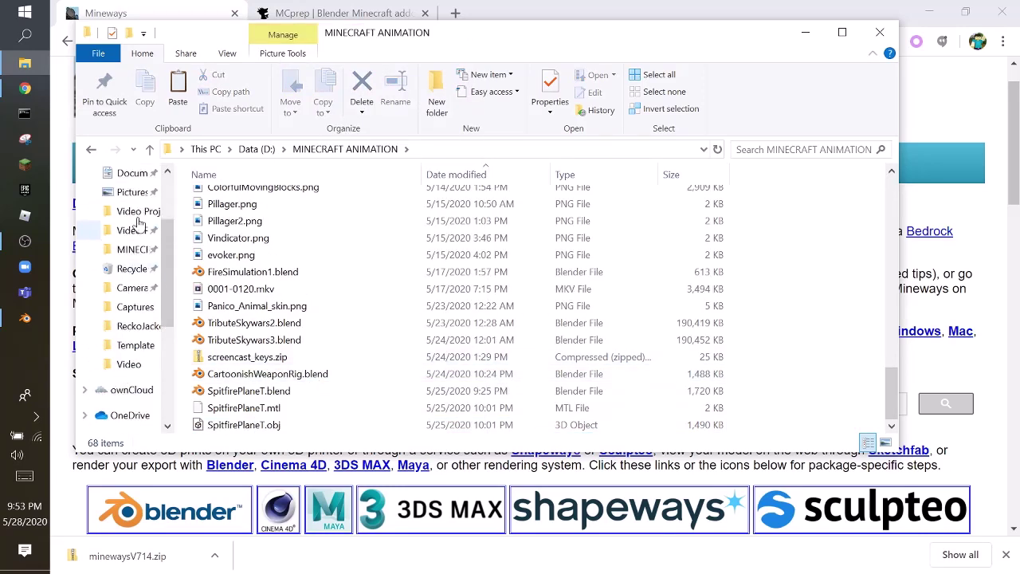
scroll(135, 215, "up", 2)
left_click(140, 211)
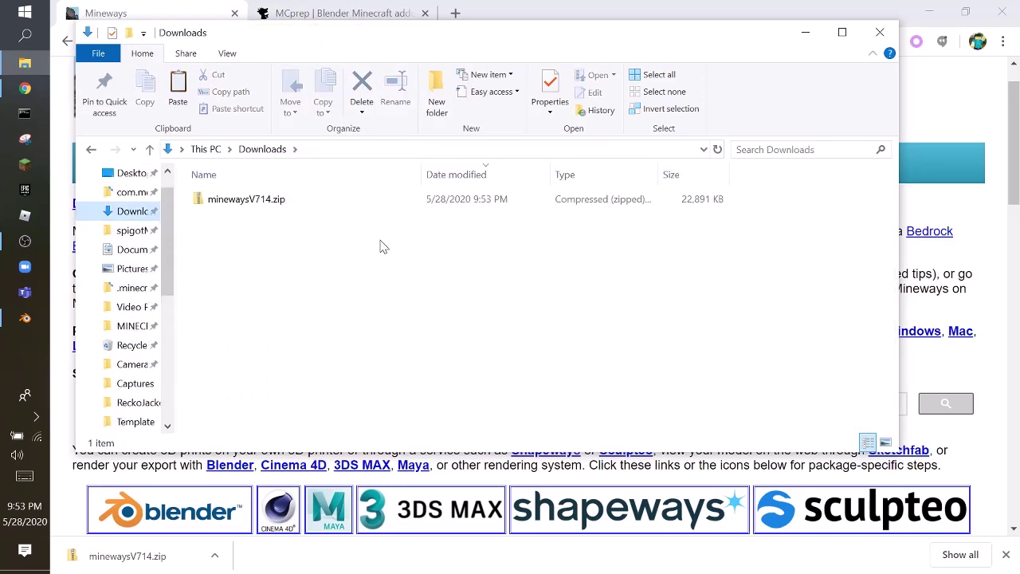
Move the Mineway folder from the root of Data (D:) into the MINECRAFT ANIMATION folder
left_click(131, 326)
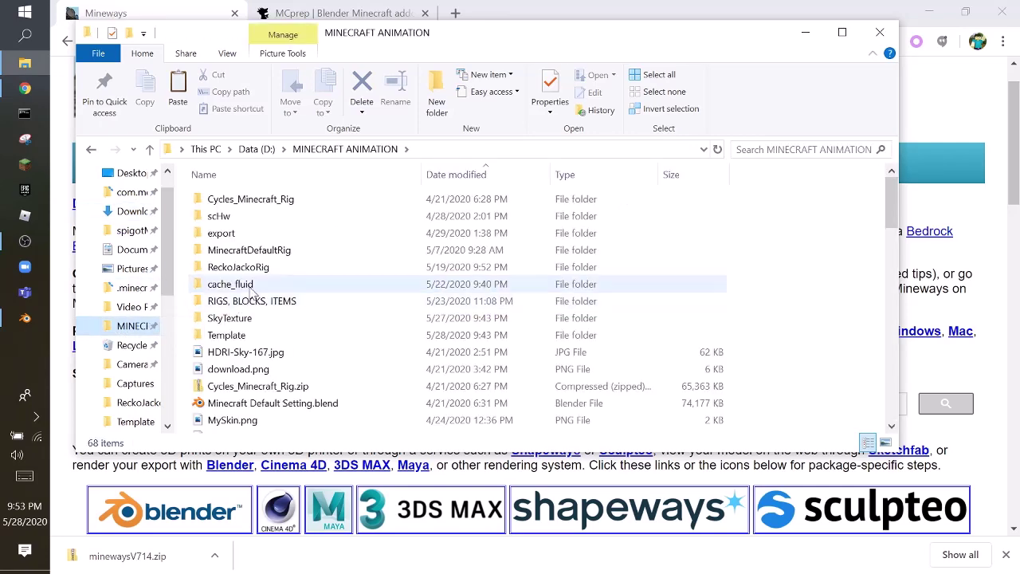
left_click(257, 151)
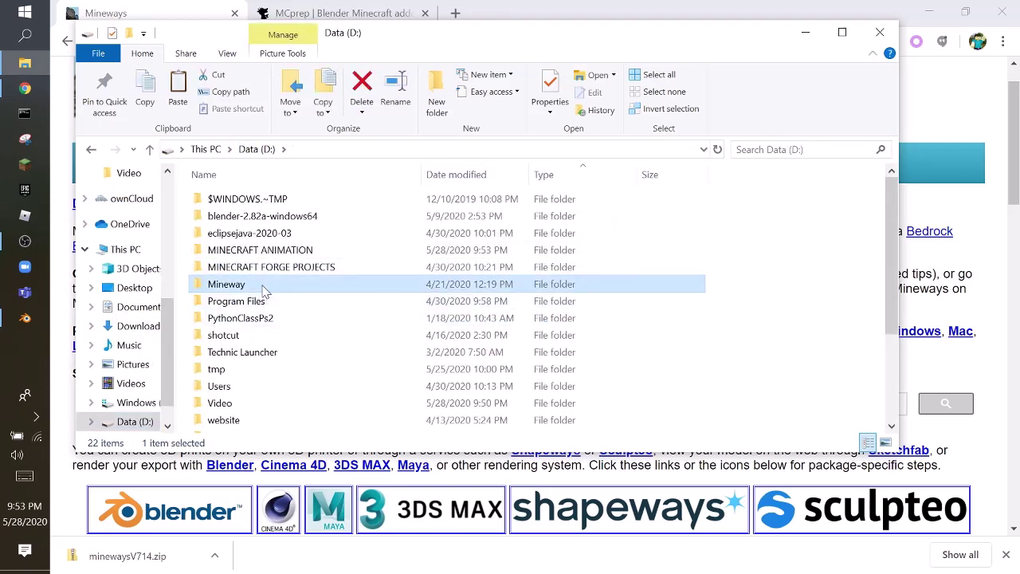
right_click(265, 291)
left_click(294, 445)
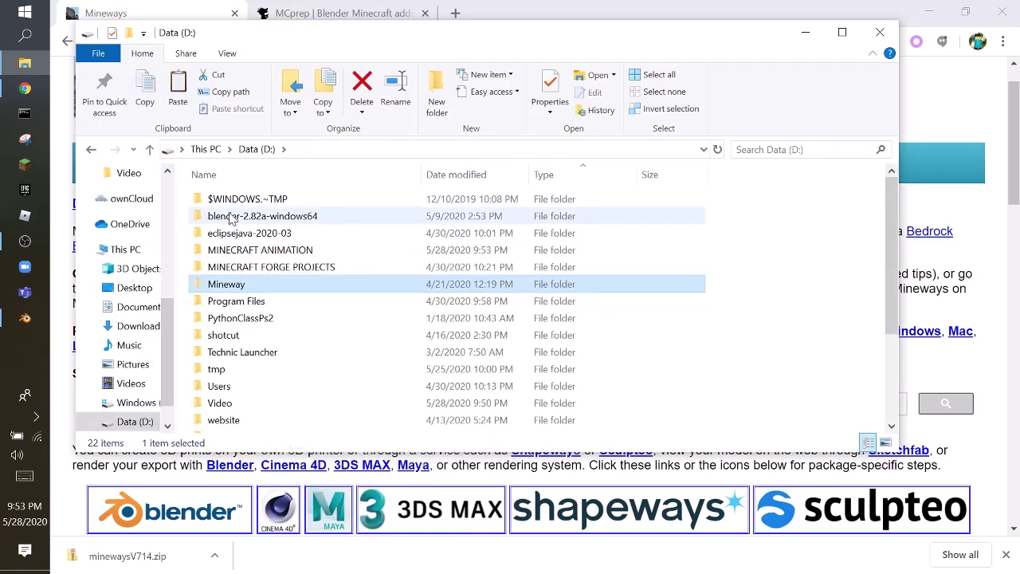
double_click(271, 253)
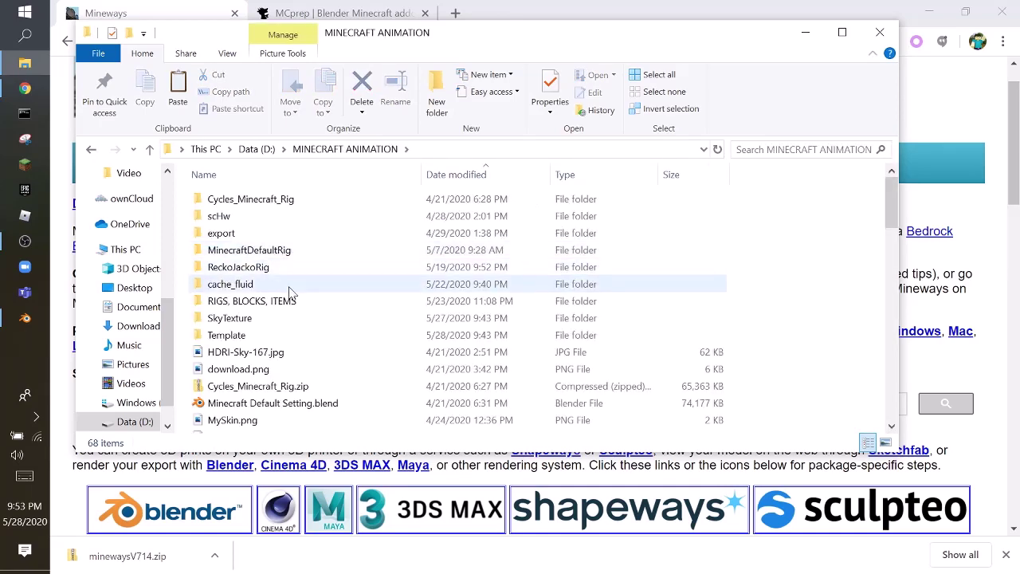
scroll(293, 311, "down", 10)
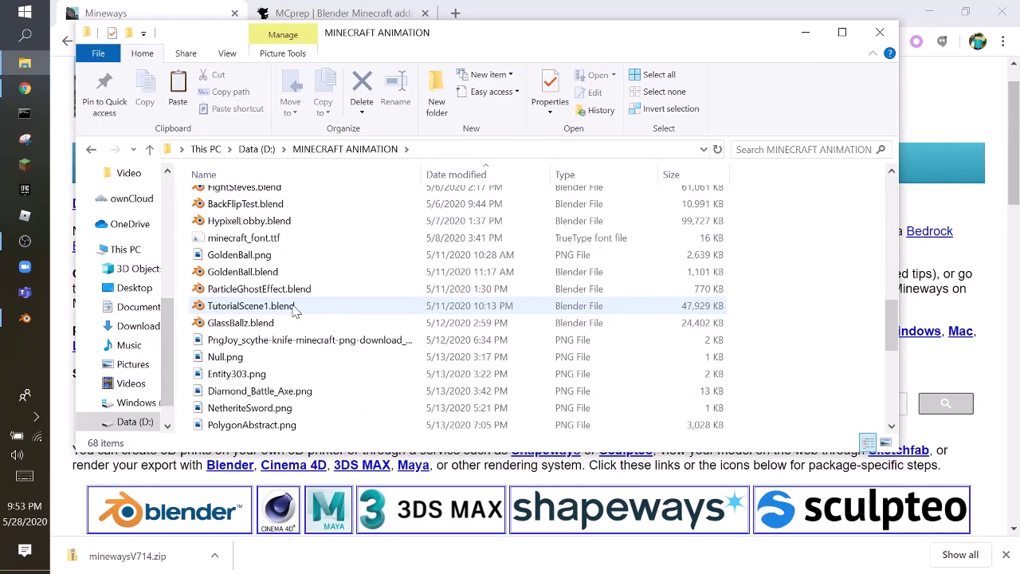
scroll(293, 311, "up", 10)
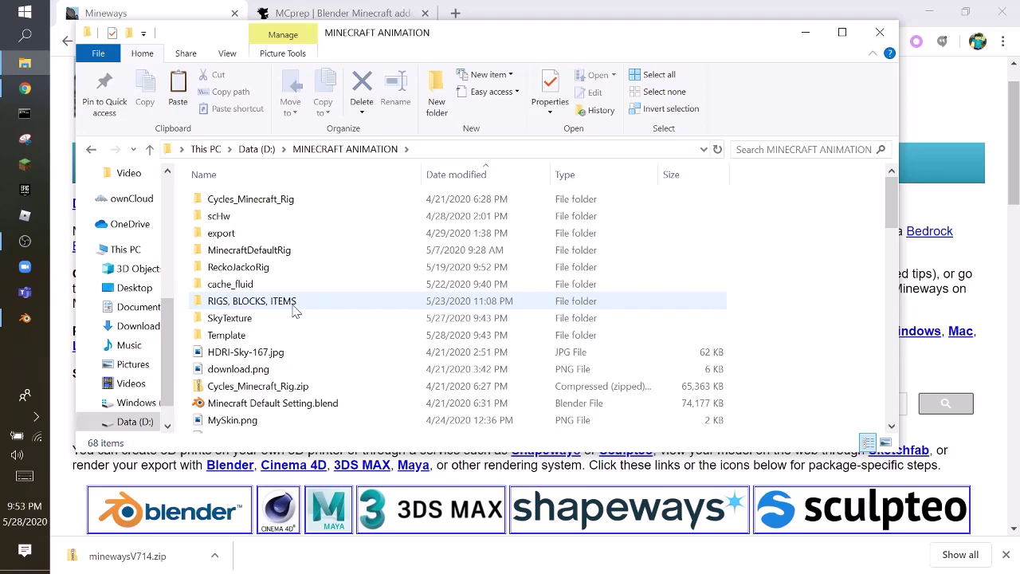
scroll(293, 310, "down", 15)
key("ctrl+v")
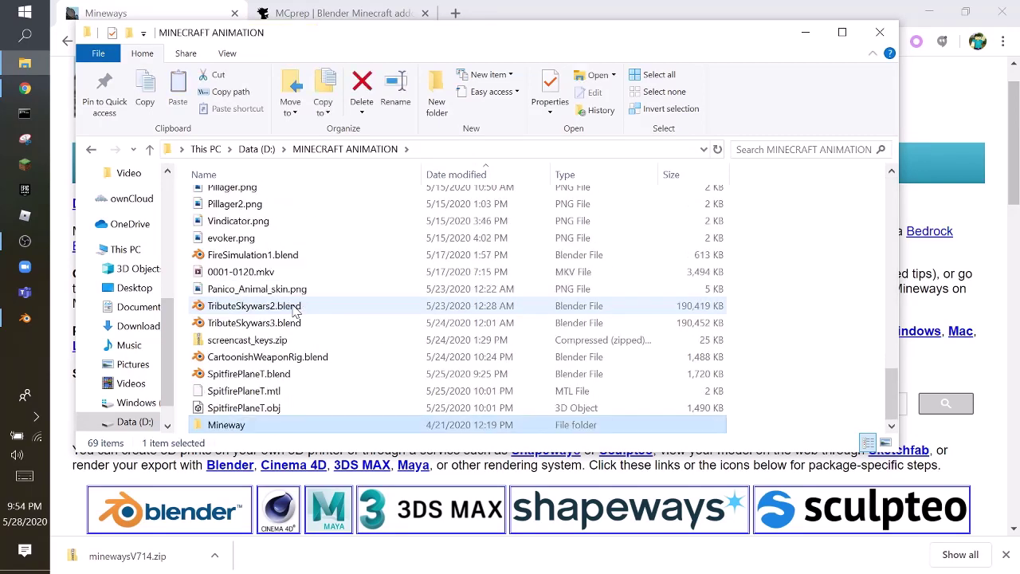
Open the mineways subfolder inside Mineway in a maximized window and run Mineways32.exe, accepting the security warning
double_click(249, 426)
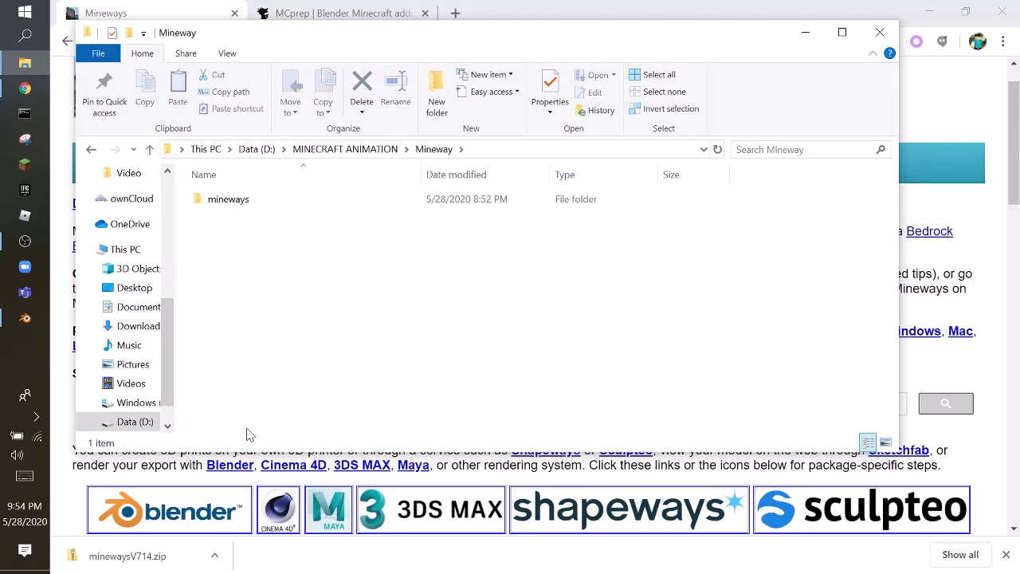
double_click(223, 204)
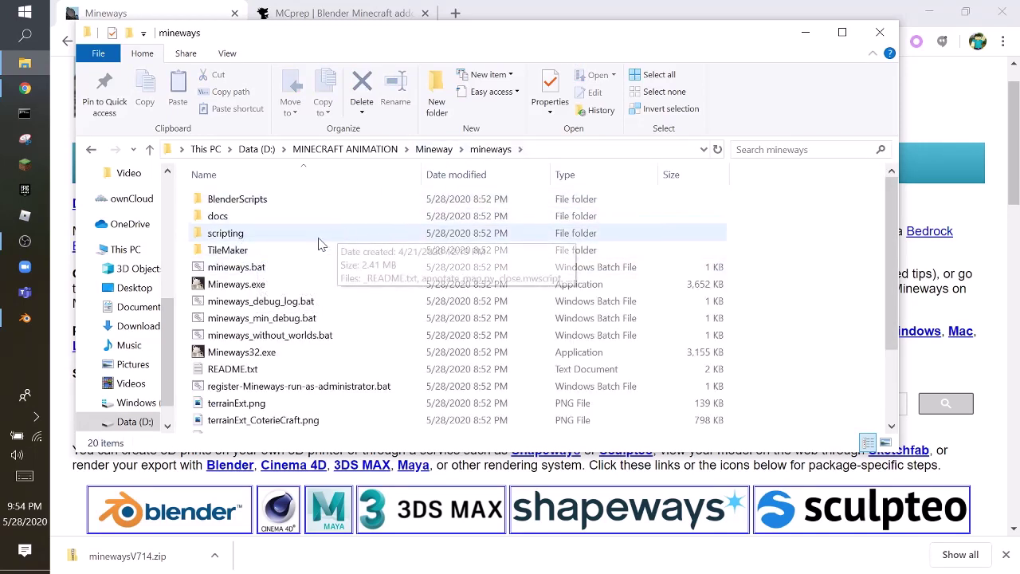
left_click(841, 31)
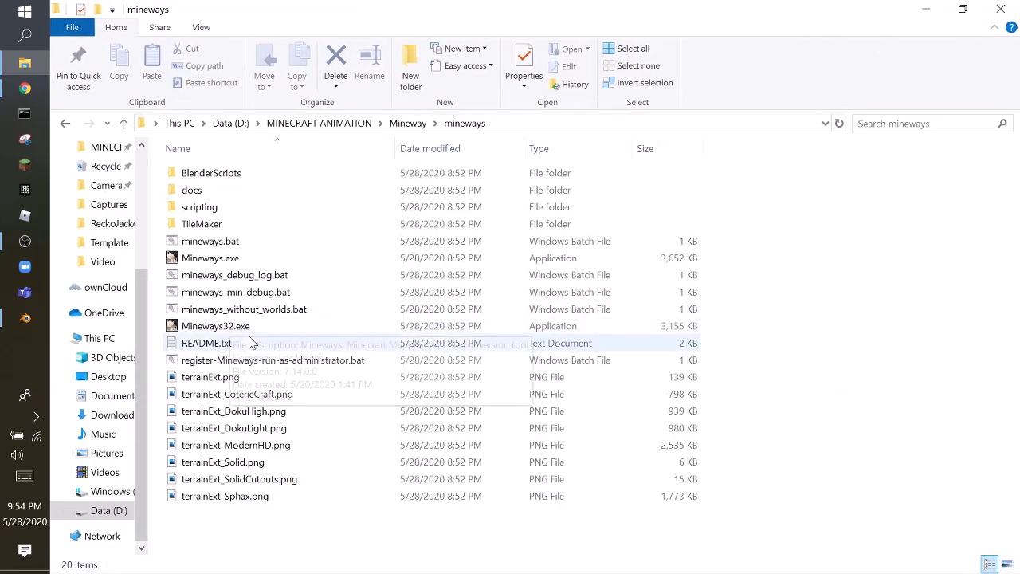
double_click(265, 333)
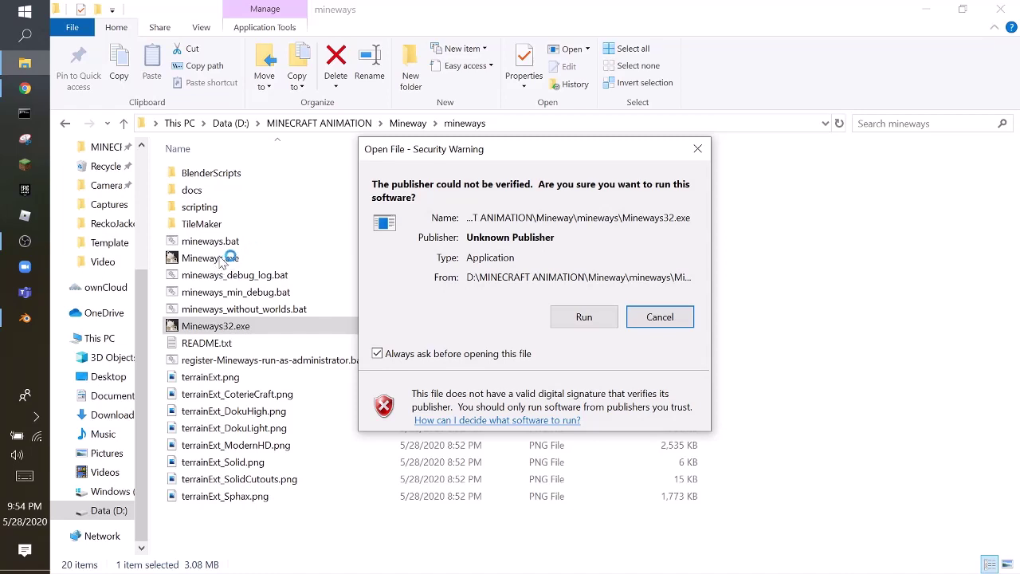
left_click(602, 319)
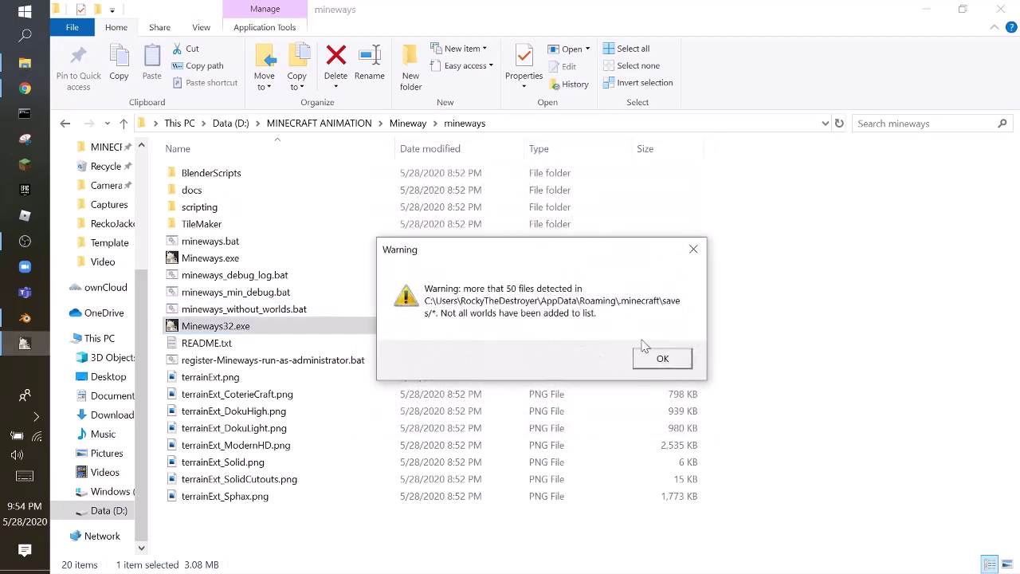
Maximize the Mineways window and open level.dat from the New World (1) save, dismissing the warnings
left_click(659, 359)
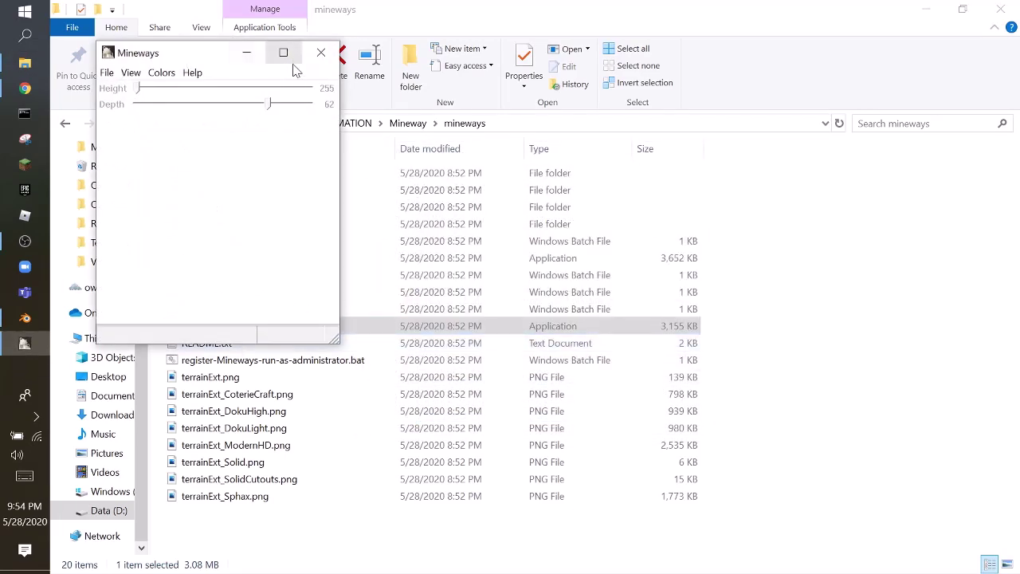
left_click(284, 53)
left_click(61, 27)
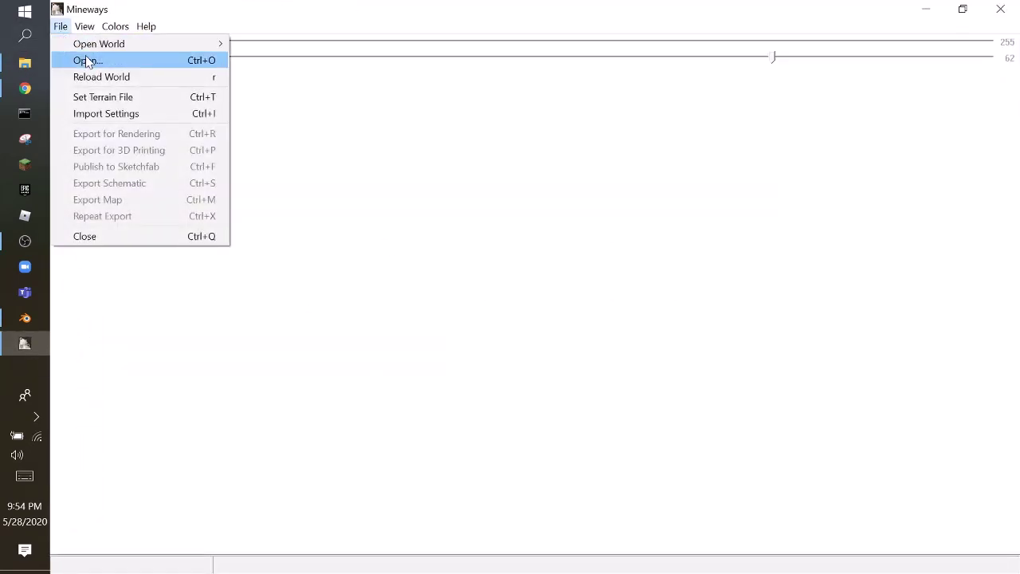
left_click(88, 61)
scroll(253, 227, "down", 5)
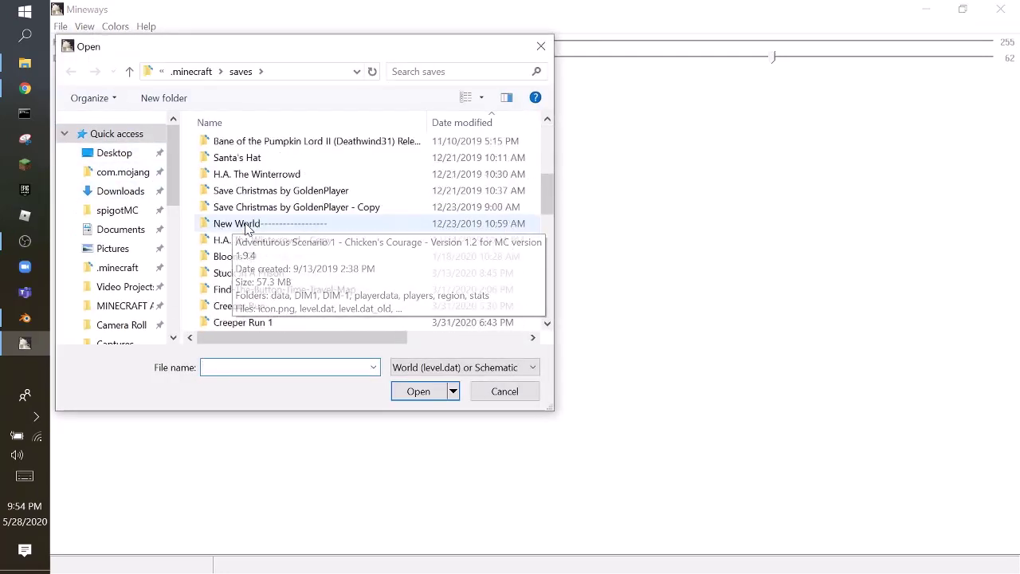
scroll(254, 227, "down", 10)
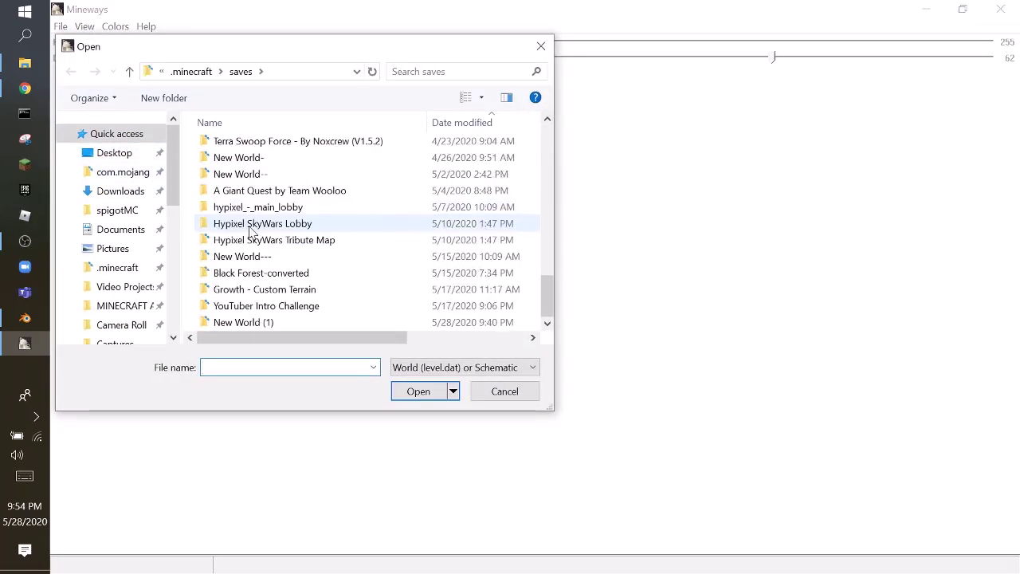
scroll(255, 229, "up", 10)
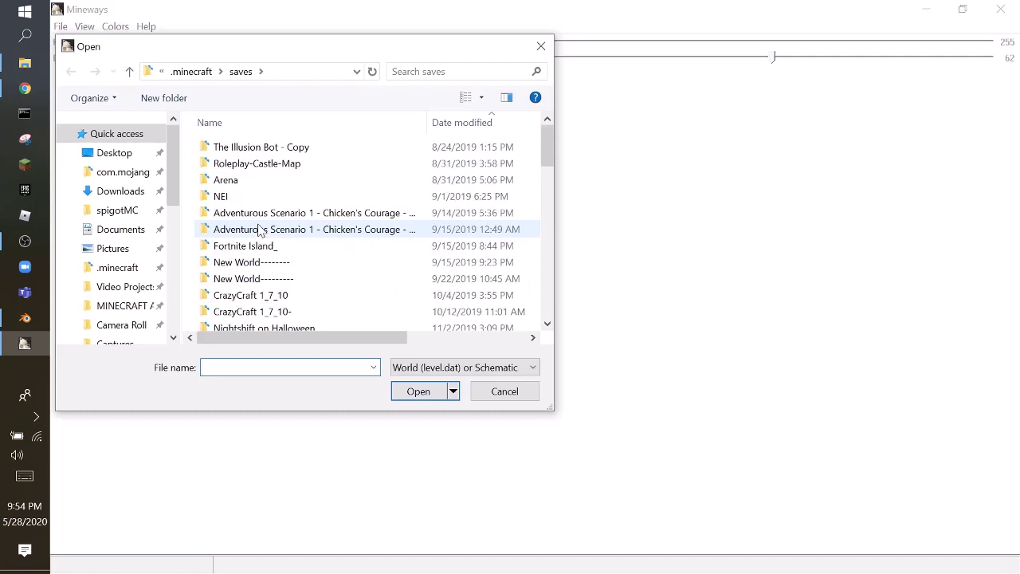
scroll(306, 228, "down", 3)
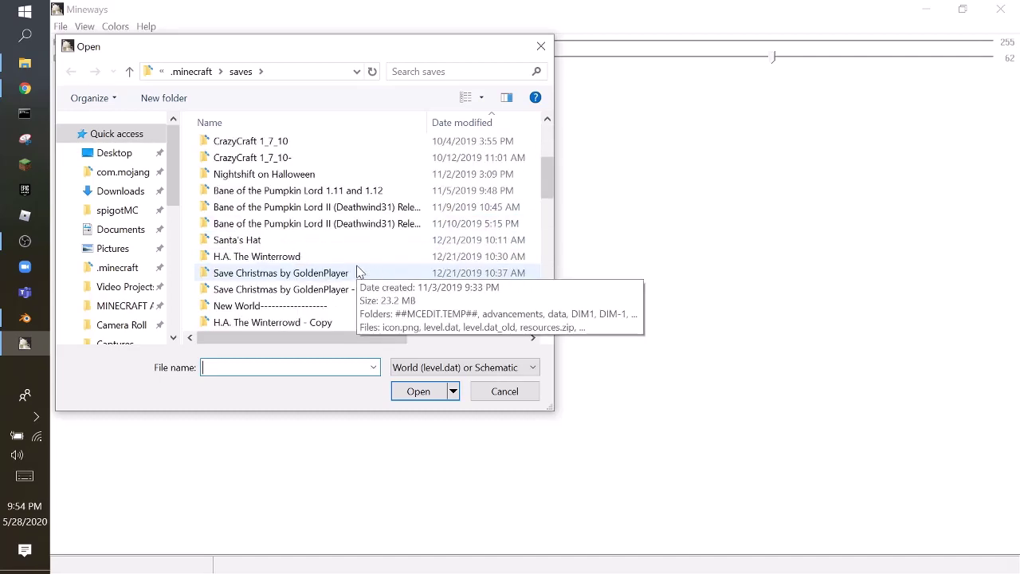
scroll(357, 273, "down", 10)
left_click(271, 325)
double_click(271, 325)
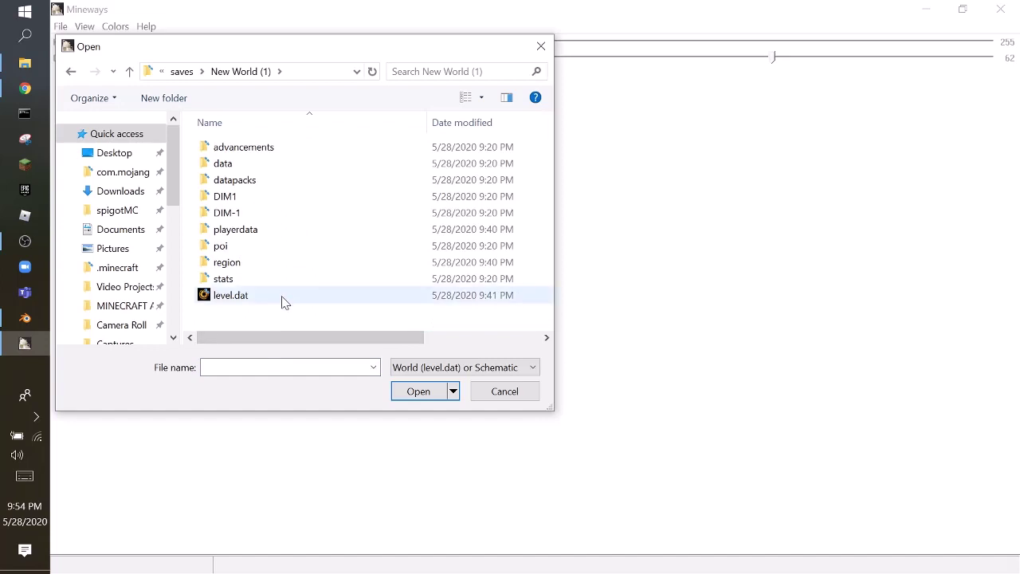
double_click(283, 301)
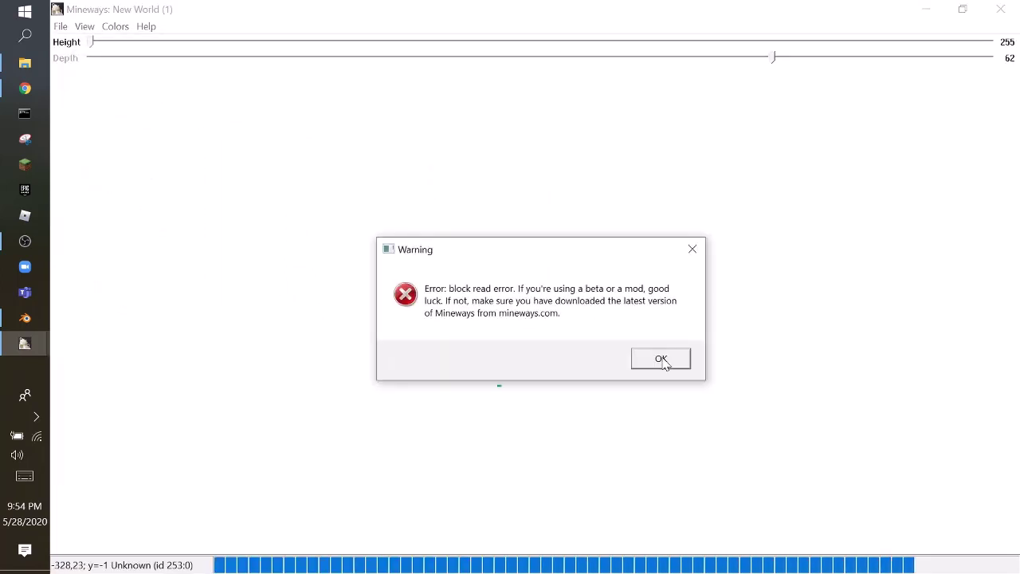
left_click(662, 359)
Select a rectangular area over the main island's southern forest and dismiss the depth correction prompt
scroll(604, 351, "up", 3)
scroll(605, 351, "down", 3)
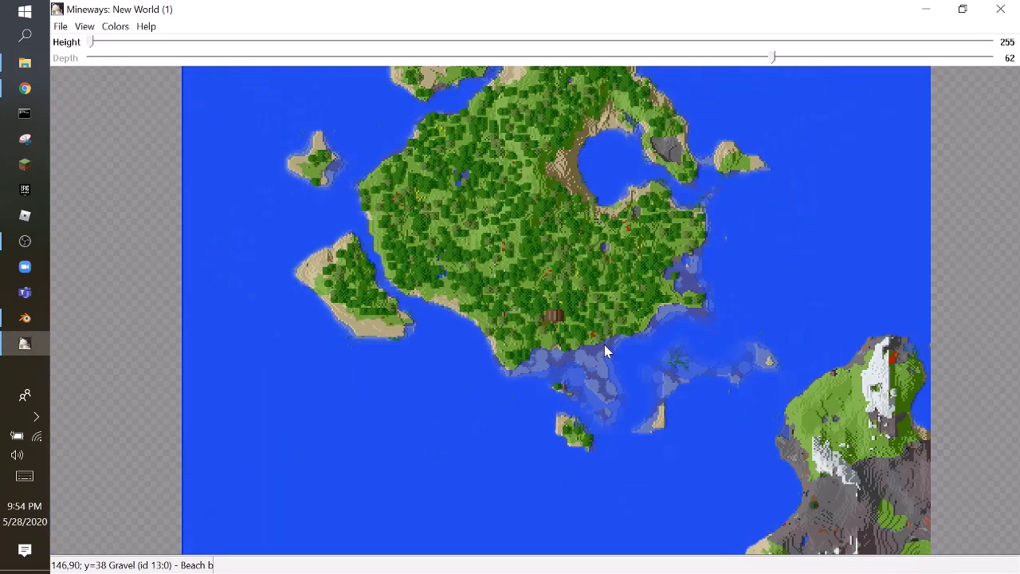
scroll(570, 326, "up", 3)
scroll(367, 207, "down", 1)
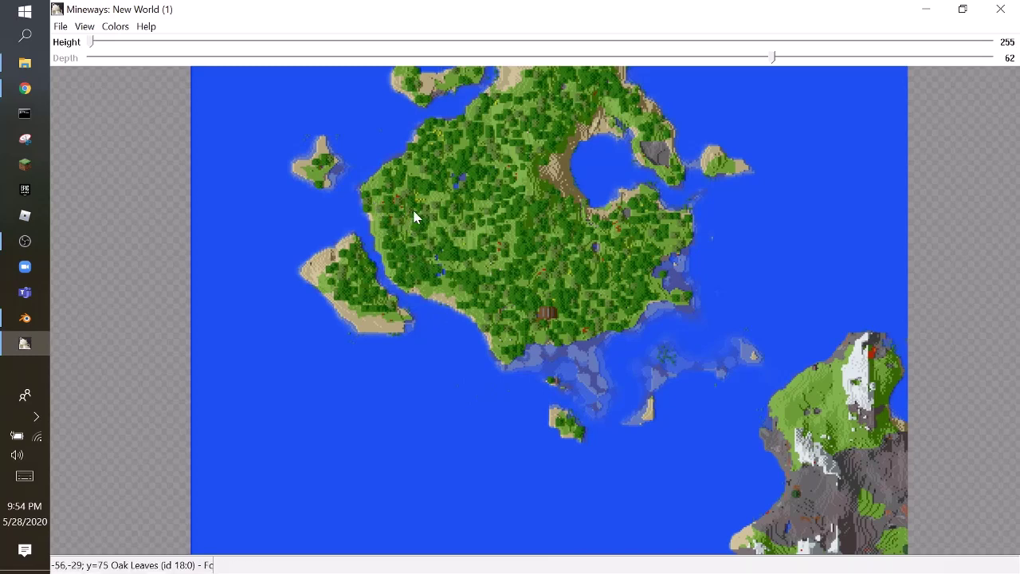
mouse_move(388, 202)
left_mouse_down()
mouse_move(523, 329)
mouse_move(770, 491)
mouse_move(810, 532)
mouse_move(771, 559)
mouse_move(638, 394)
left_mouse_up()
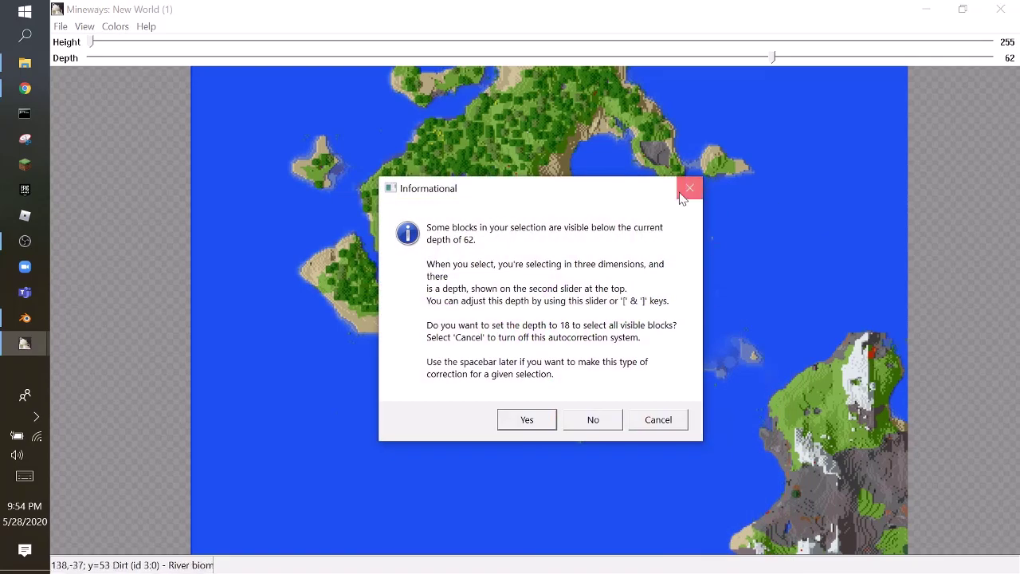
left_click(681, 196)
Reselect the area to cover the island's southern edge and the ocean south of it, about X -84 to 126 and Z -2 to 259
scroll(626, 284, "down", 3)
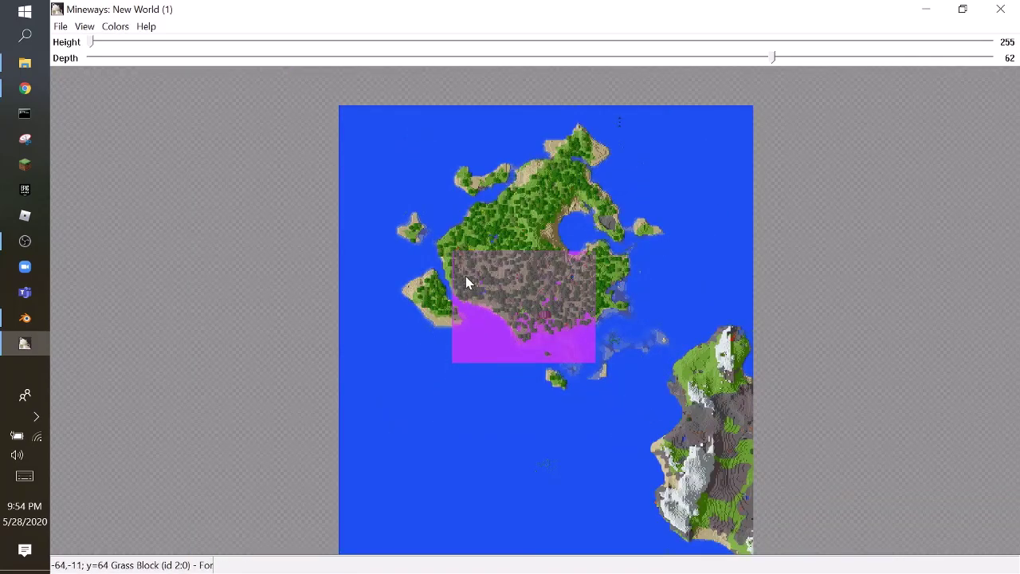
left_click_drag(481, 280, 659, 519)
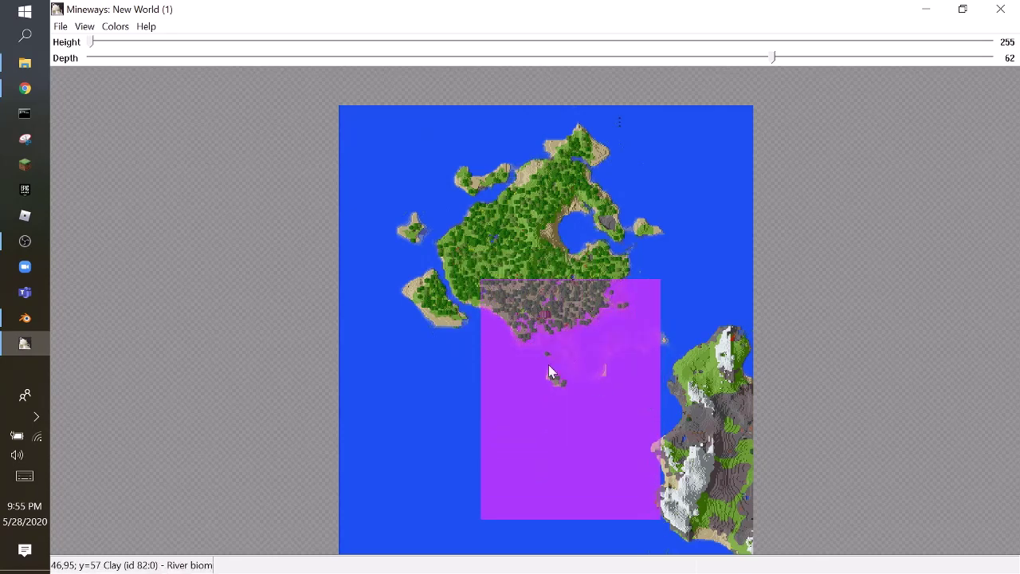
left_click(465, 320)
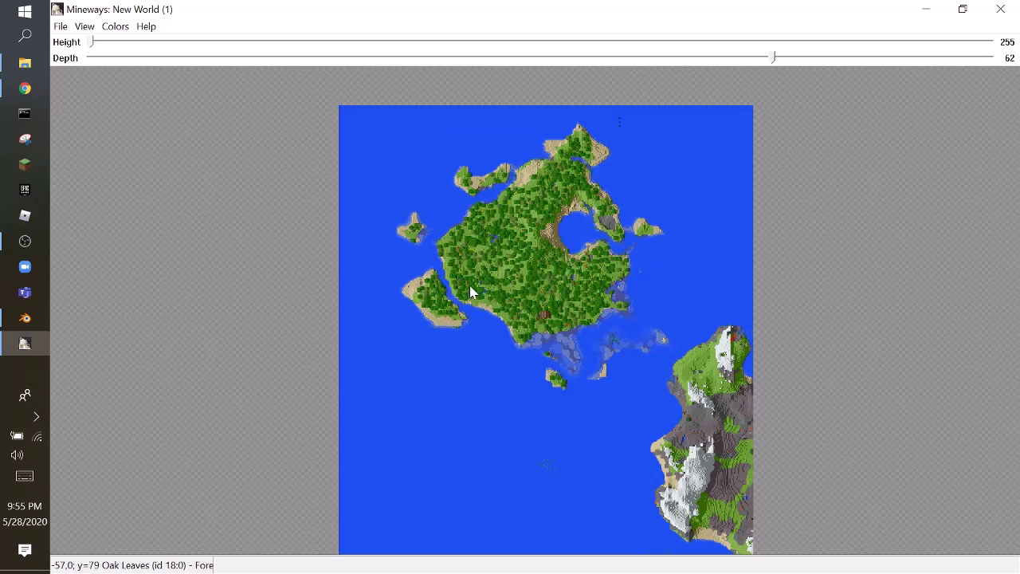
left_click_drag(469, 285, 658, 510)
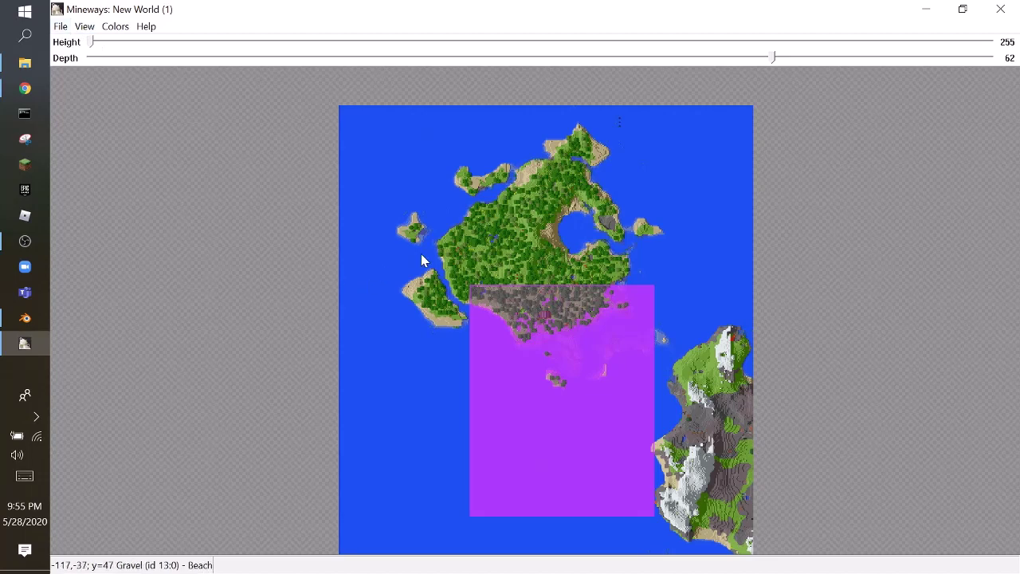
left_click_drag(447, 283, 628, 508)
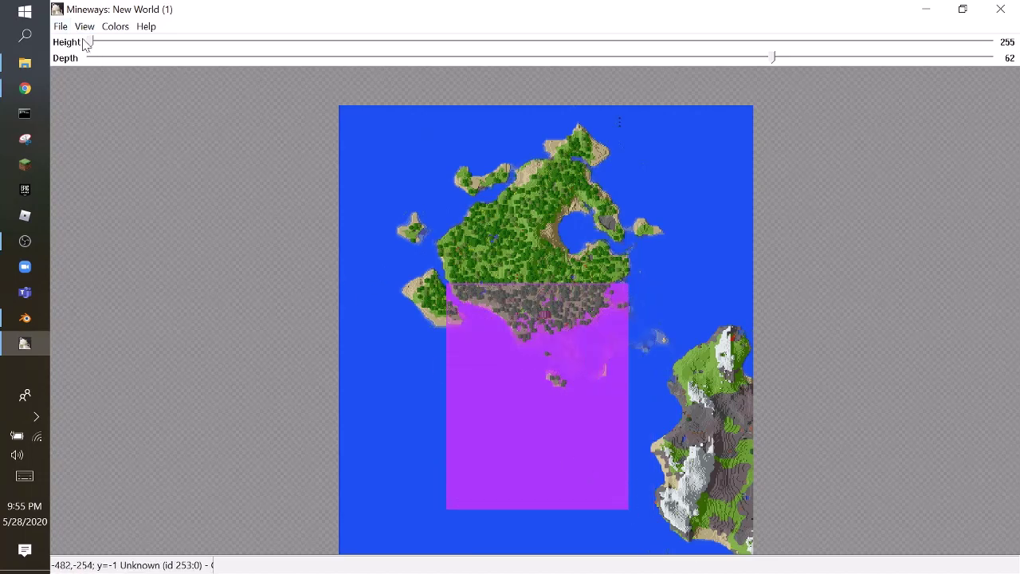
Start an export for rendering and choose the Template folder inside MINECRAFT ANIMATION as the save location
left_click(61, 26)
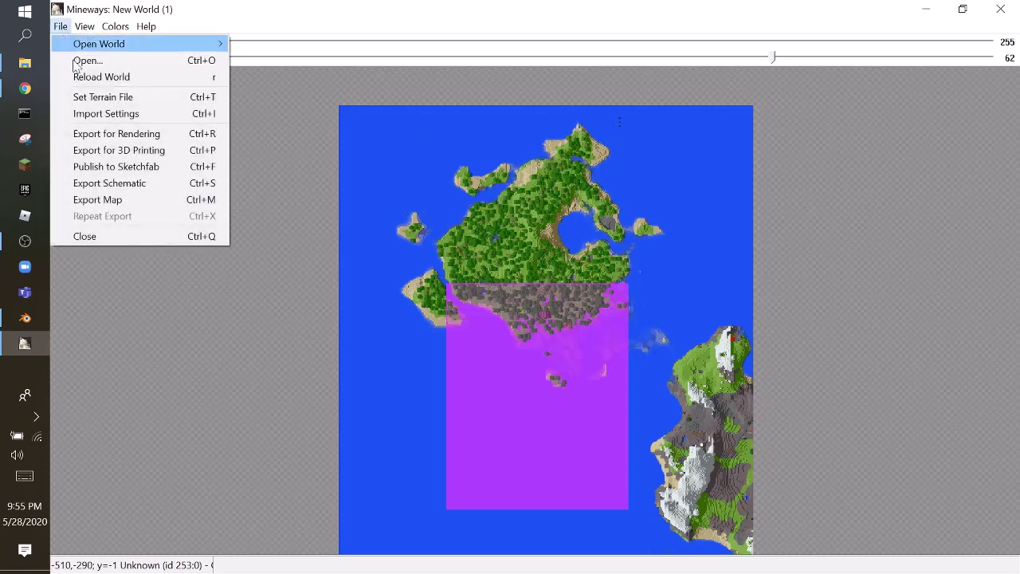
left_click(136, 141)
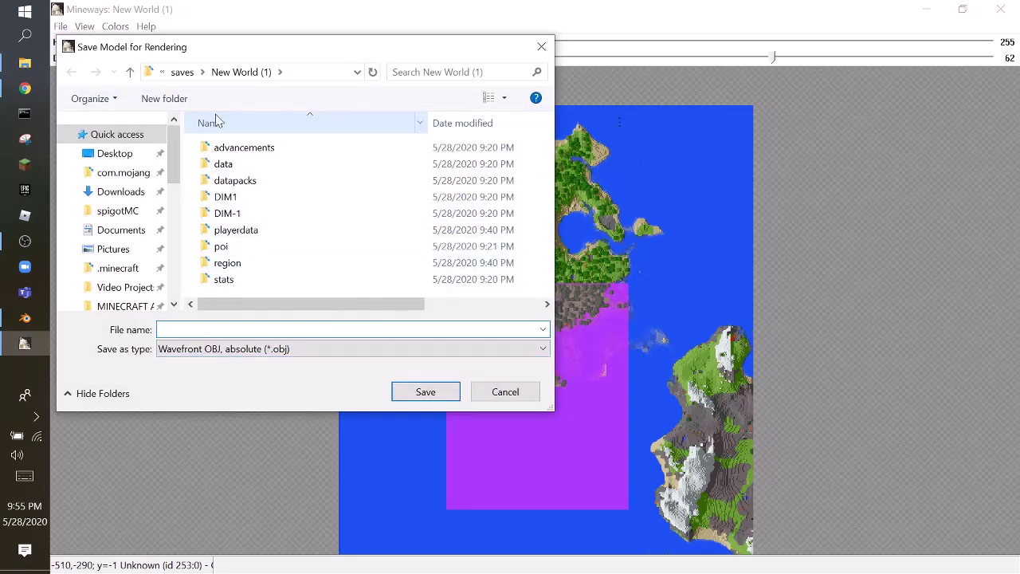
scroll(129, 261, "down", 1)
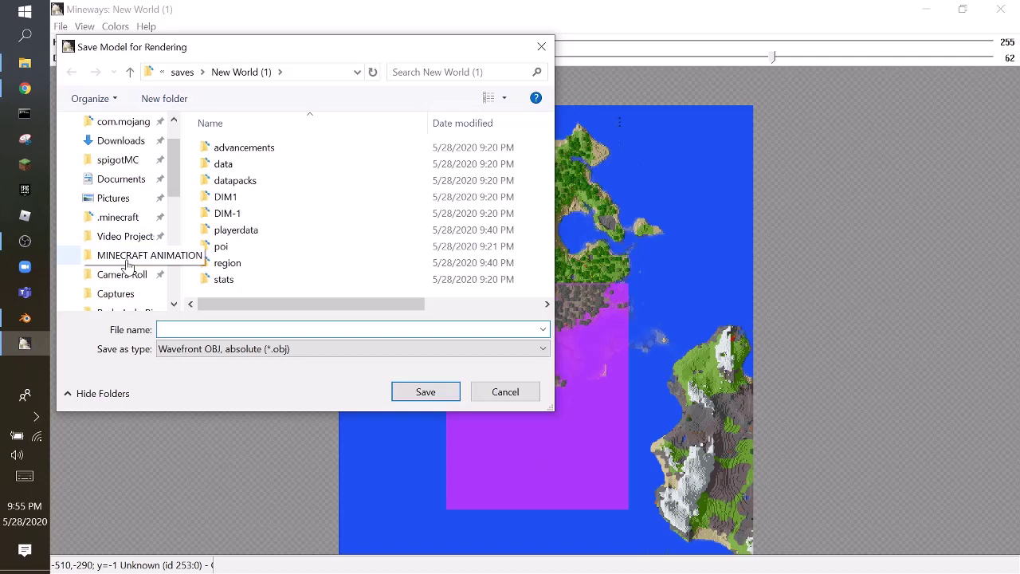
left_click(128, 256)
scroll(317, 267, "down", 3)
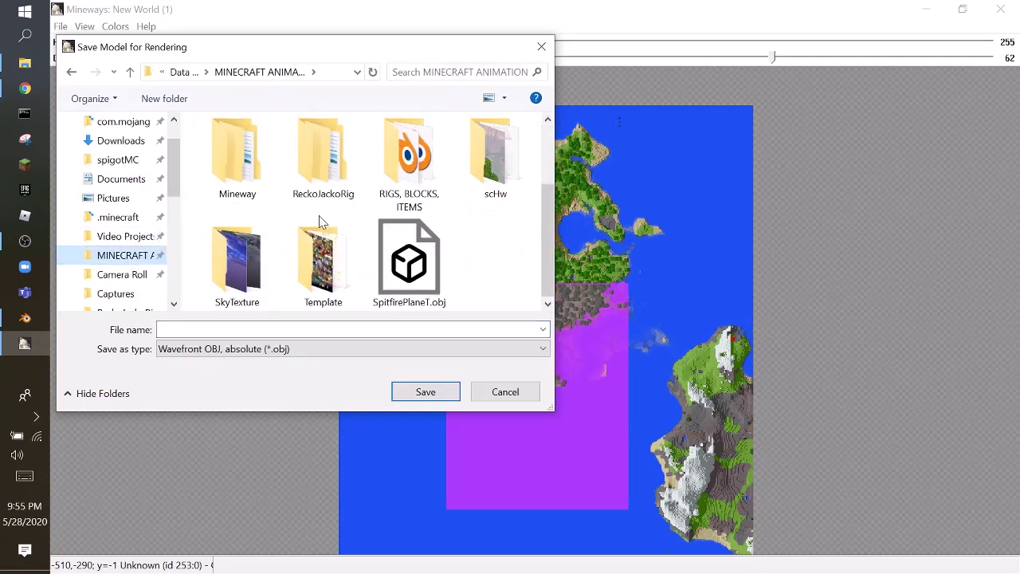
left_click(324, 270)
double_click(324, 271)
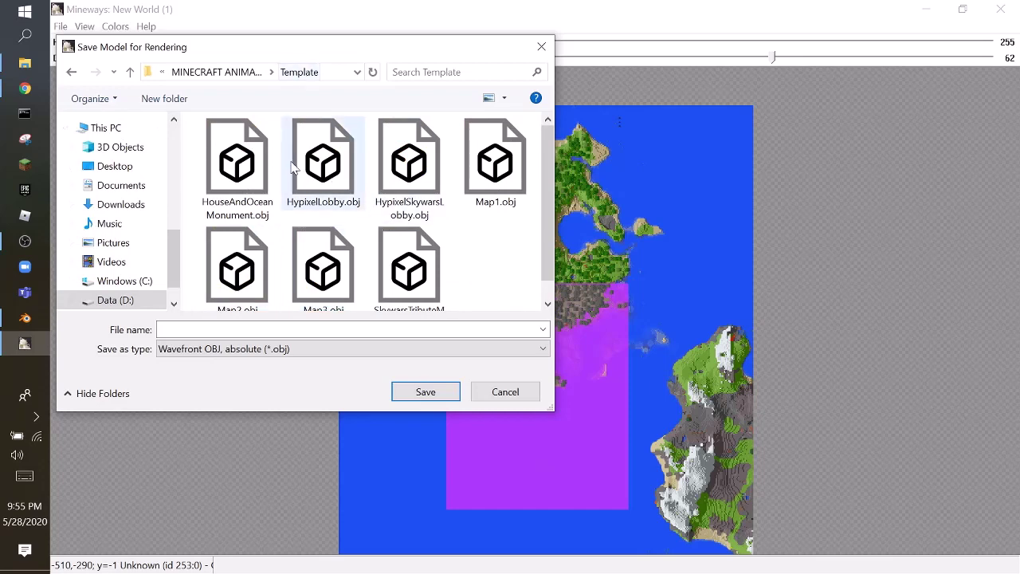
scroll(322, 209, "down", 1)
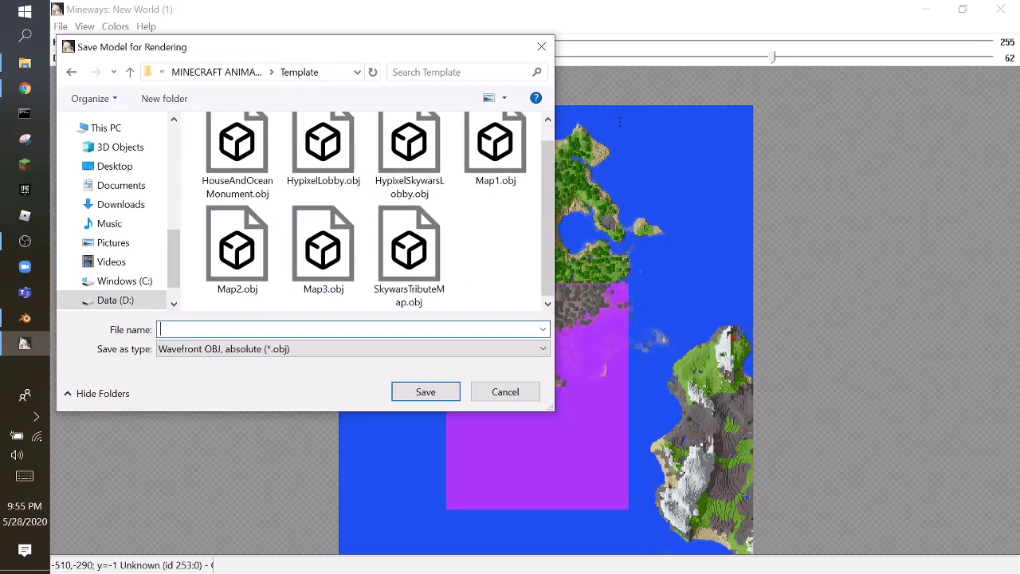
Name the Wavefront OBJ file HouseAndOceanMonument and run the model export with full color texture patterns
type("HouseAndOceanMonument")
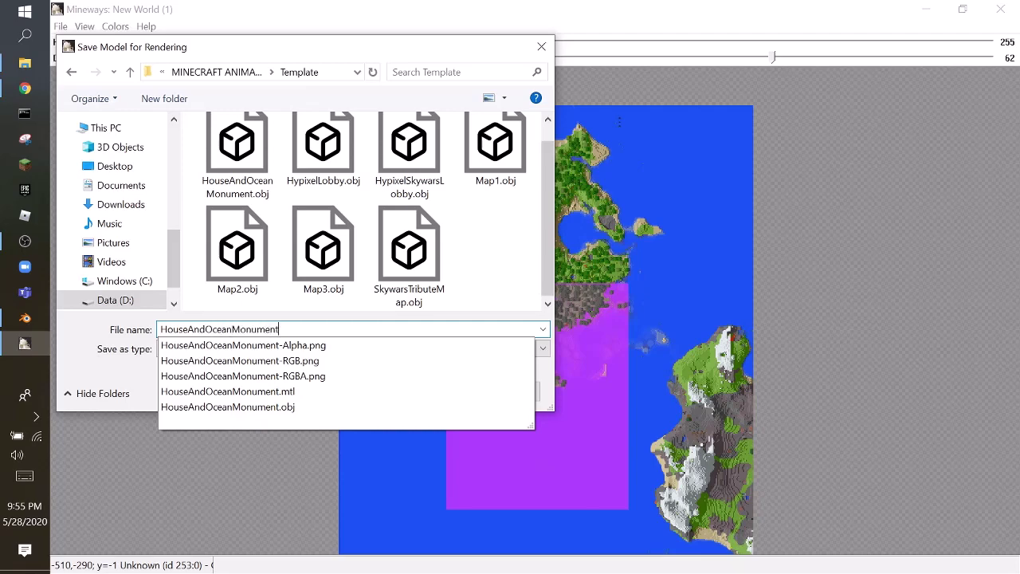
key("Return")
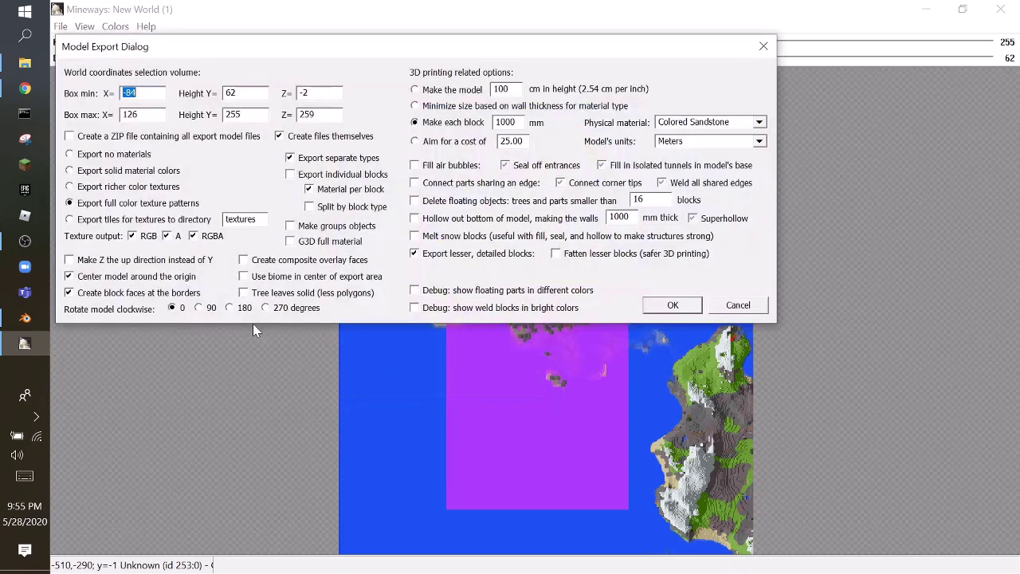
left_click(158, 300)
left_click(660, 307)
Switch to File Explorer and check the Template folder for the exported HouseAndOceanMonument files
mouse_move(3, 69)
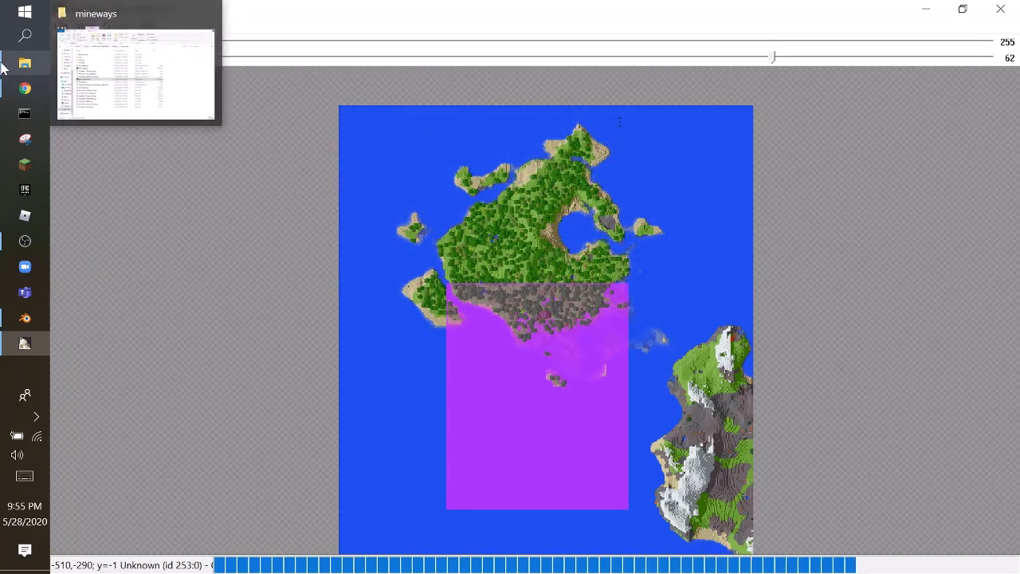
left_click(42, 67)
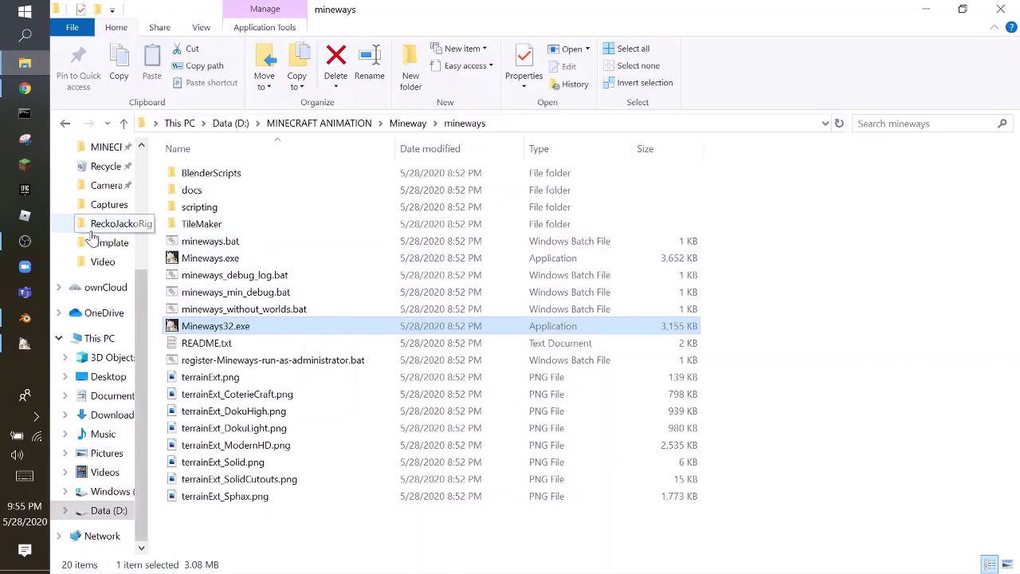
scroll(112, 287, "up", 2)
left_click(109, 282)
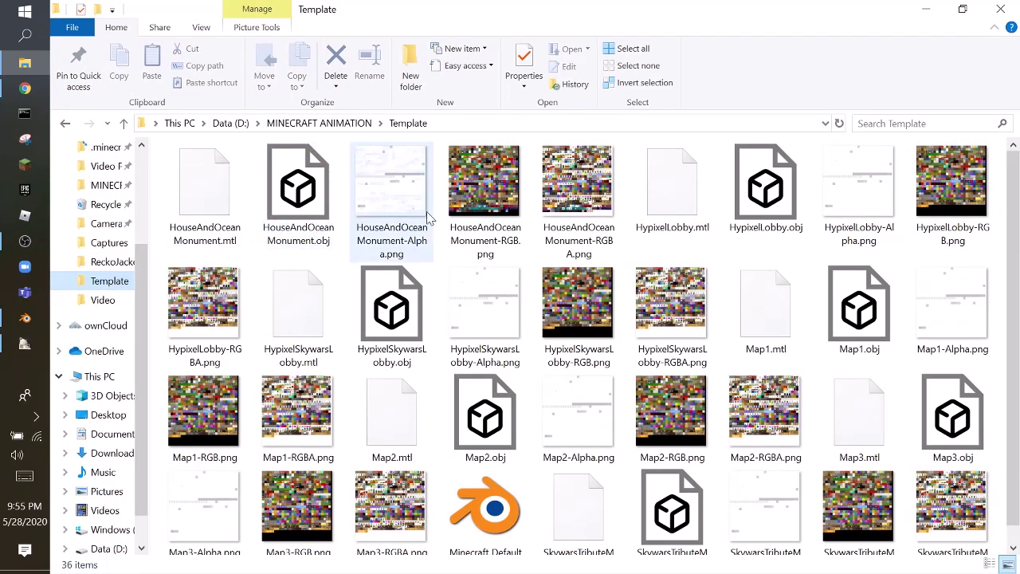
scroll(599, 253, "down", 1)
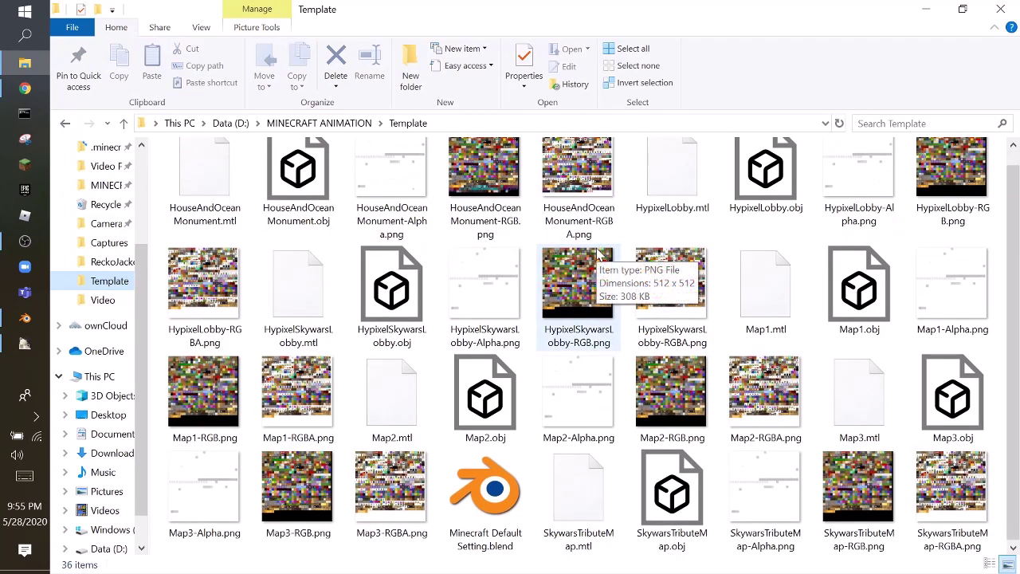
scroll(596, 263, "up", 1)
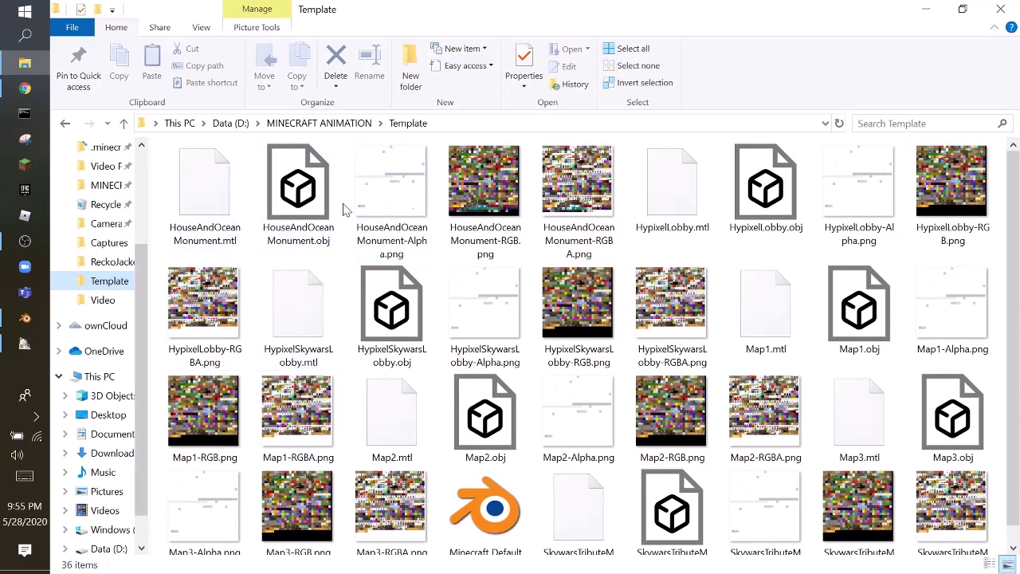
Close the running Blender session and relaunch Blender
left_click(16, 323)
left_click(999, 8)
left_click(554, 314)
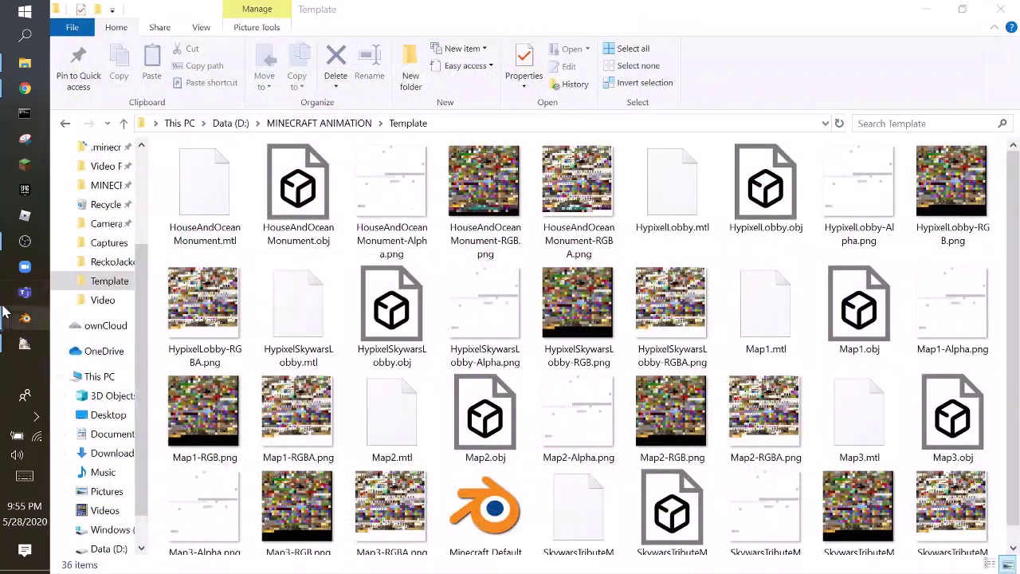
left_click(4, 321)
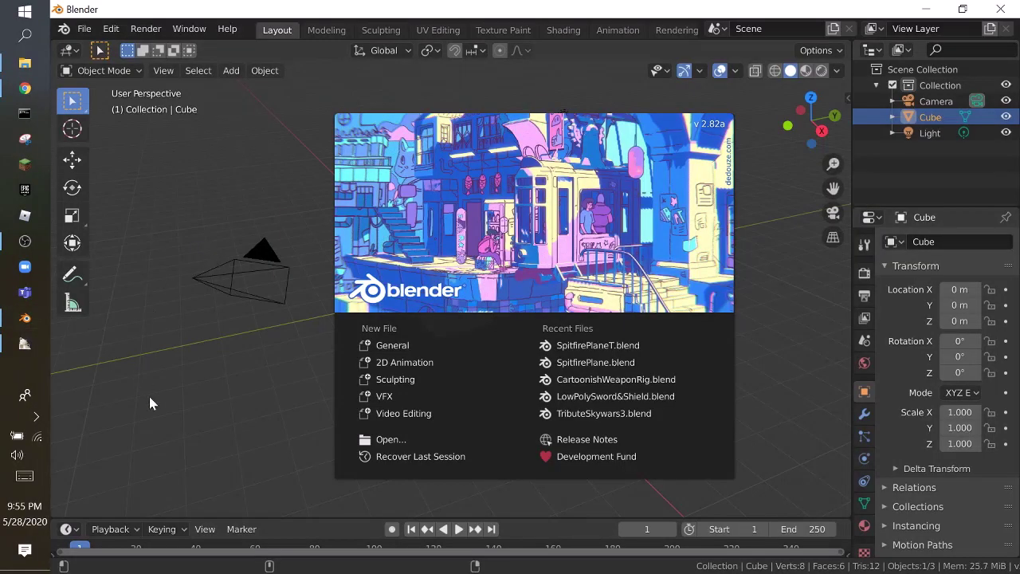
Dismiss the splash screen and delete the default camera, cube and light from the scene
left_click(200, 248)
left_click_drag(125, 429, 634, 96)
key("Delete")
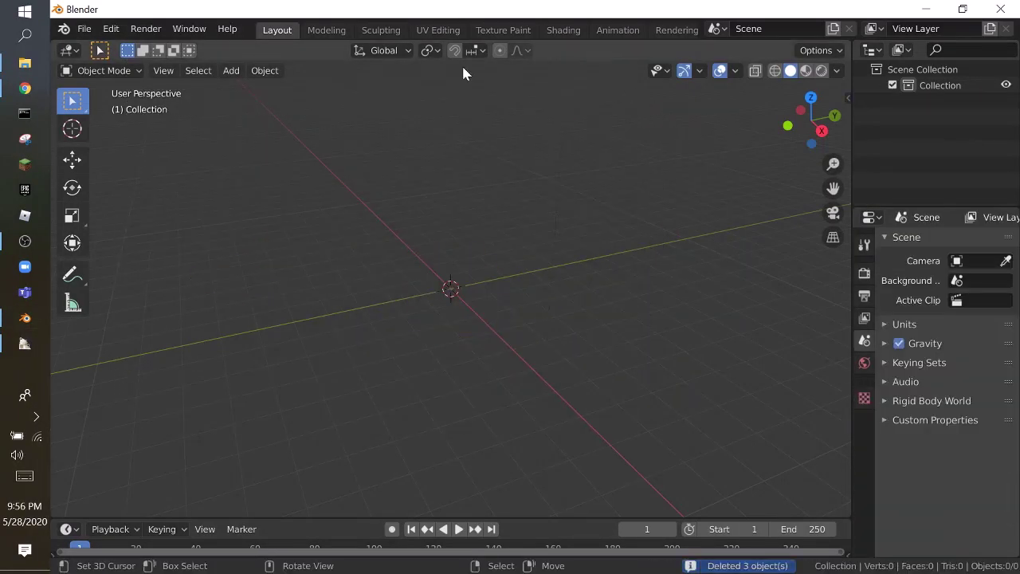
mouse_move(2, 245)
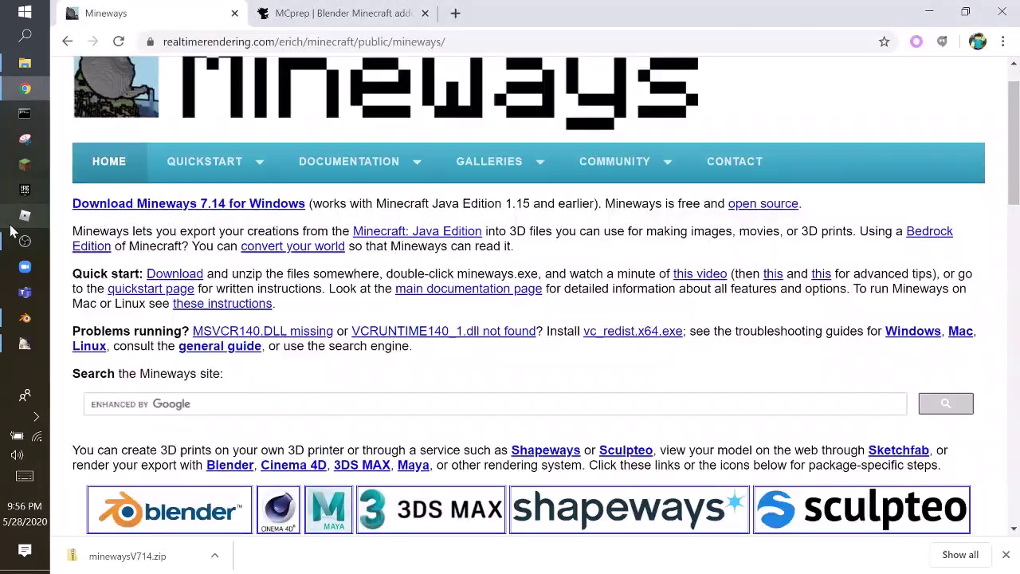
mouse_move(25, 240)
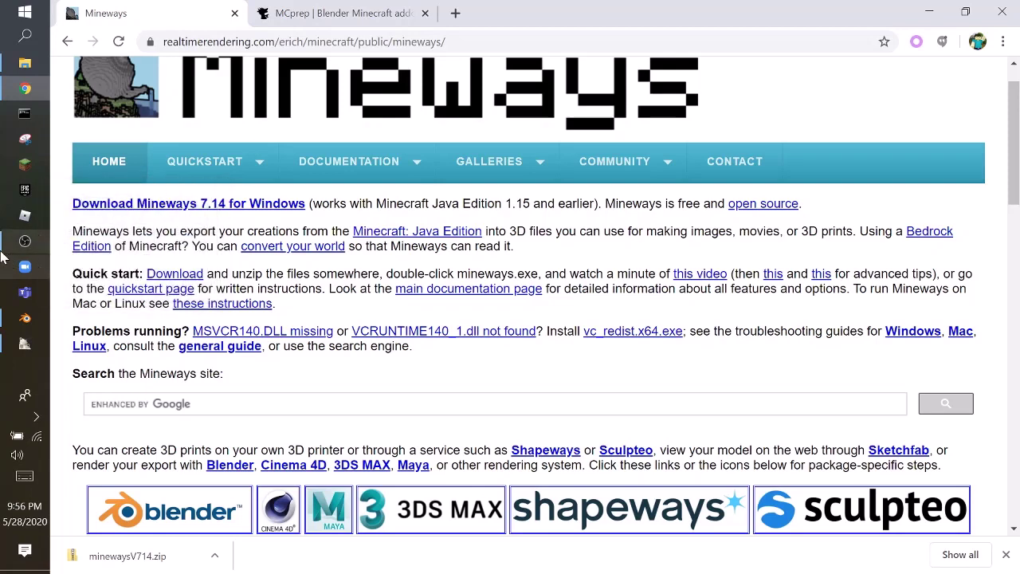
mouse_move(17, 337)
left_click(144, 321)
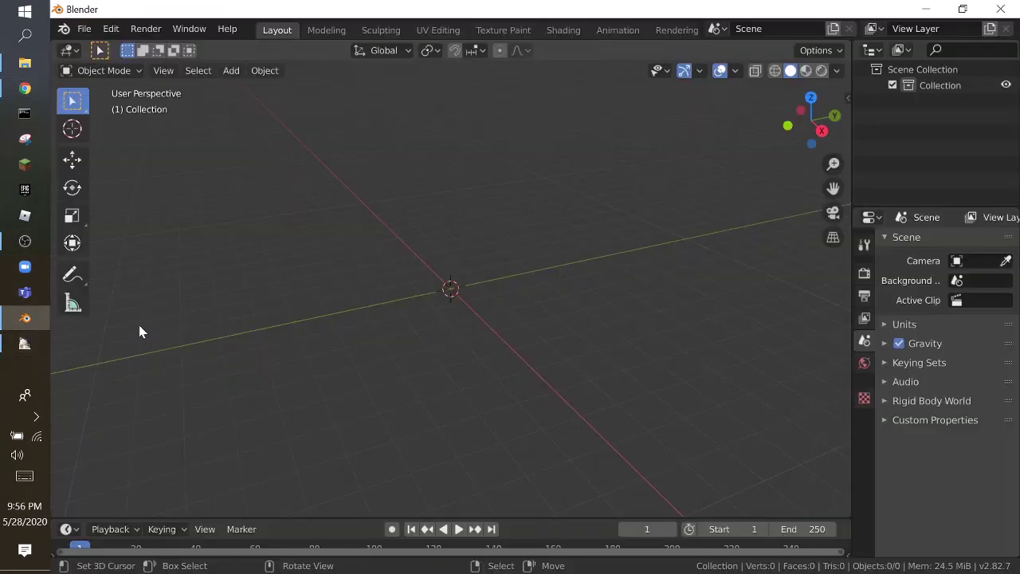
Import the Wavefront file HouseAndOceanMonument.obj from the Template folder inside MINECRAFT ANIMATION
middle_click_drag(334, 229, 335, 257)
left_click(85, 33)
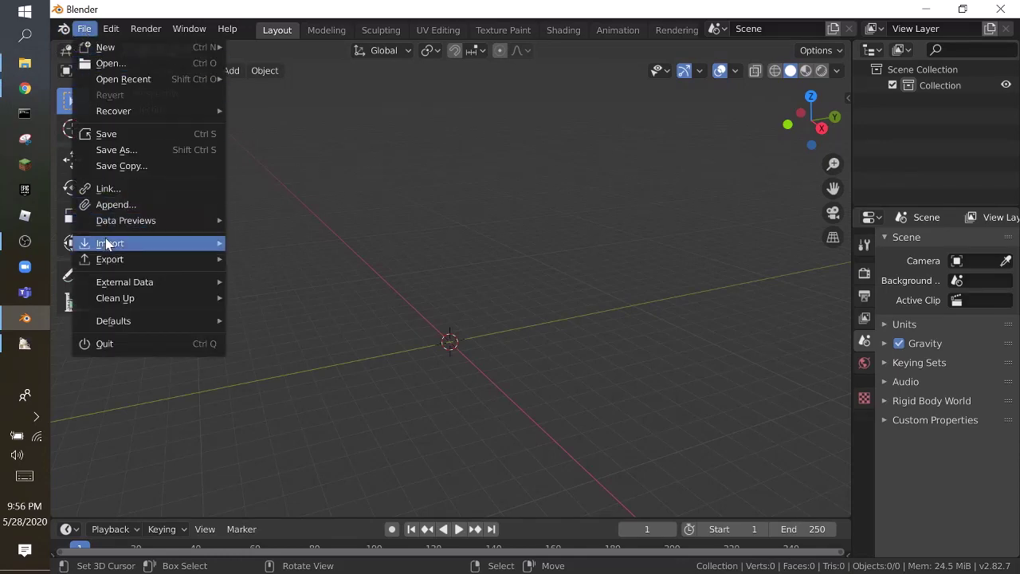
mouse_move(109, 244)
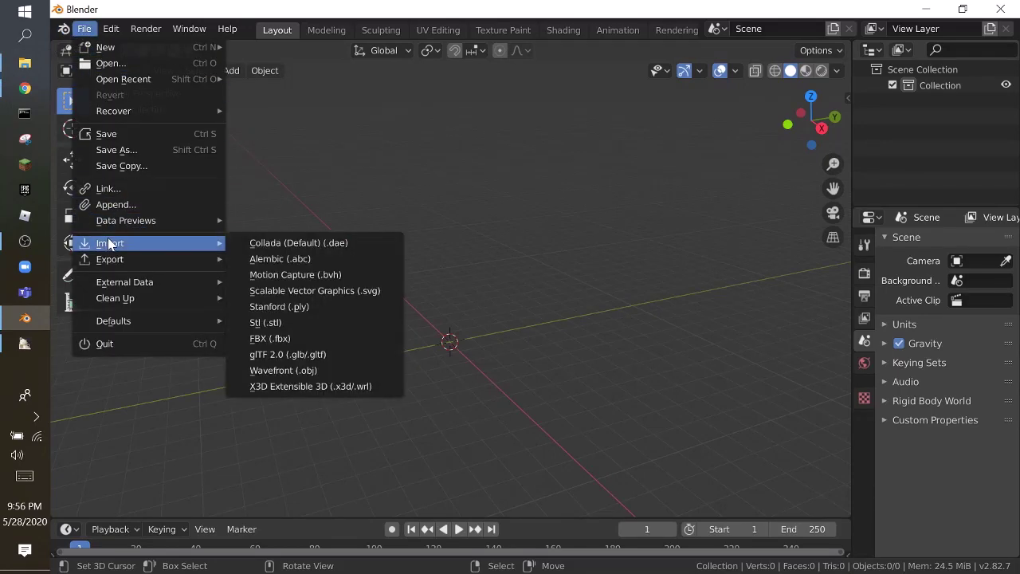
left_click(284, 372)
left_click(239, 325)
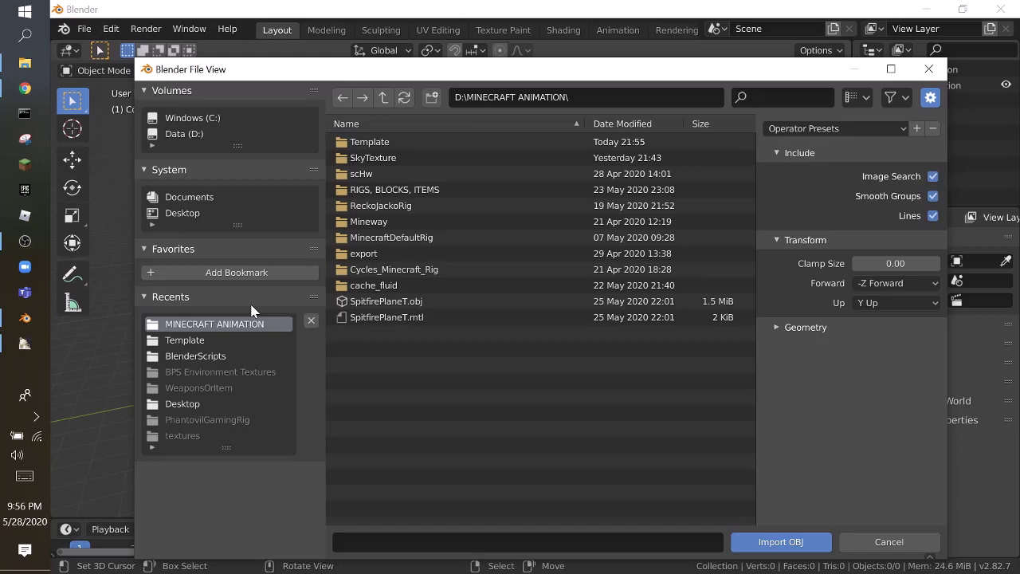
double_click(384, 142)
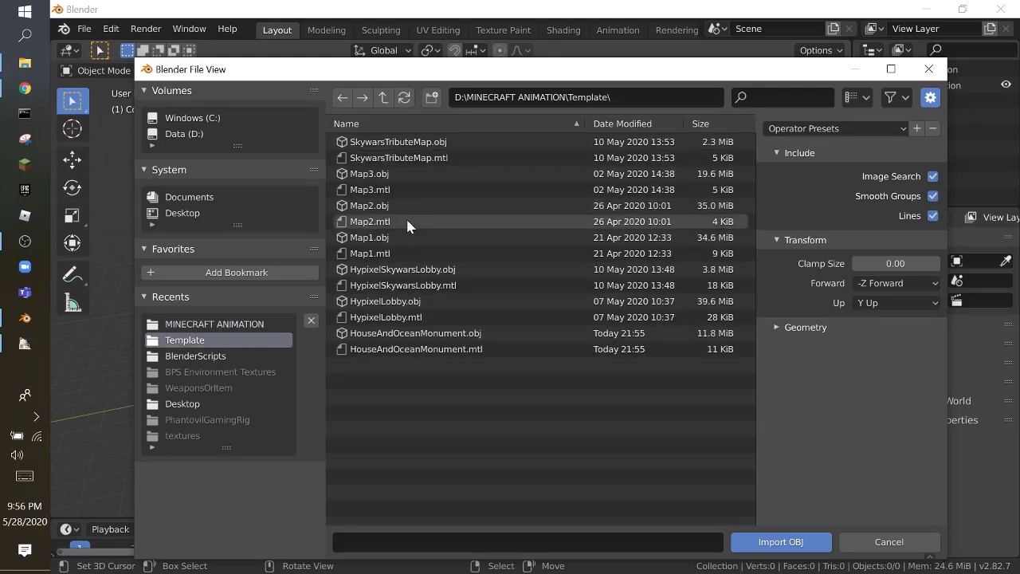
double_click(485, 334)
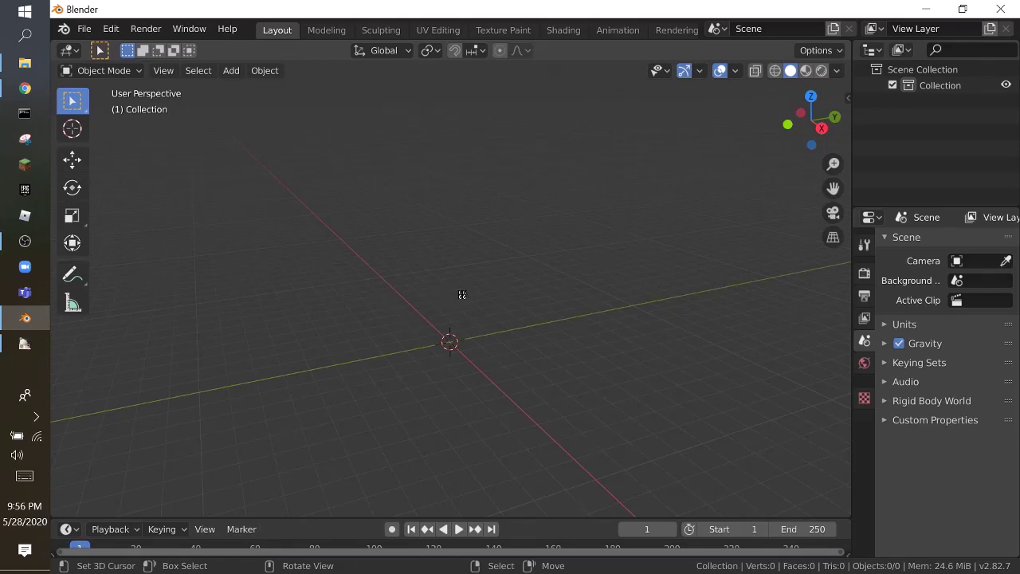
Face the imported world's islands and switch the viewport to Material Preview shading
key("shift+grave")
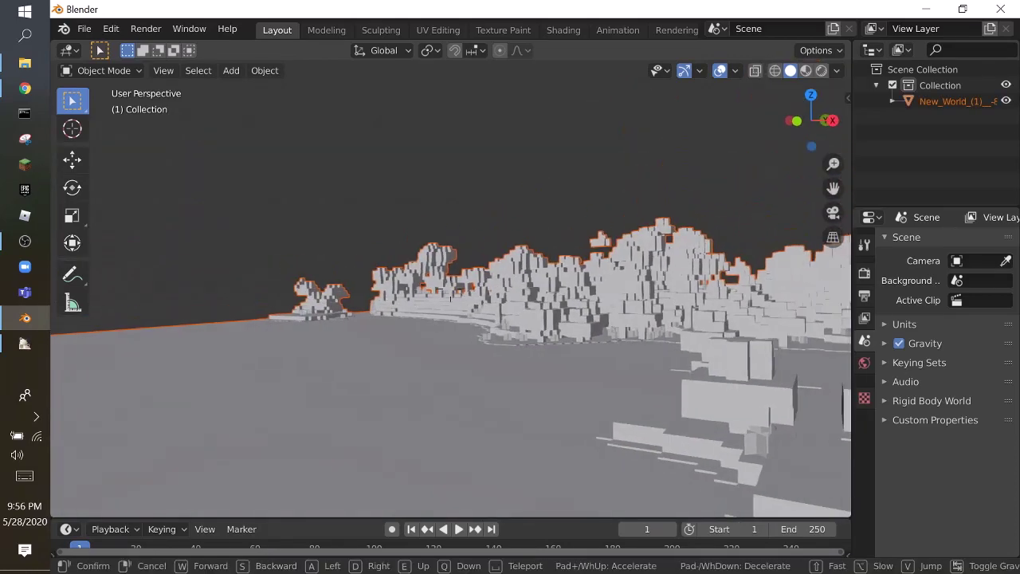
left_click(451, 291)
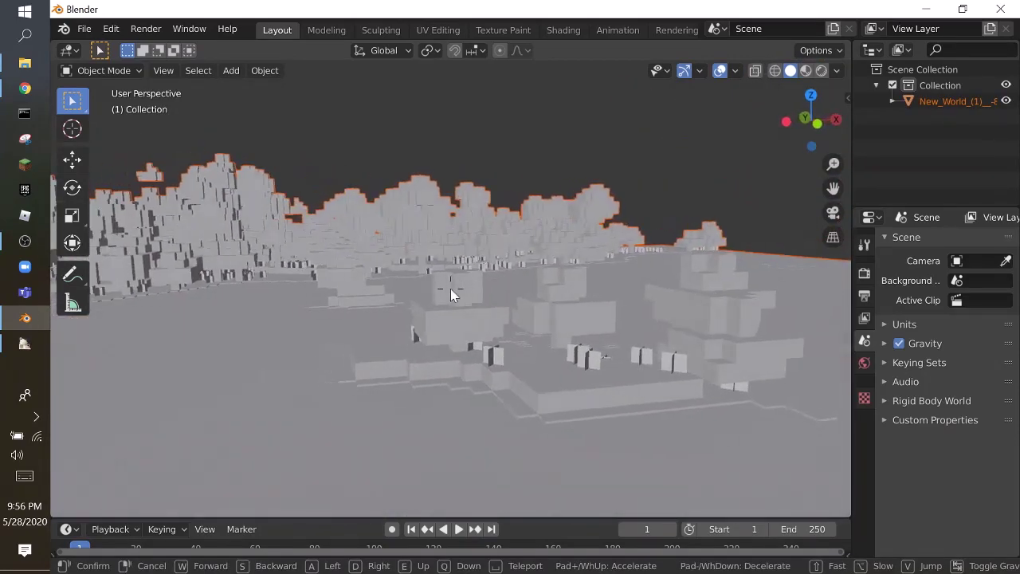
left_click(806, 70)
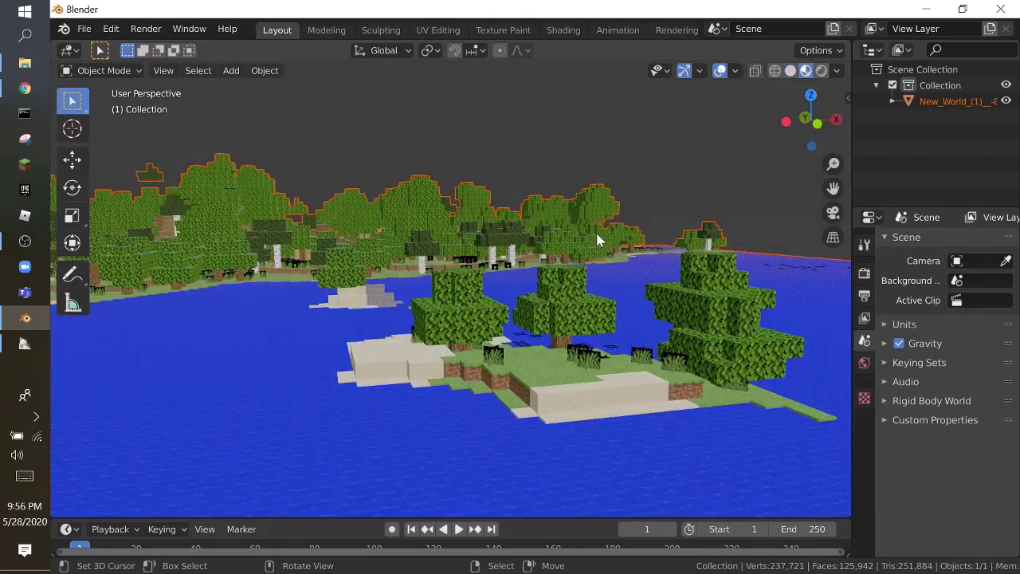
Walk through the textured world to inspect the island, the forest and the area in front of the wooden house
key("shift+grave")
key("w")
key("s")
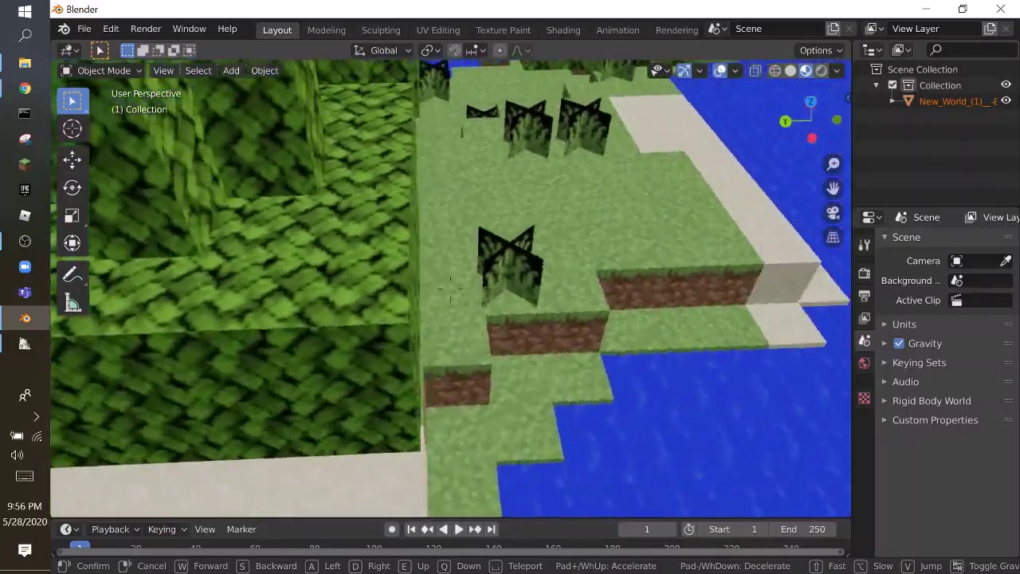
key("w")
key("s")
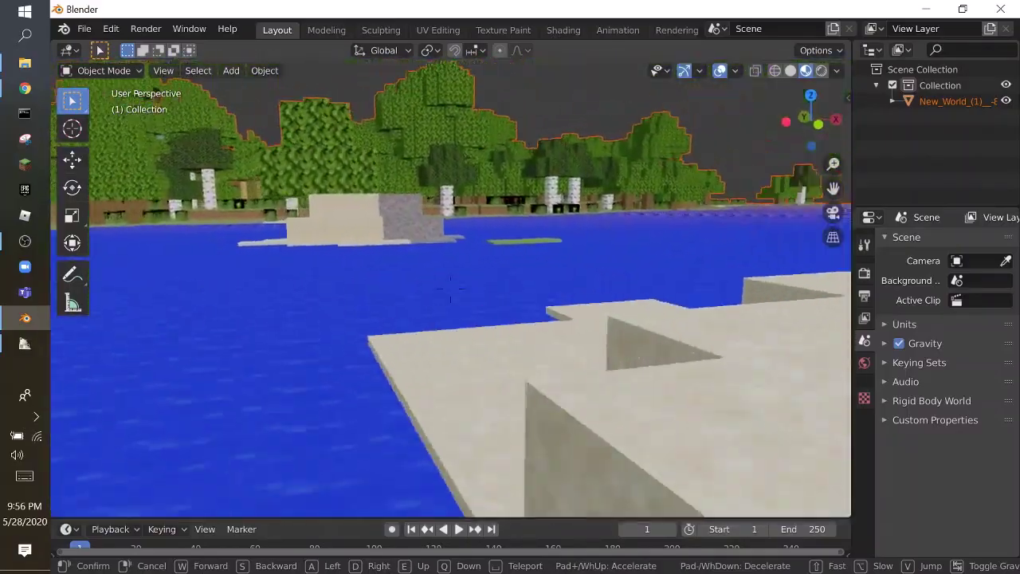
key("w")
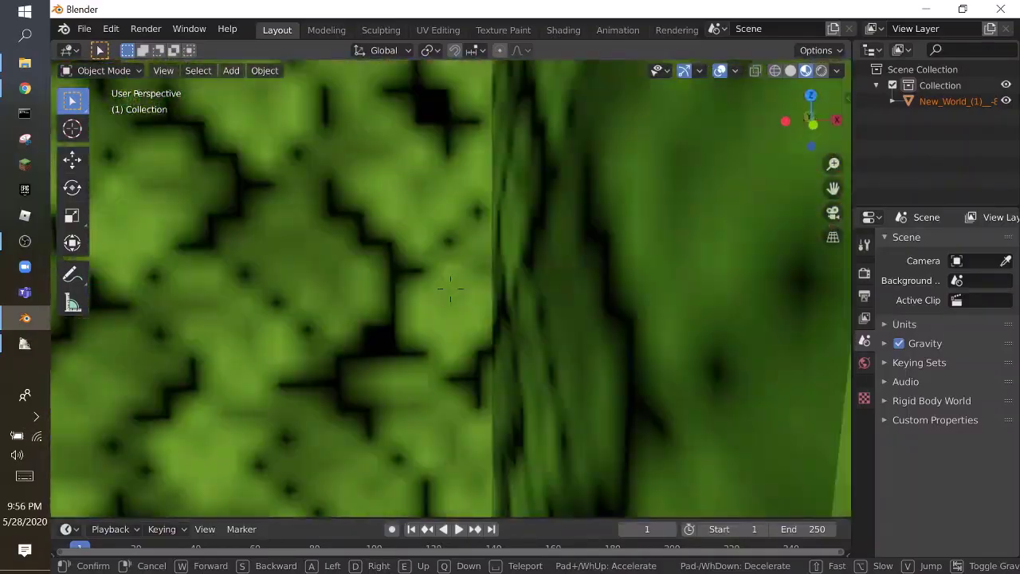
key("s")
key("w")
key("s")
key("w")
key("s")
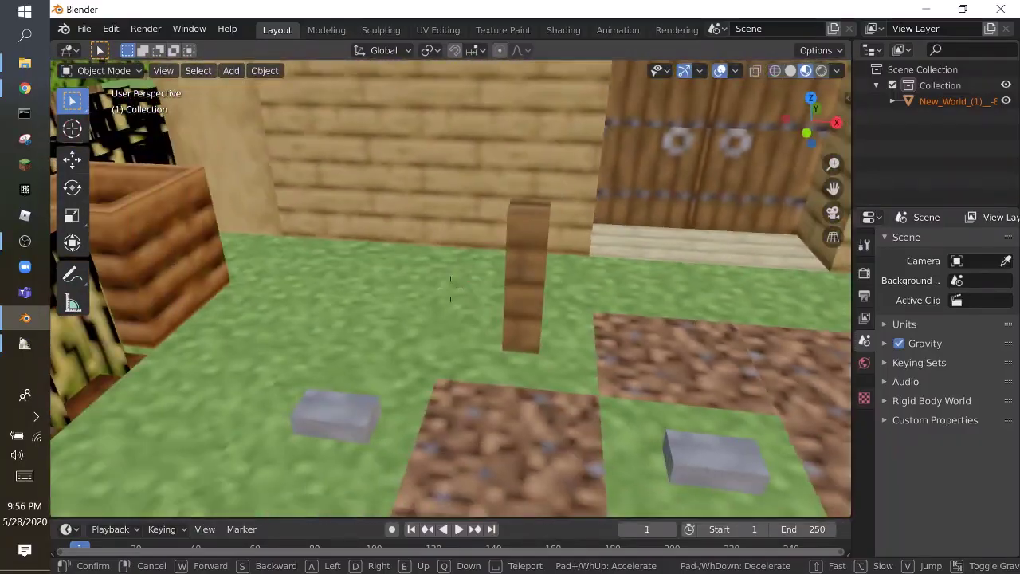
key("w")
key("w")
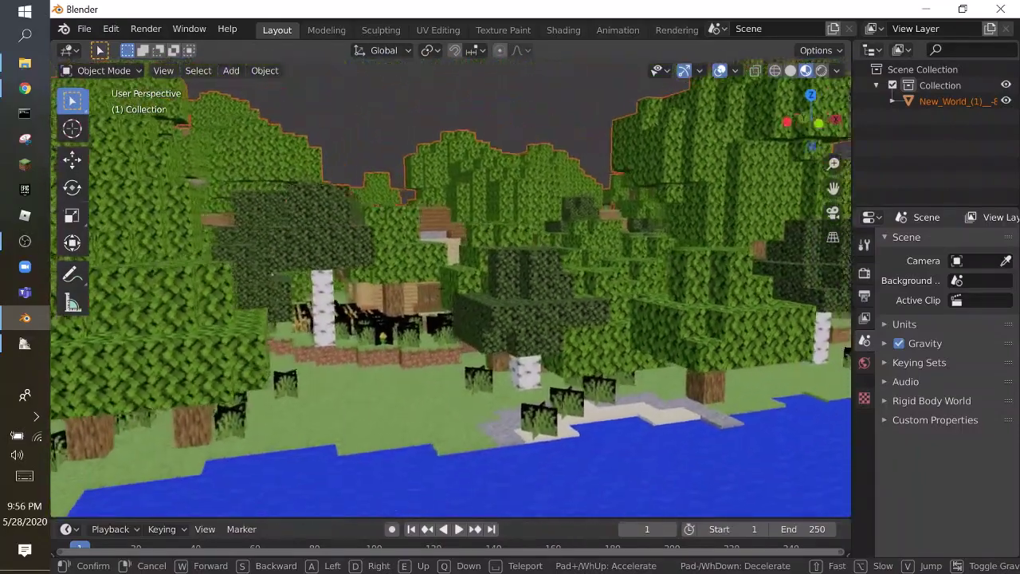
left_click(472, 95)
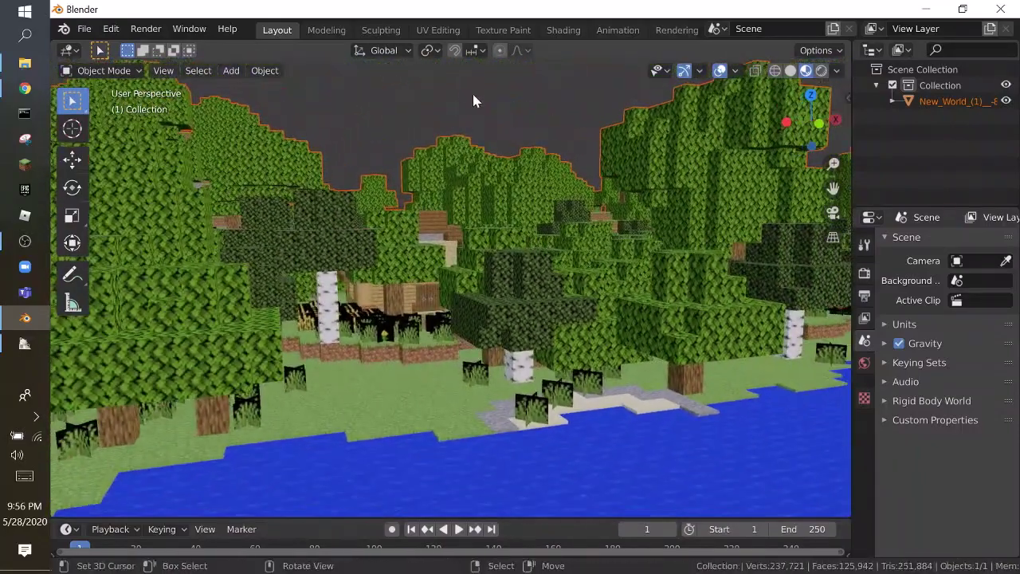
Switch to Chrome and examine the MCprep add-on page, including its support pages, Prep Materials and Mesh Swap sections
left_click(3, 93)
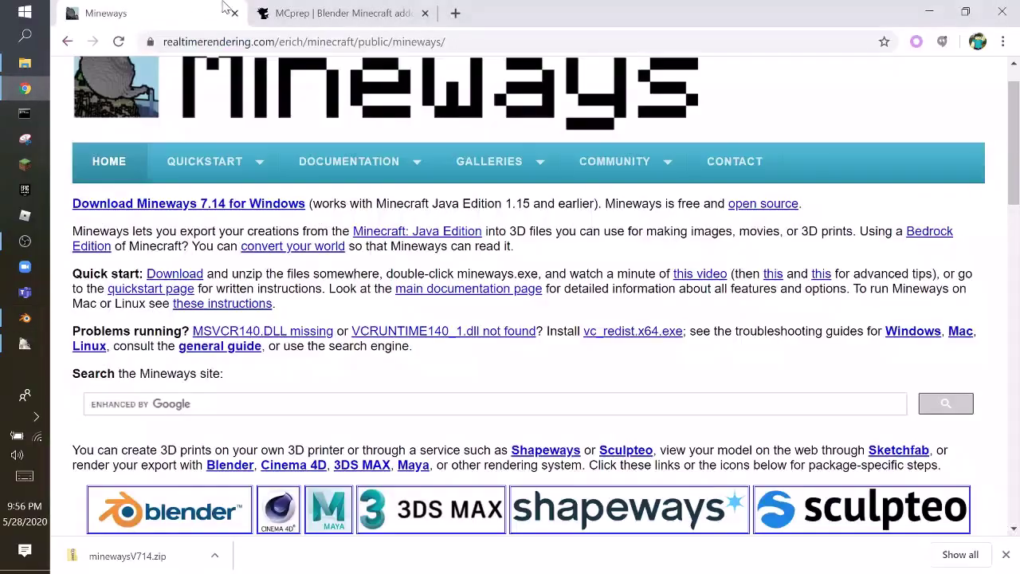
left_click(322, 8)
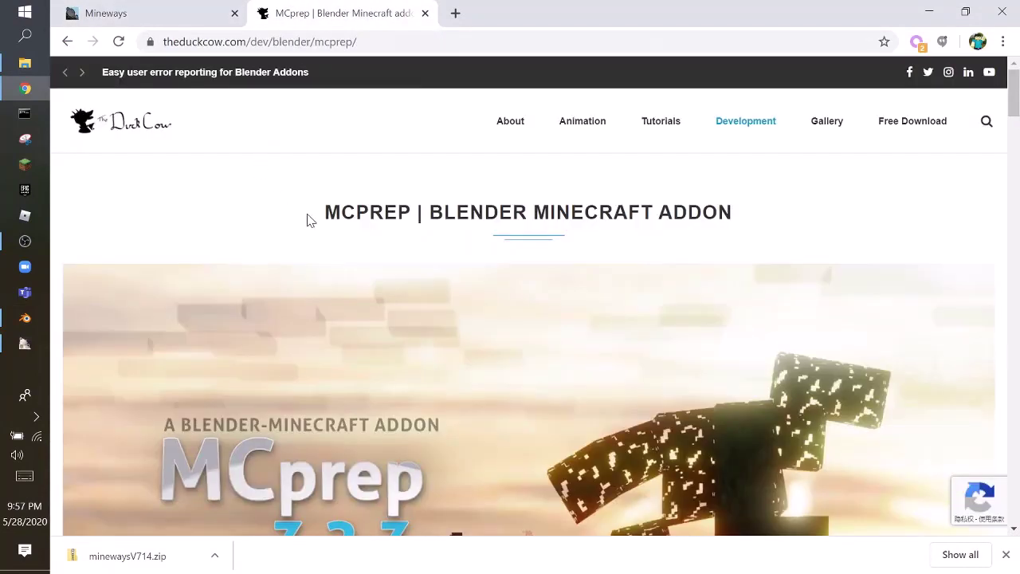
scroll(345, 207, "down", 2)
scroll(558, 239, "down", 2)
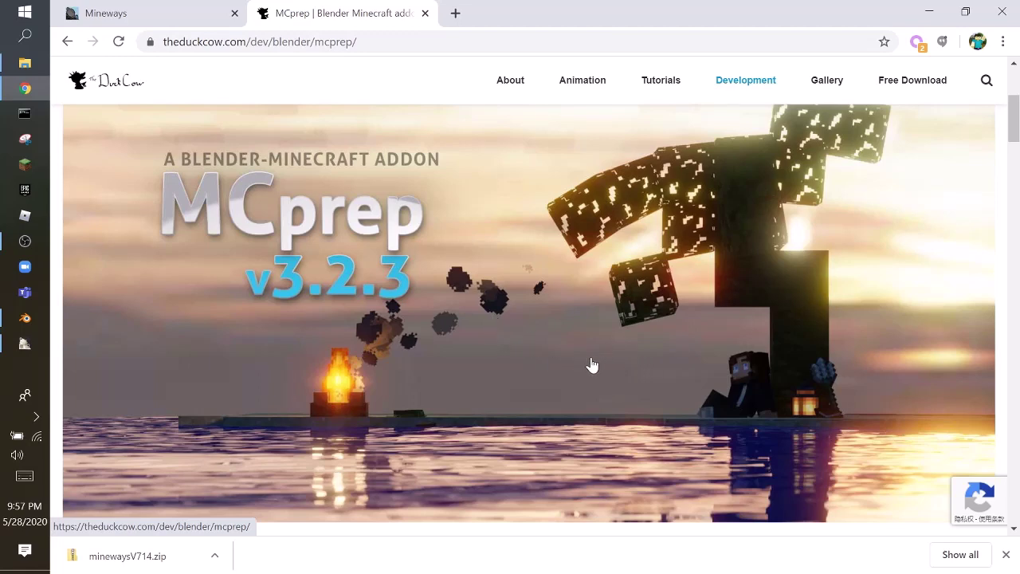
scroll(583, 369, "down", 3)
scroll(583, 369, "down", 2)
scroll(273, 274, "down", 2)
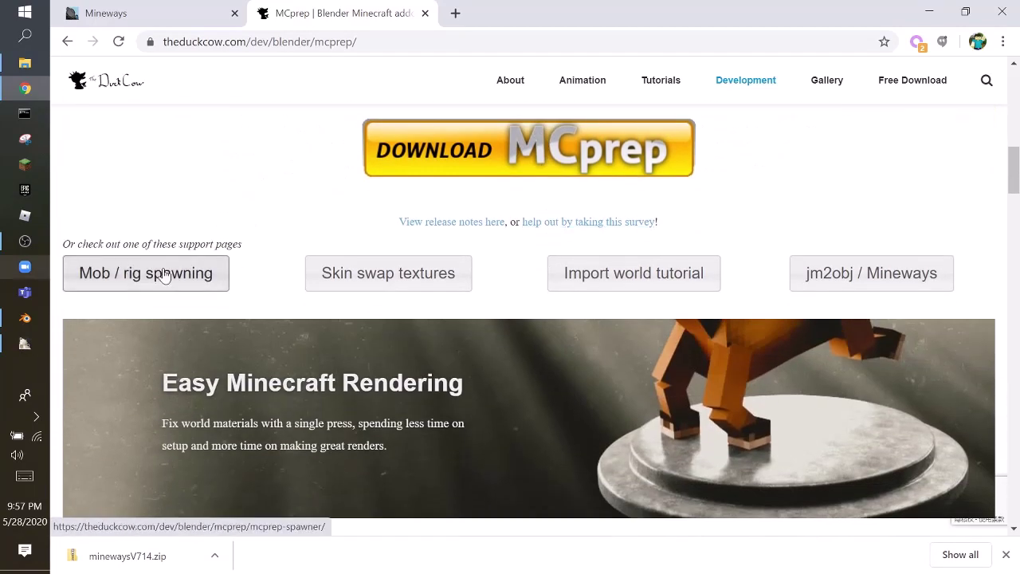
scroll(449, 280, "down", 2)
scroll(448, 284, "down", 6)
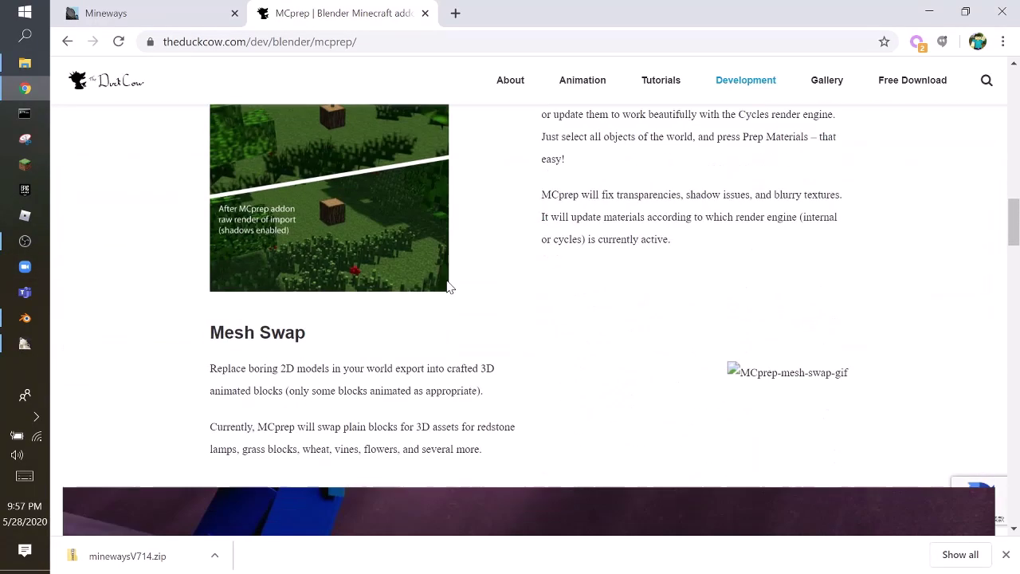
scroll(440, 288, "down", 2)
scroll(437, 286, "up", 4)
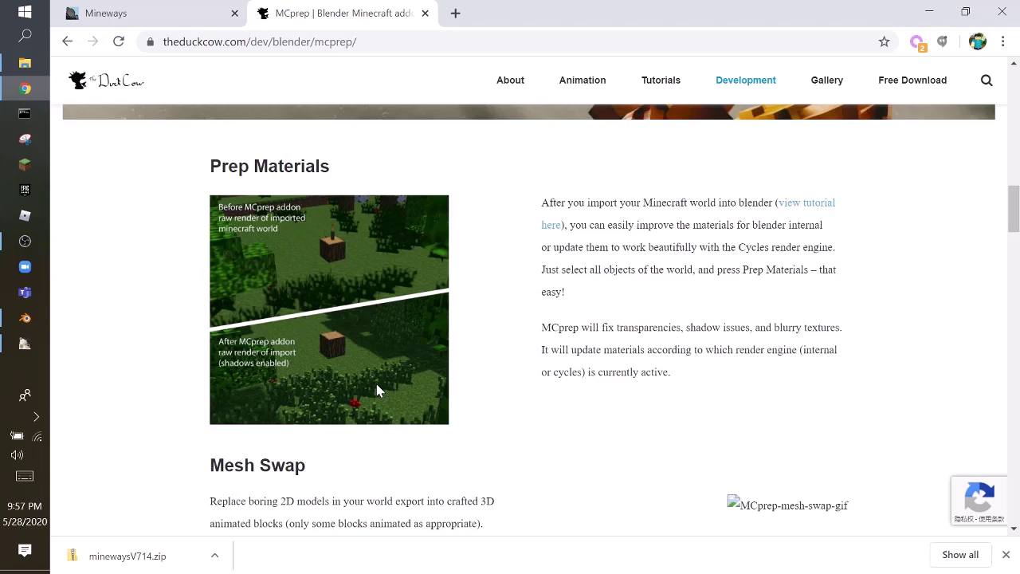
Look through the Skin Swap, Mob Spawning, tutorial and release artwork sections of the MCprep page
scroll(377, 385, "down", 7)
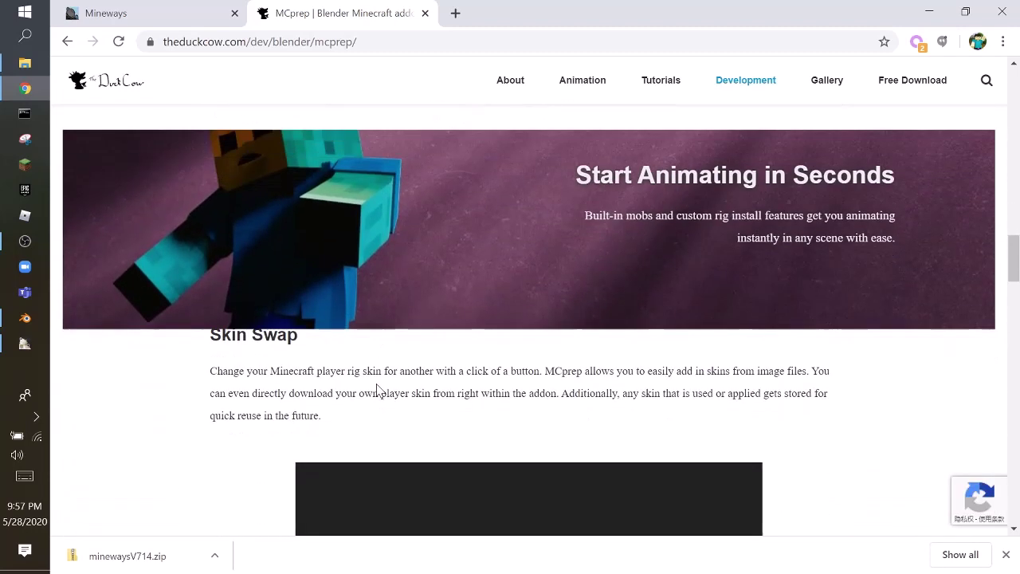
scroll(377, 389, "down", 4)
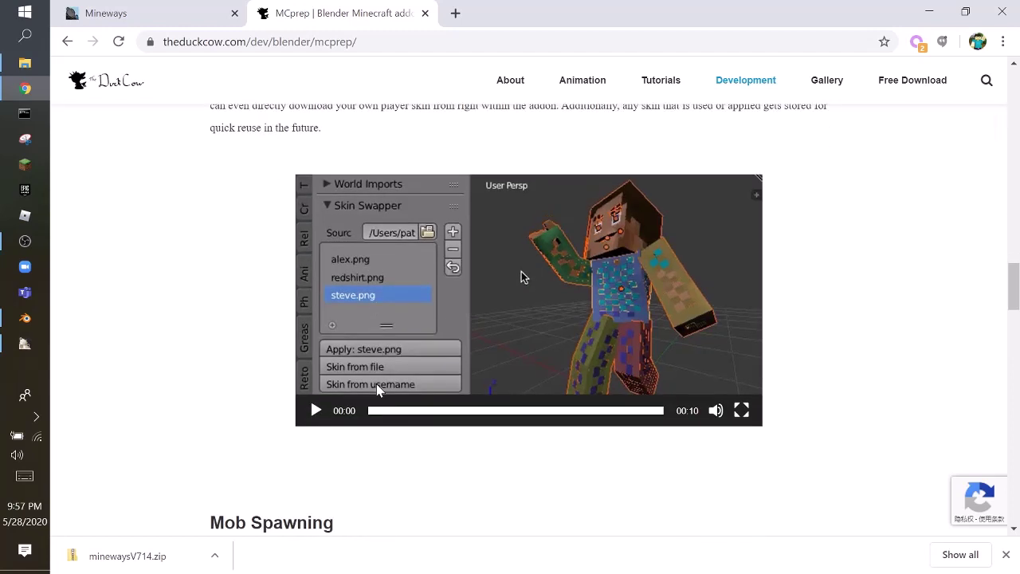
scroll(377, 387, "down", 5)
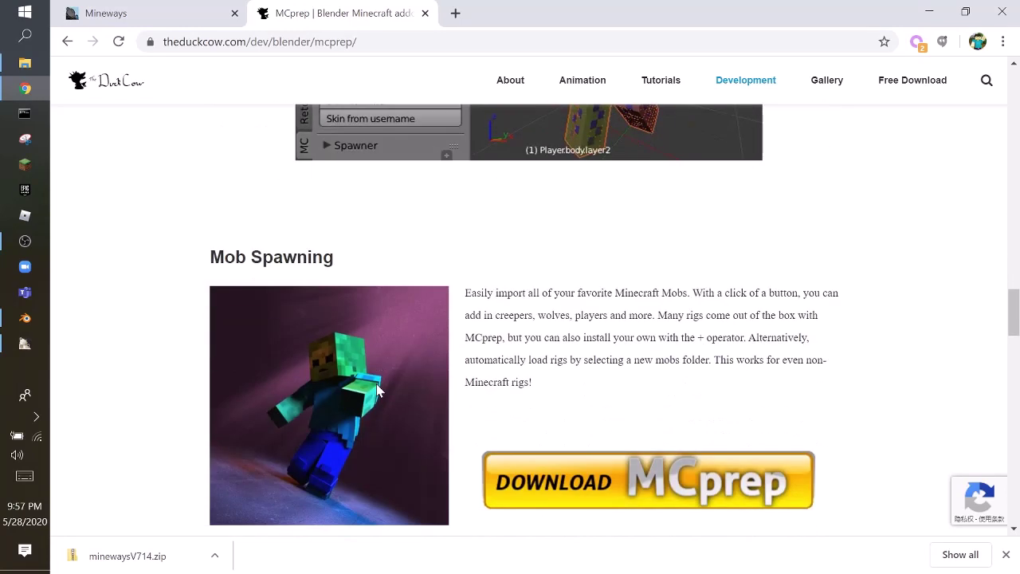
scroll(377, 389, "down", 5)
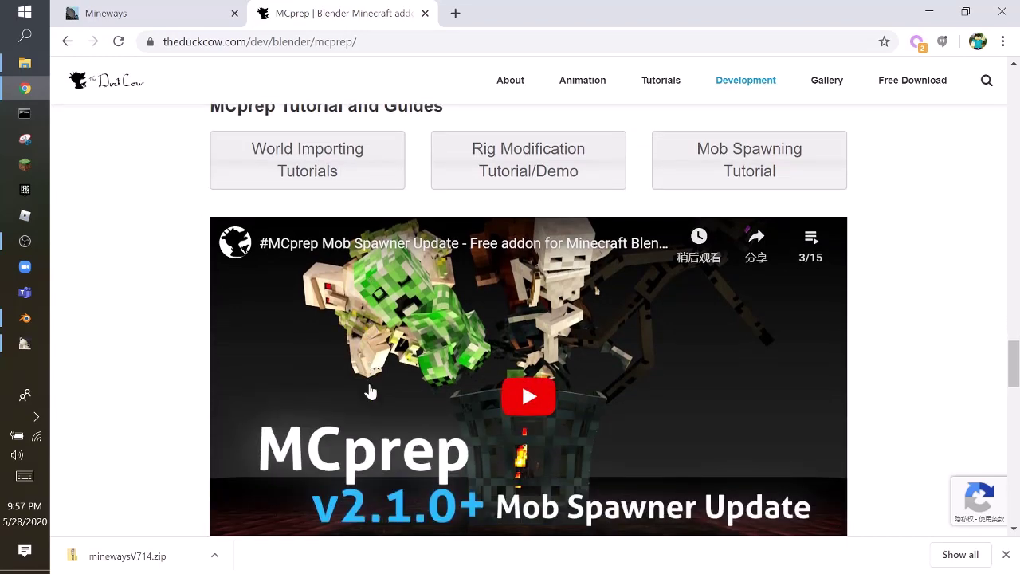
scroll(370, 390, "down", 7)
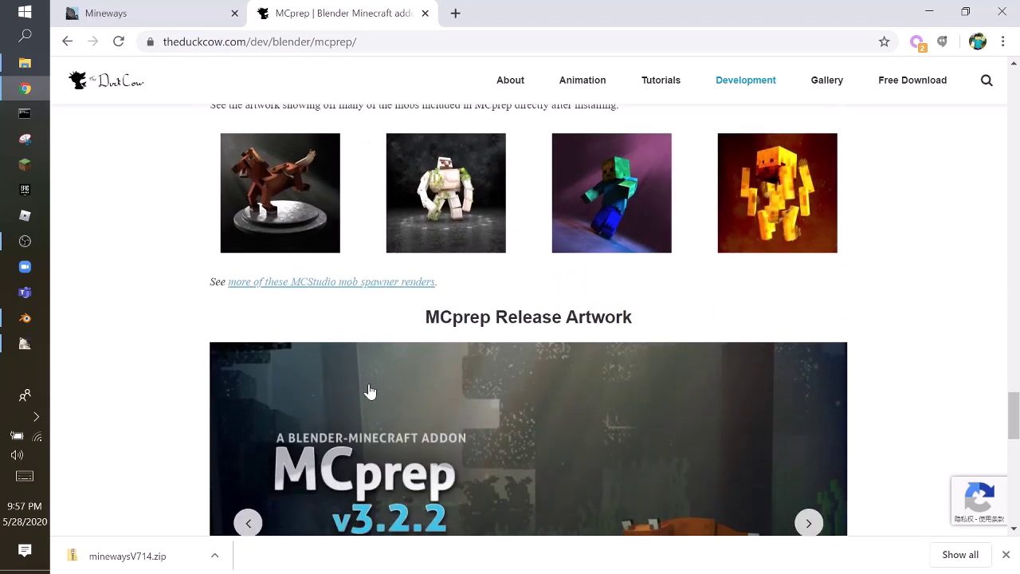
scroll(421, 388, "down", 3)
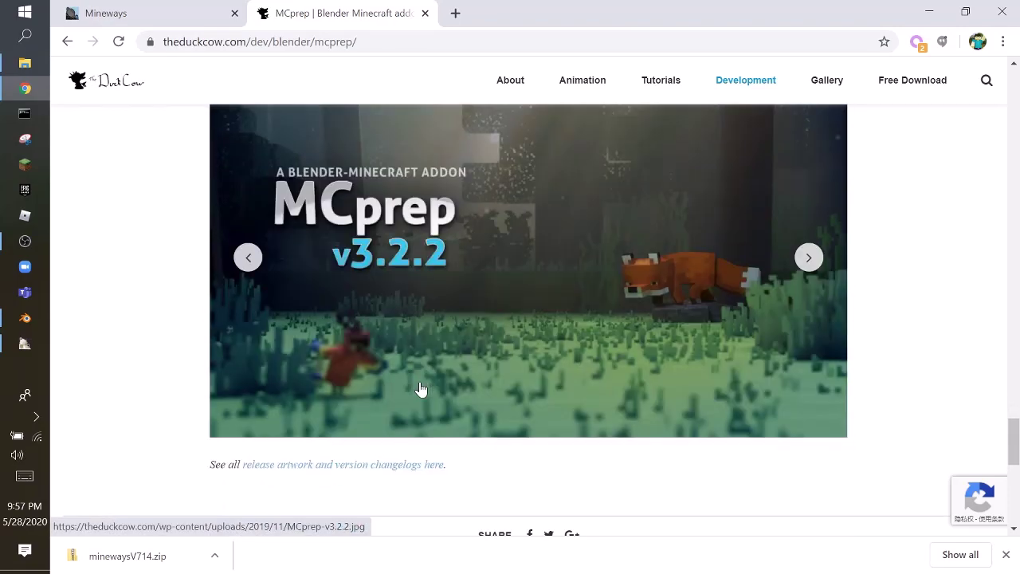
Start the MCprep add-on download, review its installation instructions, and cancel the download
scroll(420, 388, "up", 20)
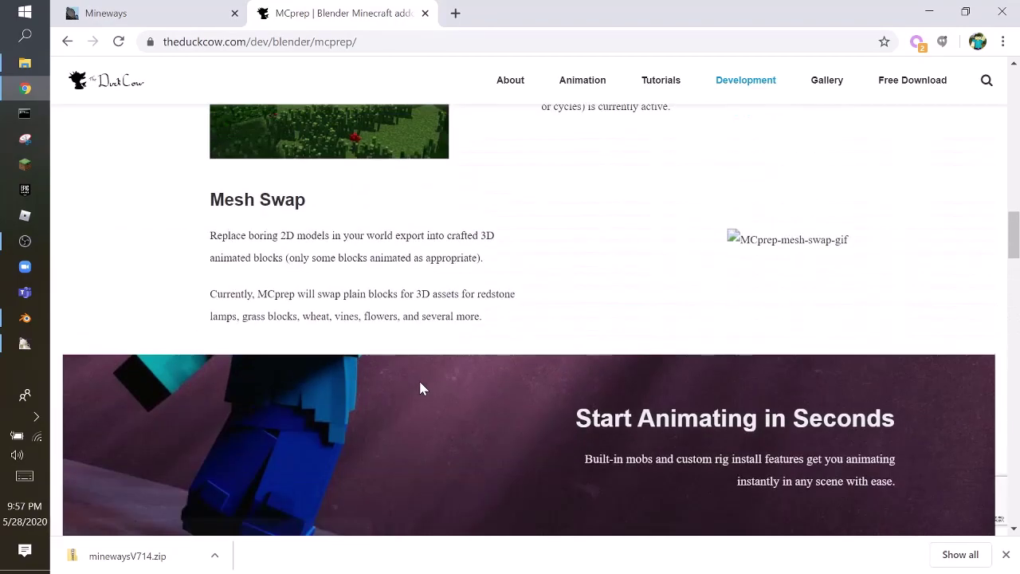
scroll(421, 388, "up", 15)
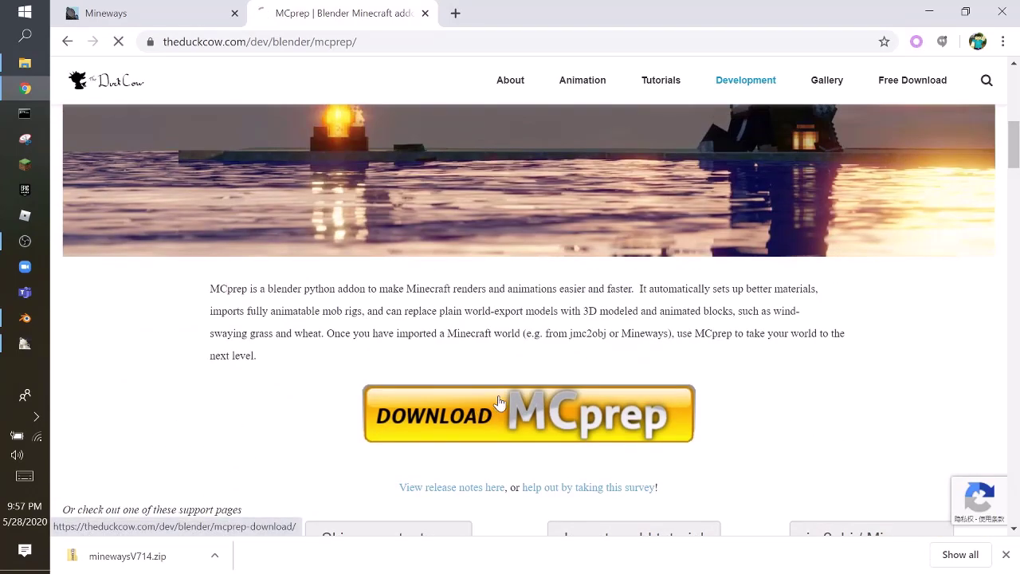
left_click(499, 402)
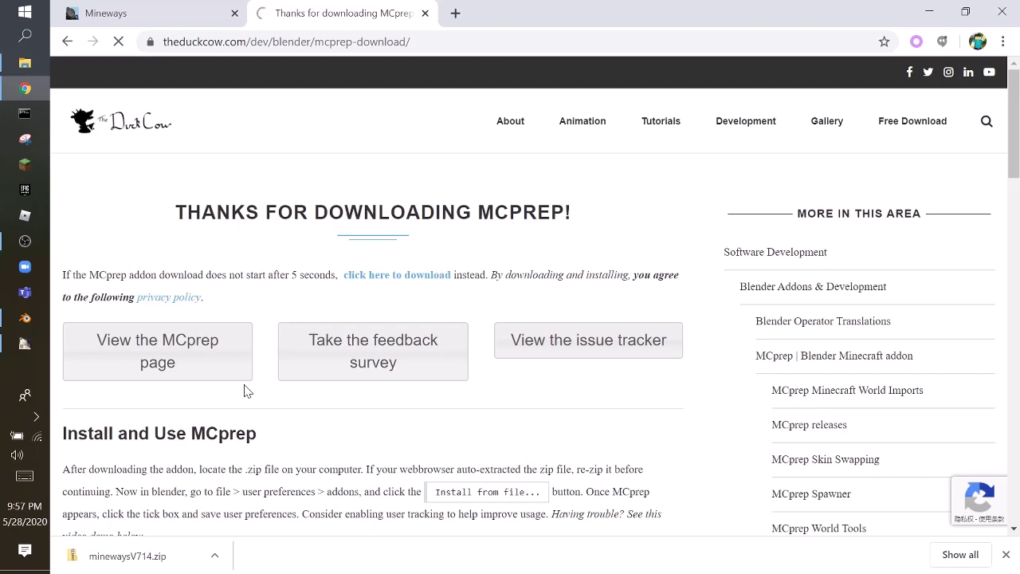
scroll(244, 391, "down", 2)
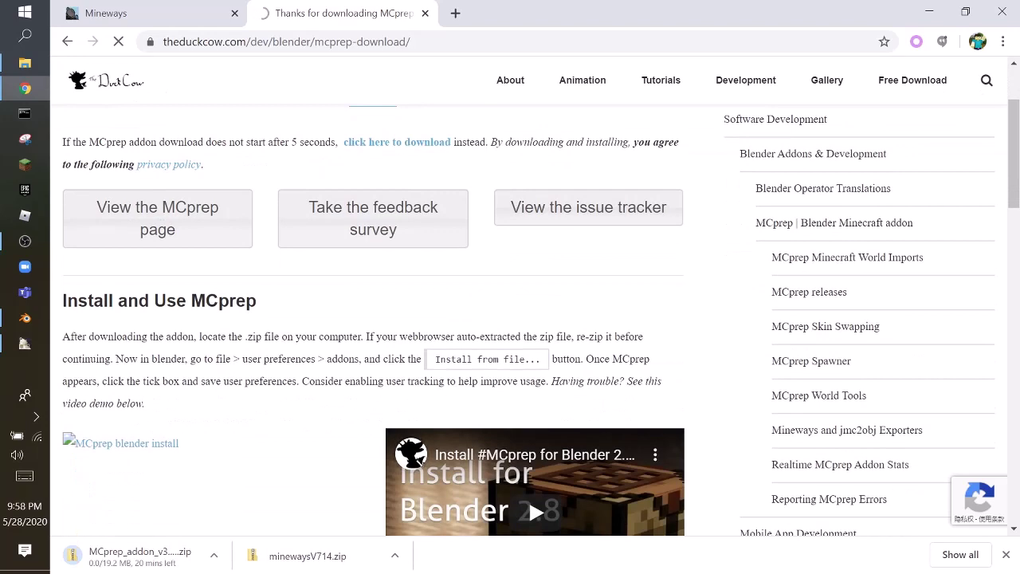
scroll(245, 390, "down", 2)
scroll(245, 390, "up", 1)
scroll(239, 335, "up", 3)
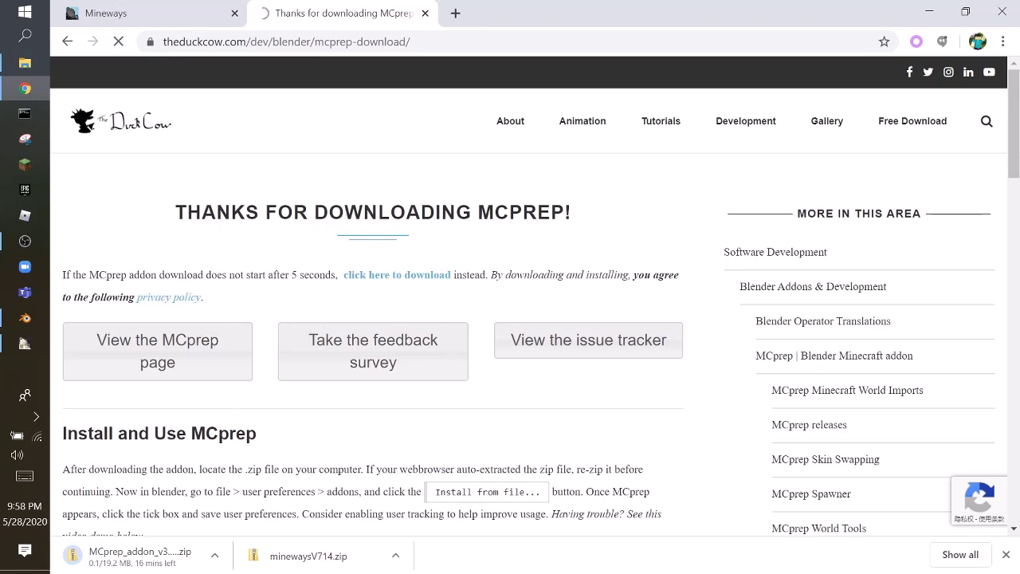
left_click(215, 557)
left_click(239, 528)
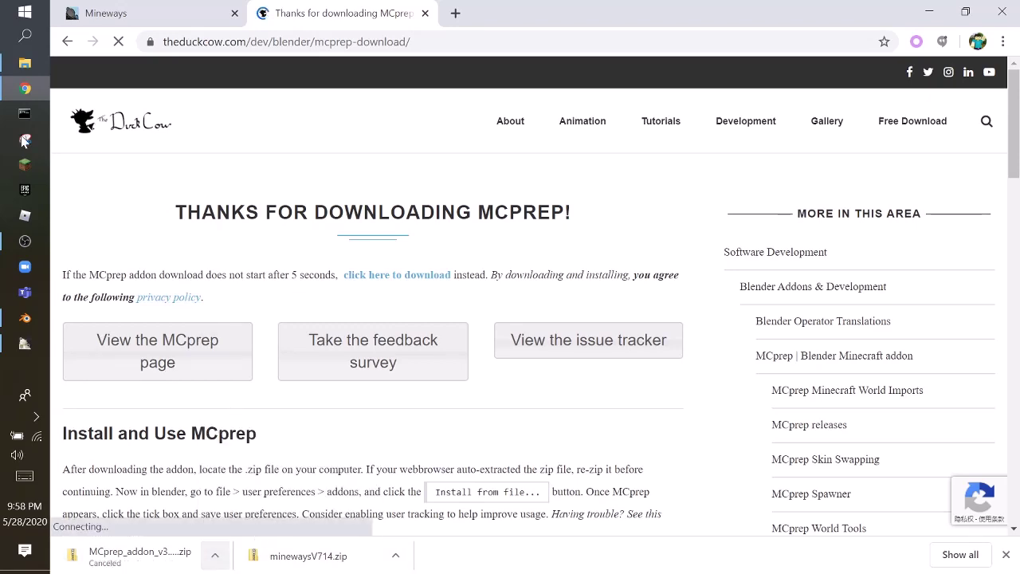
Switch to File Explorer and open the Data (D:) drive to locate the existing MCprep add-on zip
left_click(25, 63)
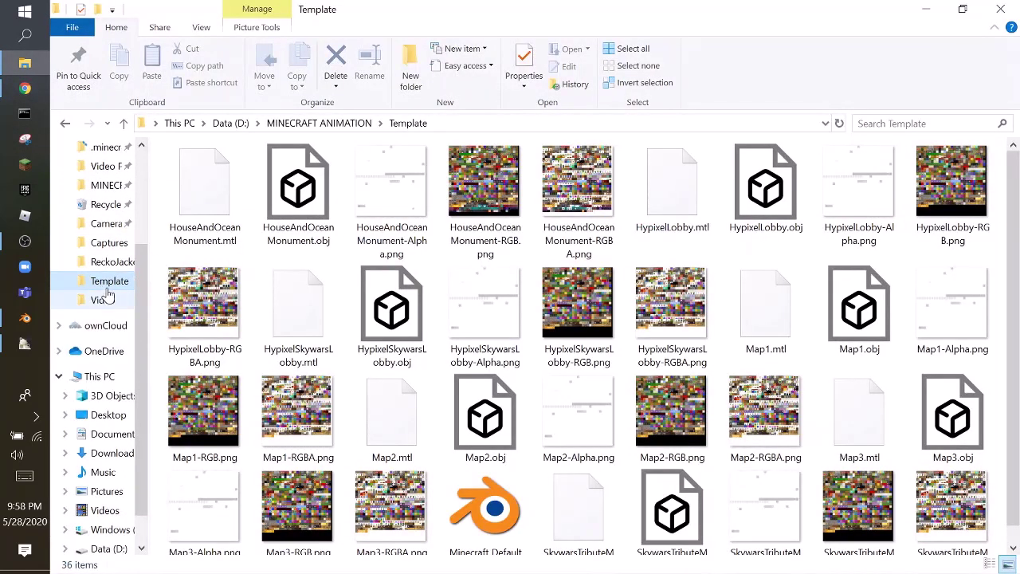
scroll(102, 252, "up", 1)
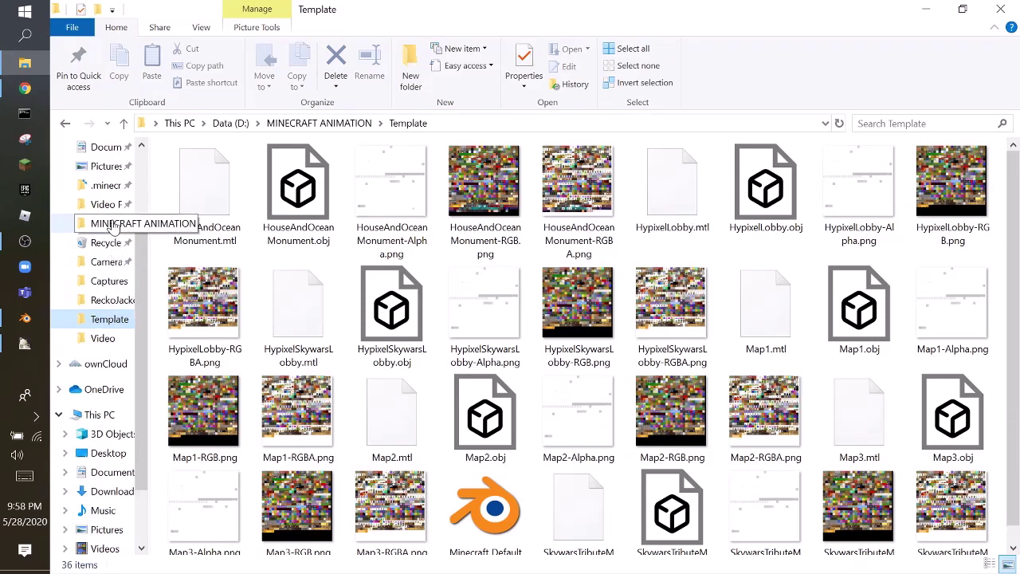
left_click(230, 123)
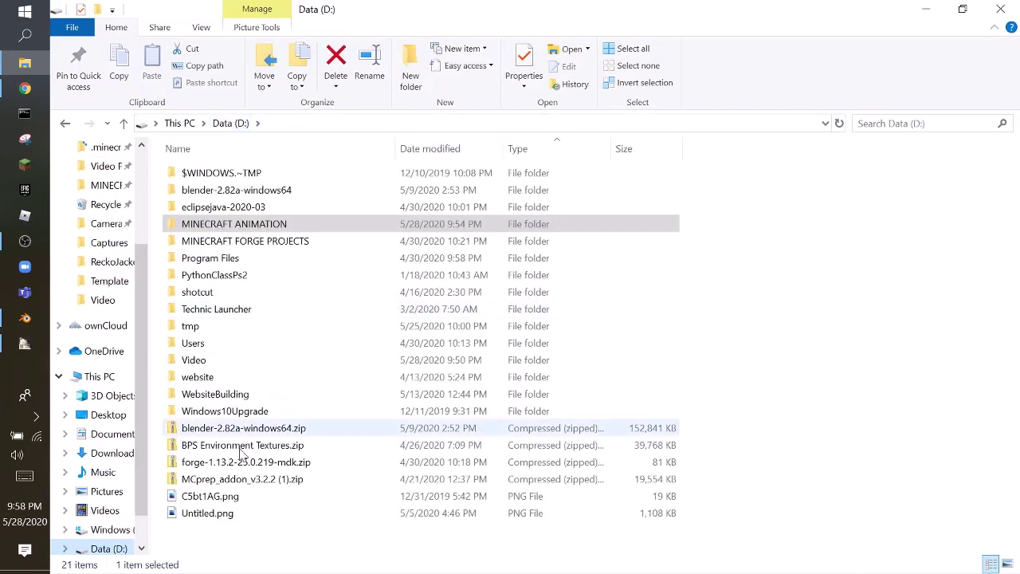
Move MCprep_addon_v3.2.2 (1).zip from the Data (D:) drive into the MINECRAFT ANIMATION folder
left_click(232, 478)
right_click(238, 477)
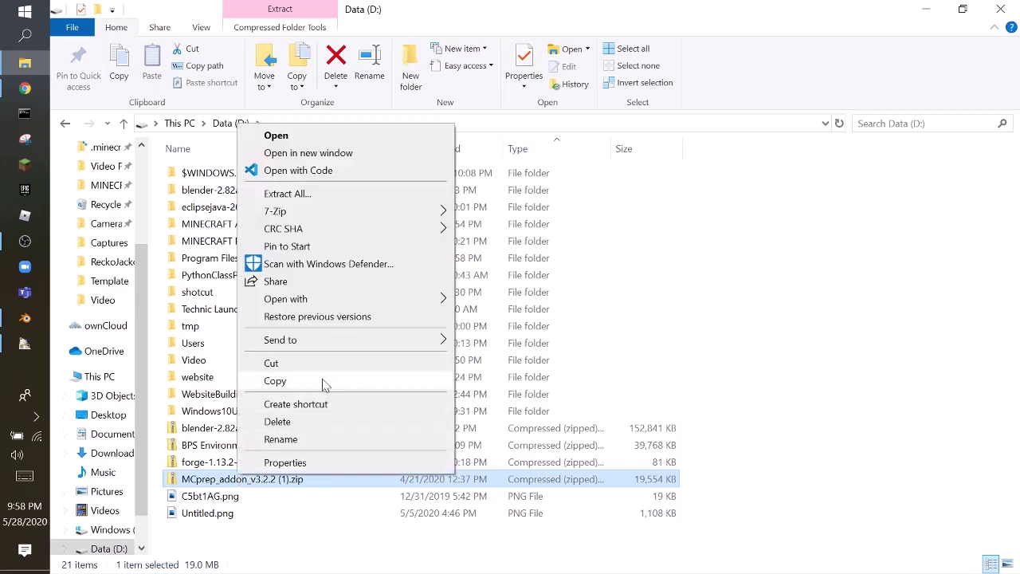
left_click(298, 360)
left_click(247, 228)
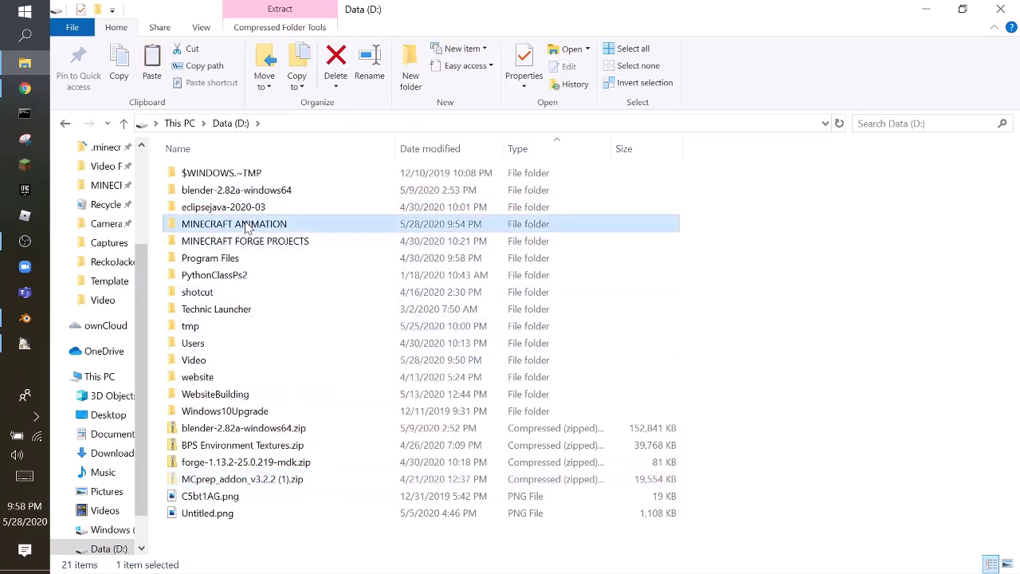
double_click(247, 228)
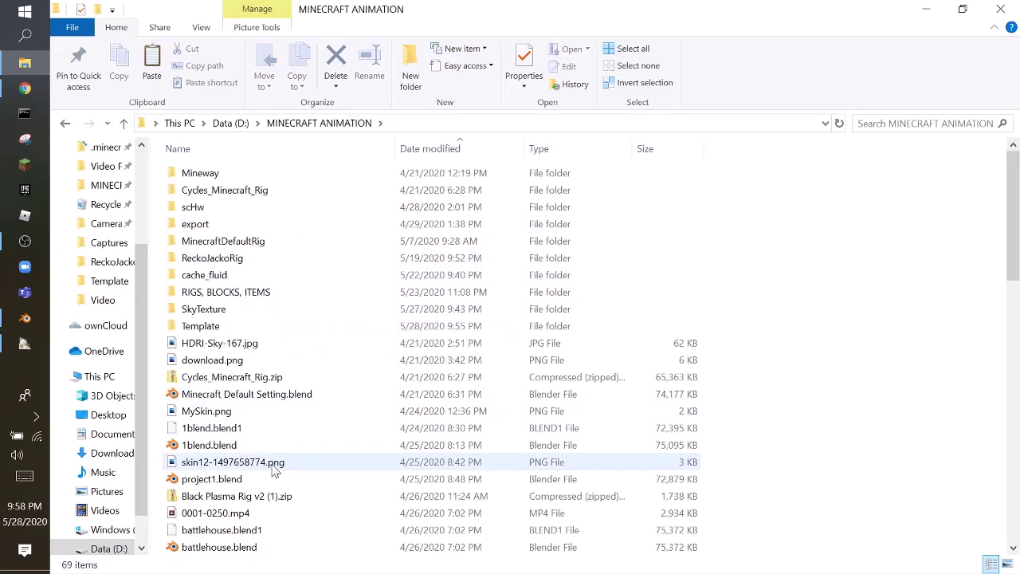
key("ctrl+v")
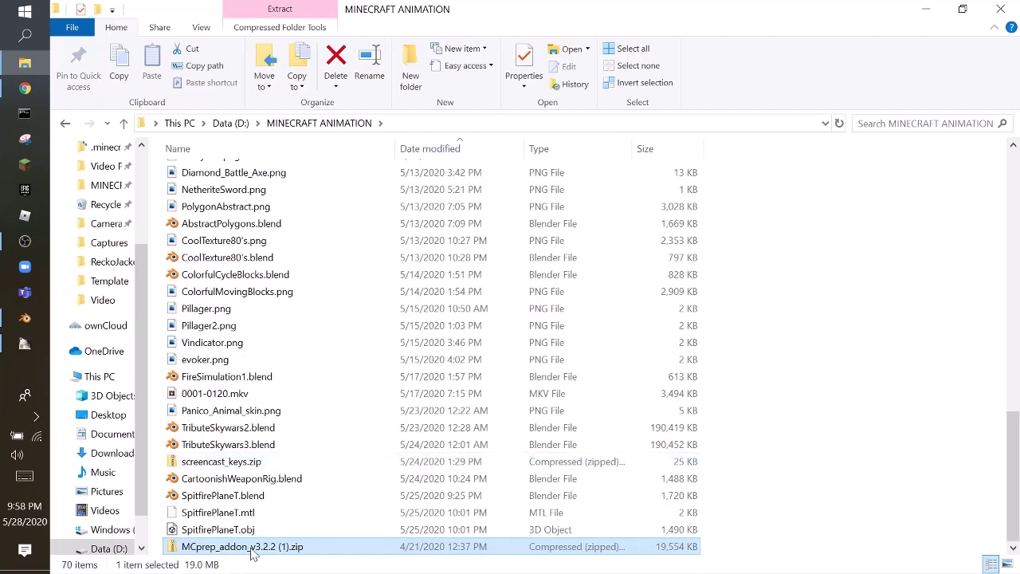
Switch to Blender and search the add-ons in the preferences for "mc"
mouse_move(33, 352)
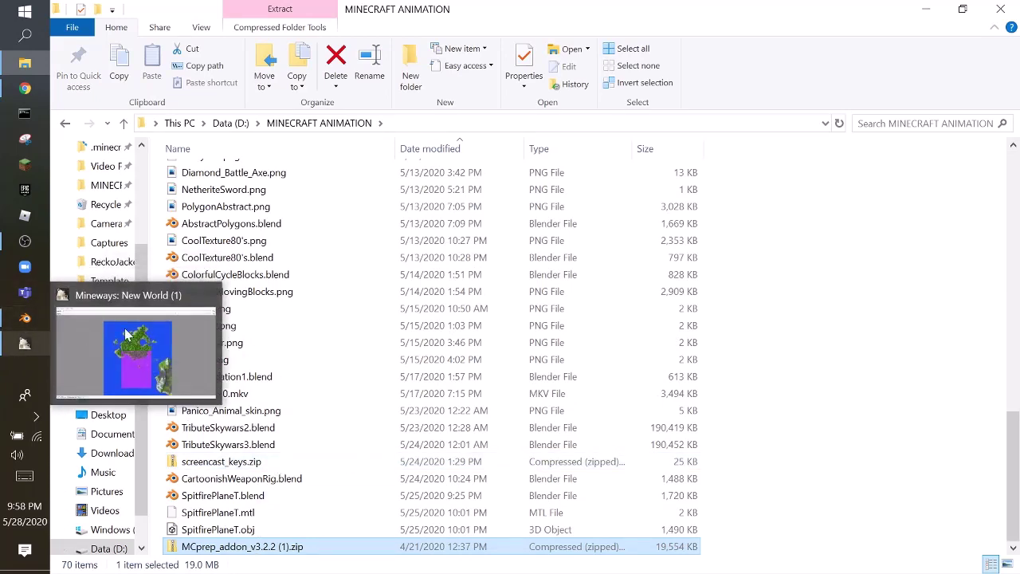
left_click(210, 296)
left_click(25, 317)
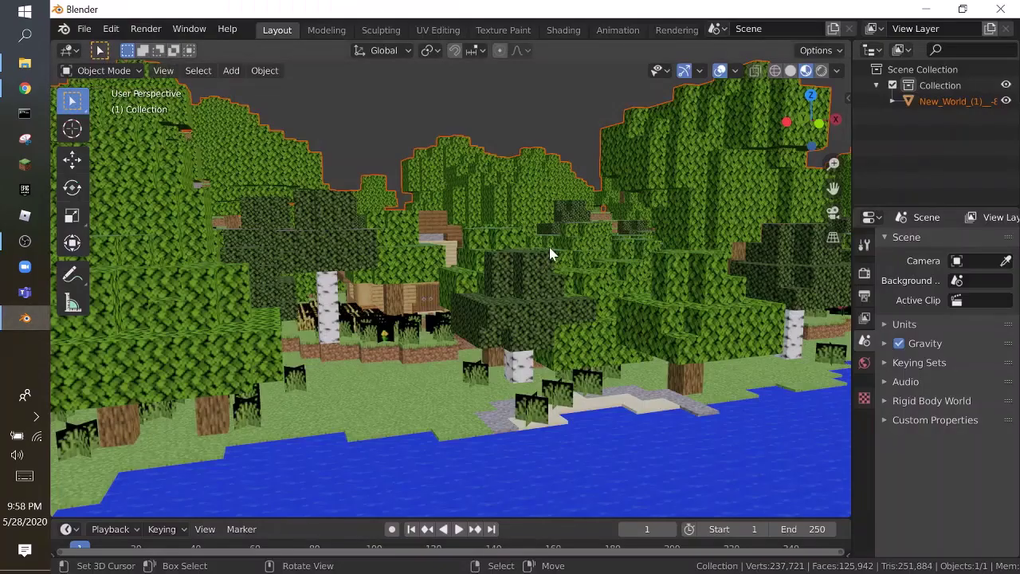
key("shift+grave")
key("s")
left_click(419, 213)
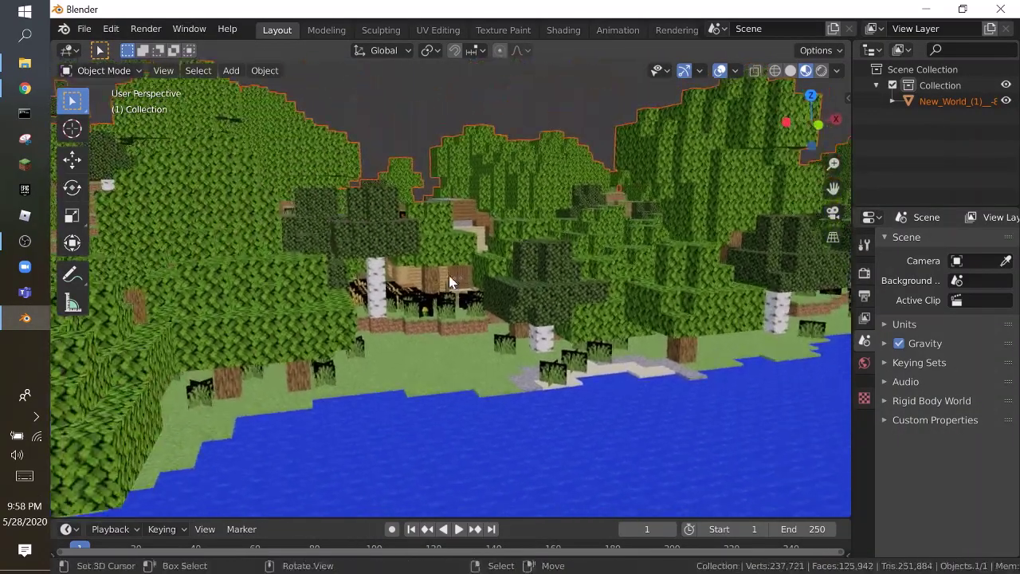
left_click(110, 28)
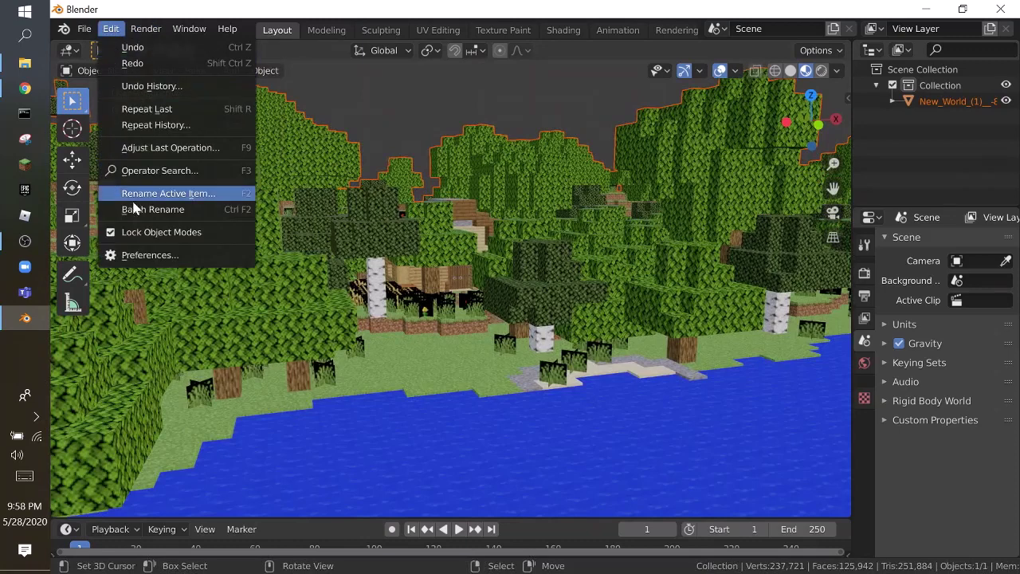
left_click(180, 255)
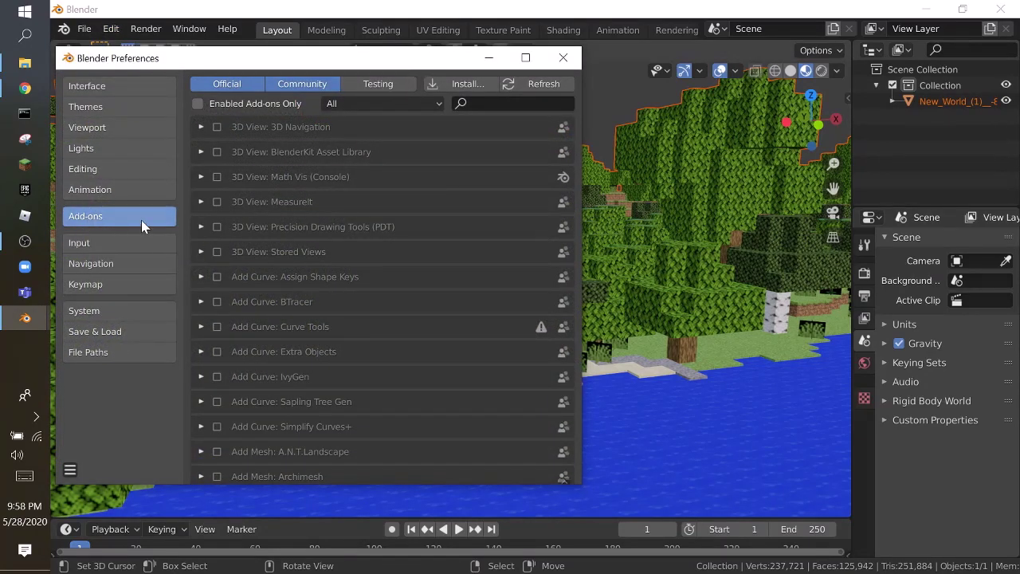
left_click(473, 103)
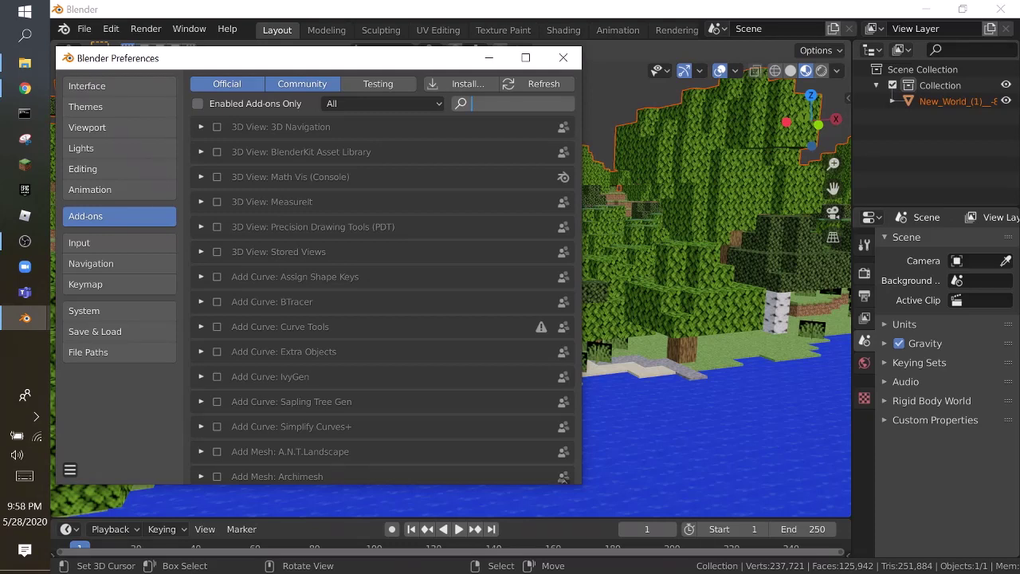
type("mc")
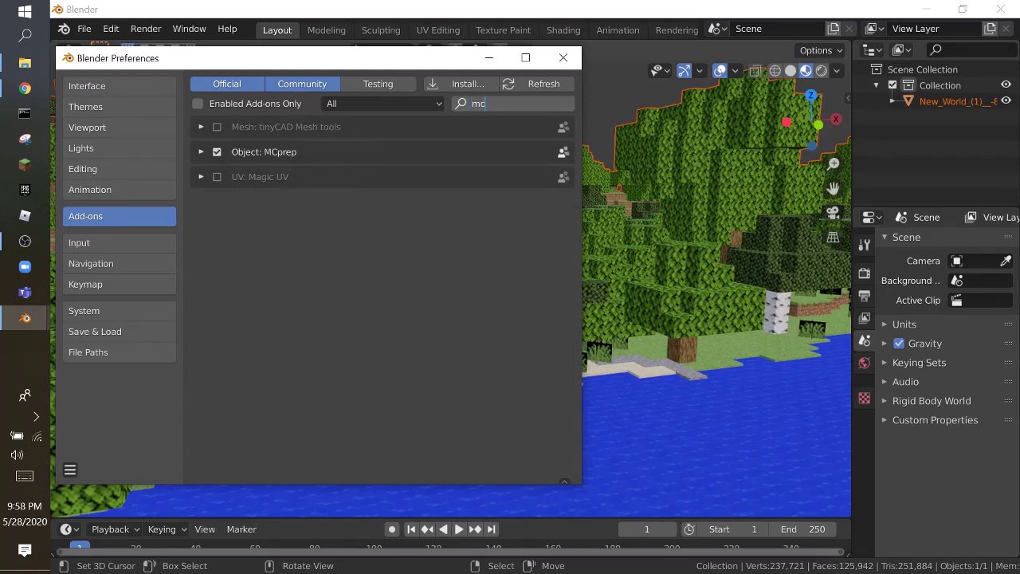
key("Return")
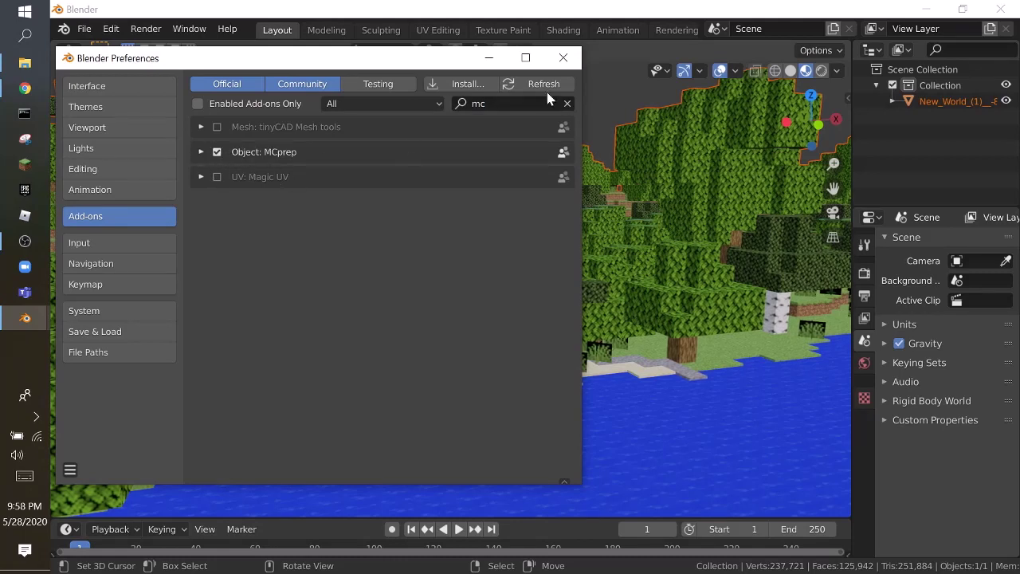
Remove the already installed MCprep add-on
left_click(201, 151)
left_click(531, 265)
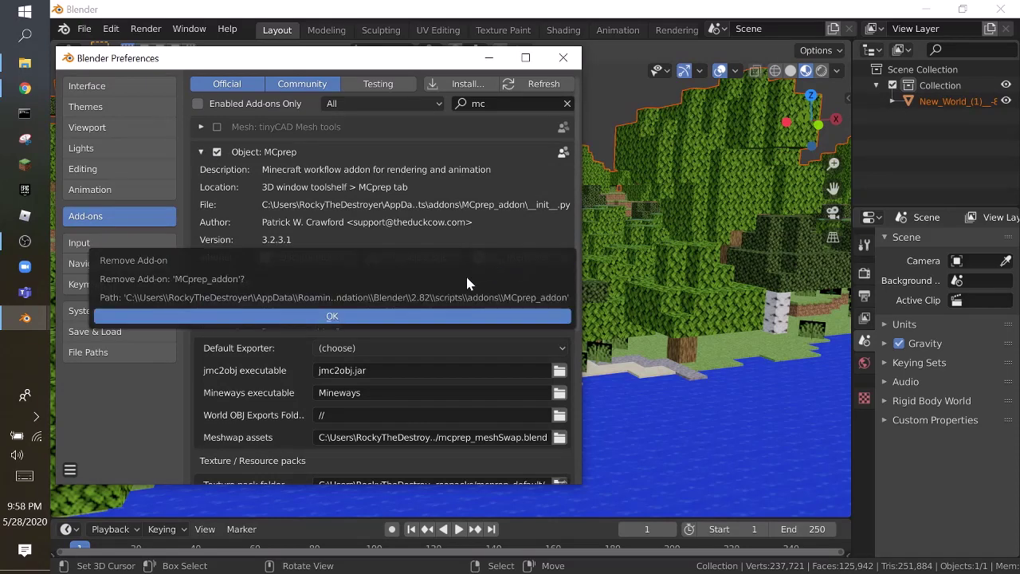
left_click(421, 321)
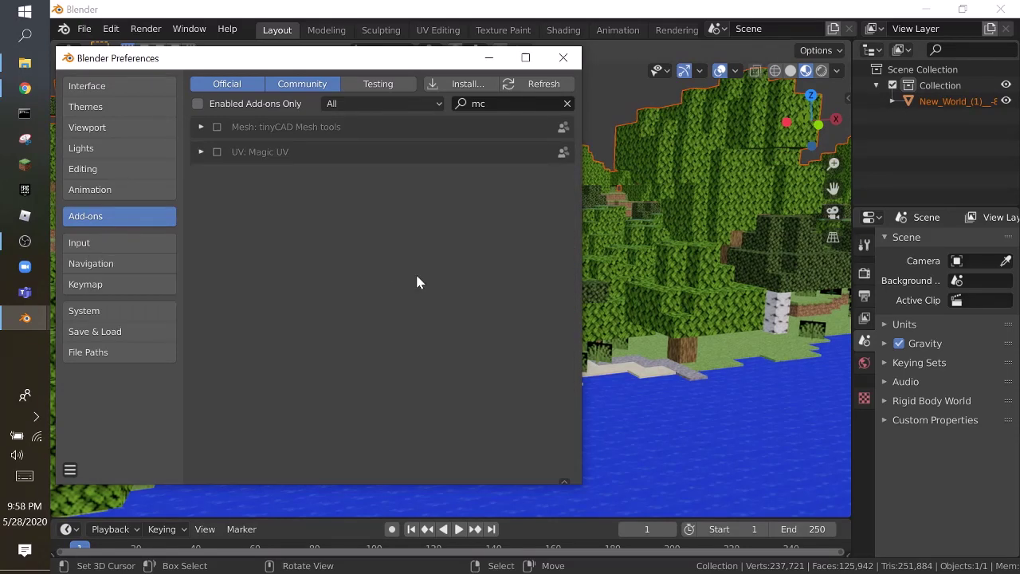
Install the MCprep add-on from MCprep_addon_v3.2.2 (1).zip in D:\MINECRAFT ANIMATION, enable it and close the preferences
left_click(470, 84)
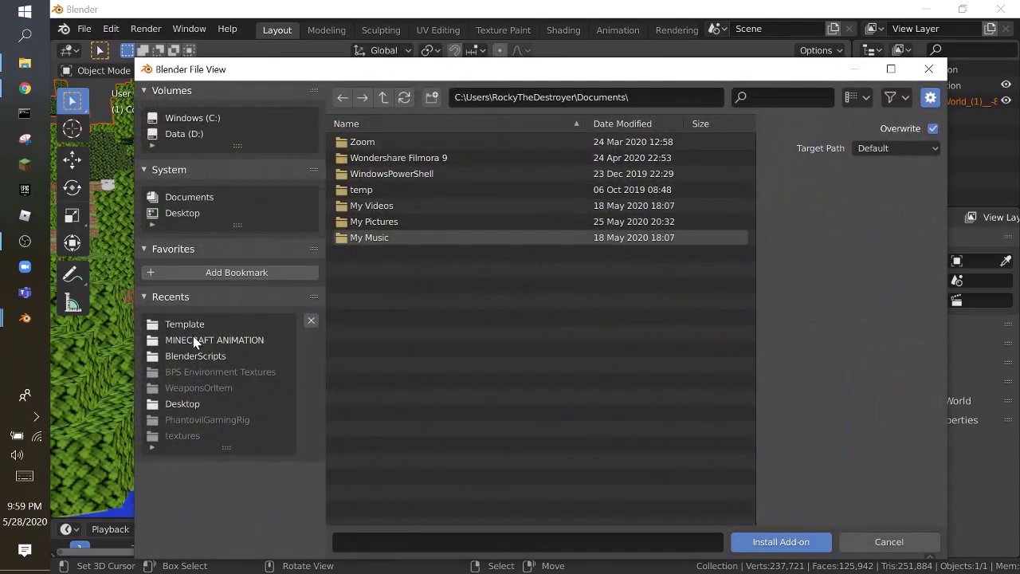
left_click(196, 340)
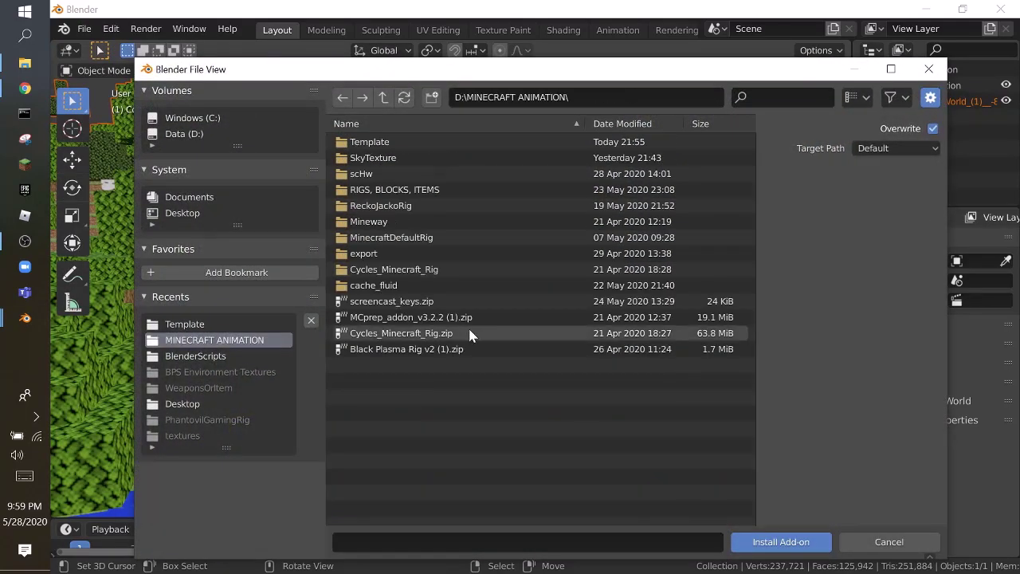
double_click(414, 319)
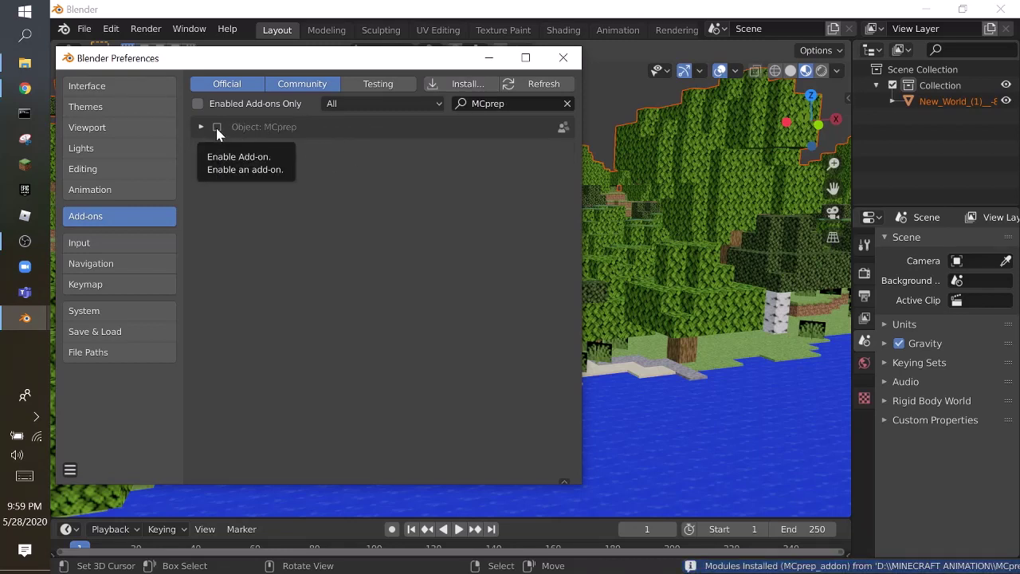
left_click(216, 128)
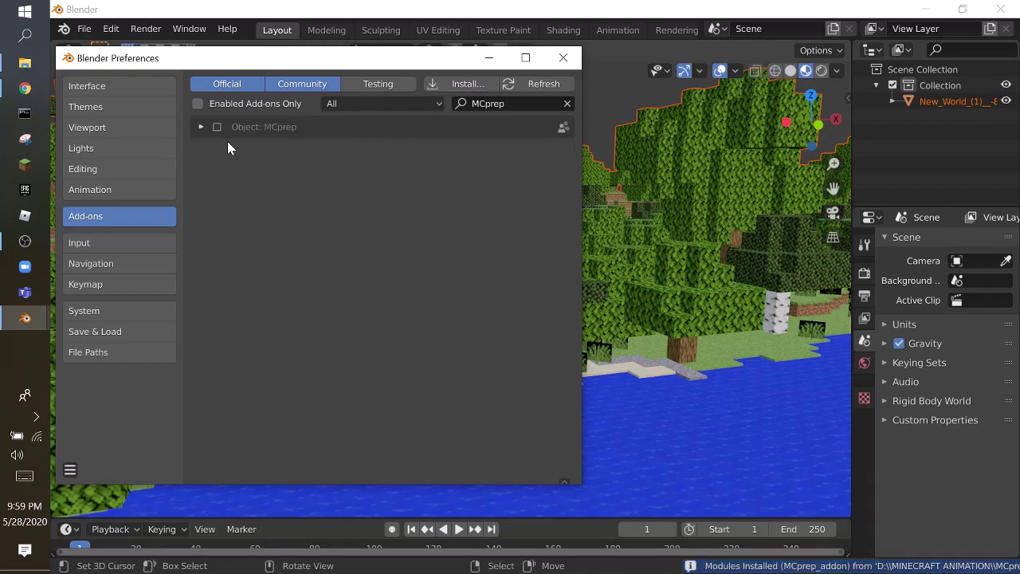
left_click(563, 57)
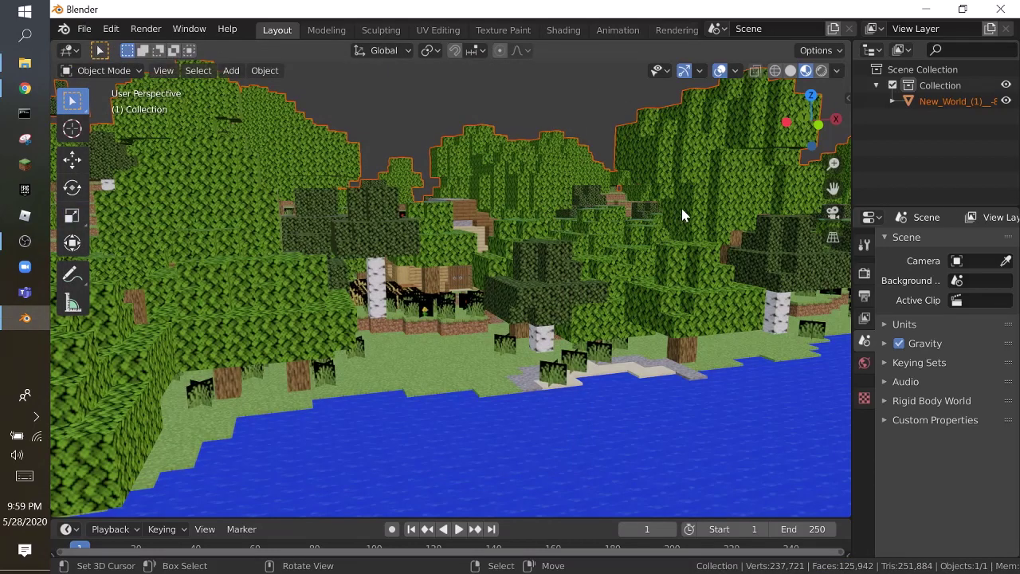
Run MCprep's Prep Materials on the imported world, keeping its preset options
key("n")
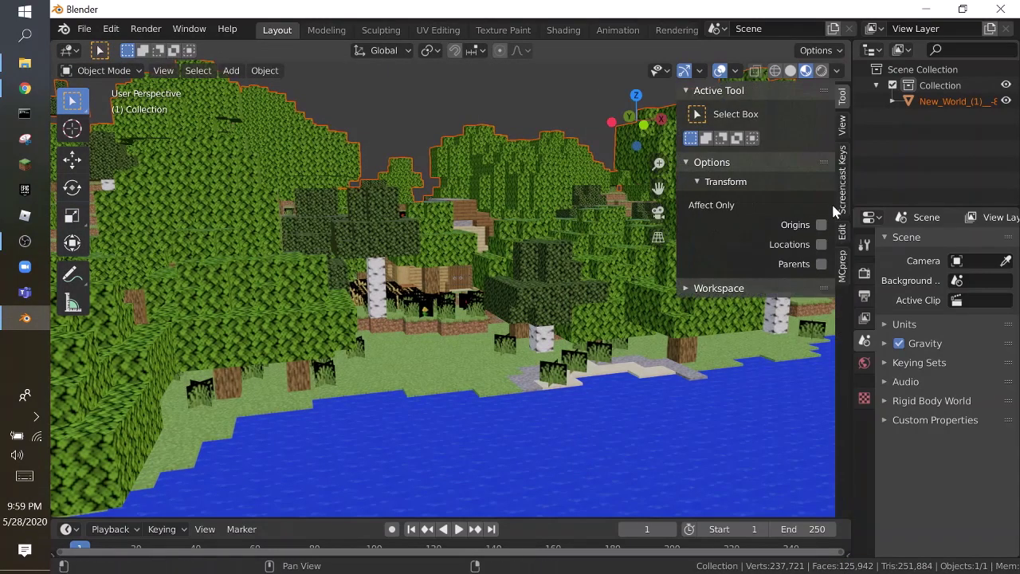
left_click(843, 260)
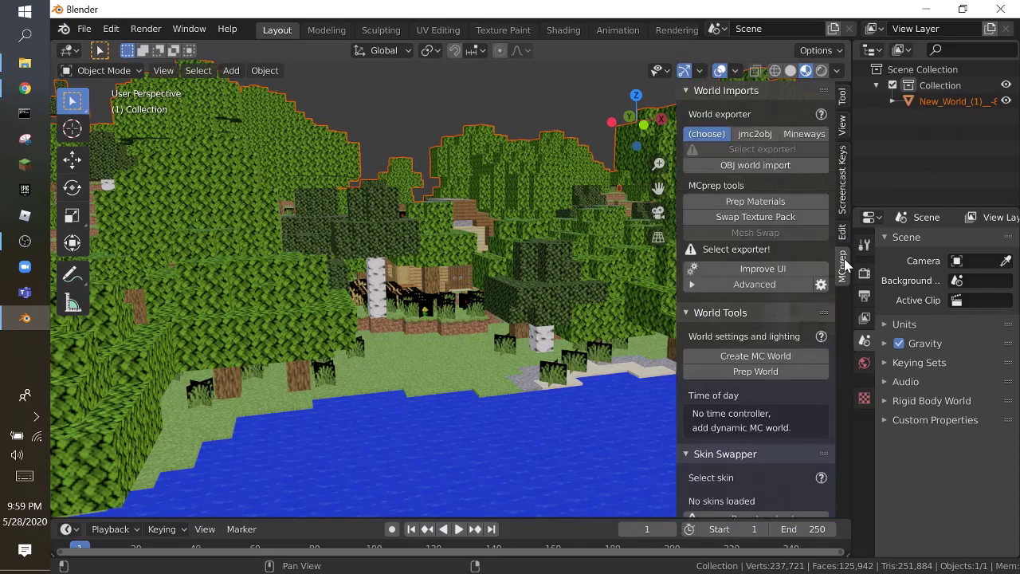
left_click(770, 205)
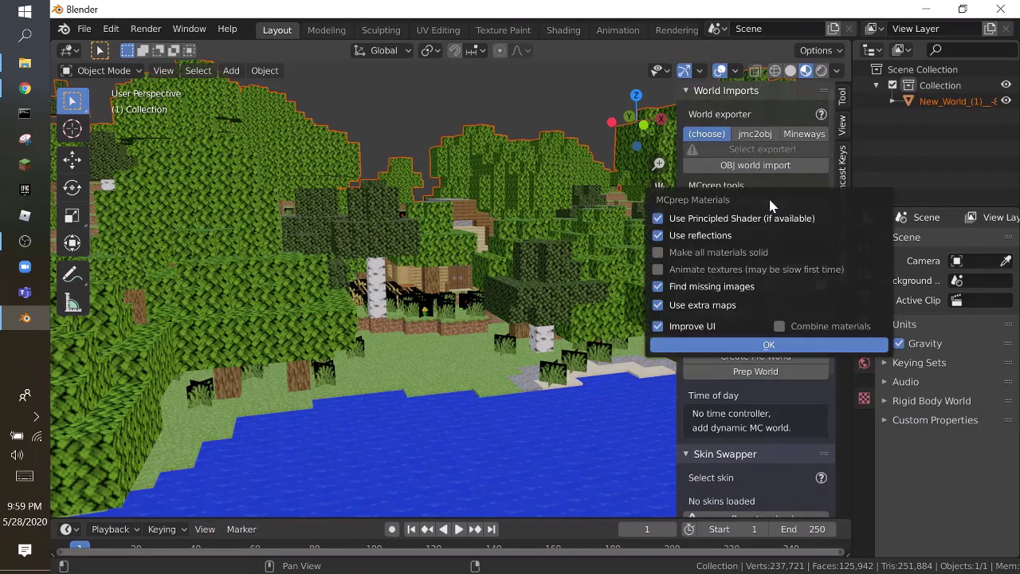
left_click(770, 345)
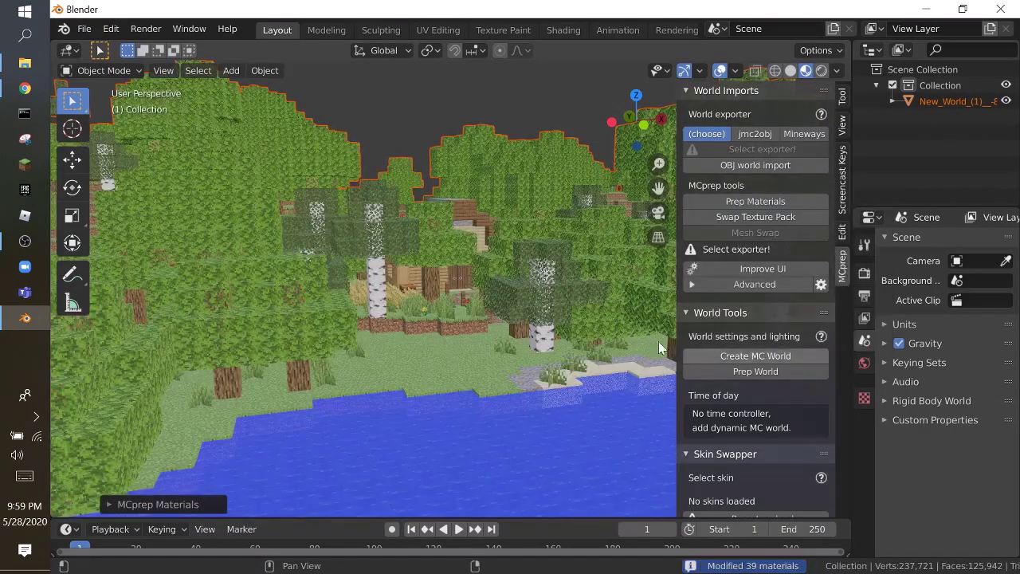
Fly through the world to examine the prepared leaf, grass, flower and water materials, and check the MCprep tools
key("n")
key("shift+grave")
key("w")
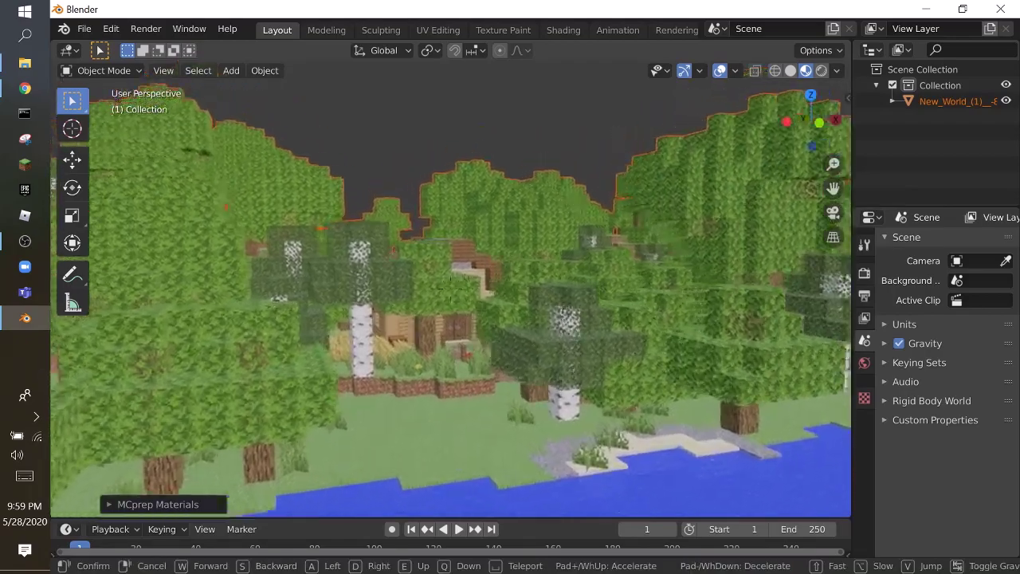
key("w")
key("w")
key("w")
key("d")
key("s")
key("w")
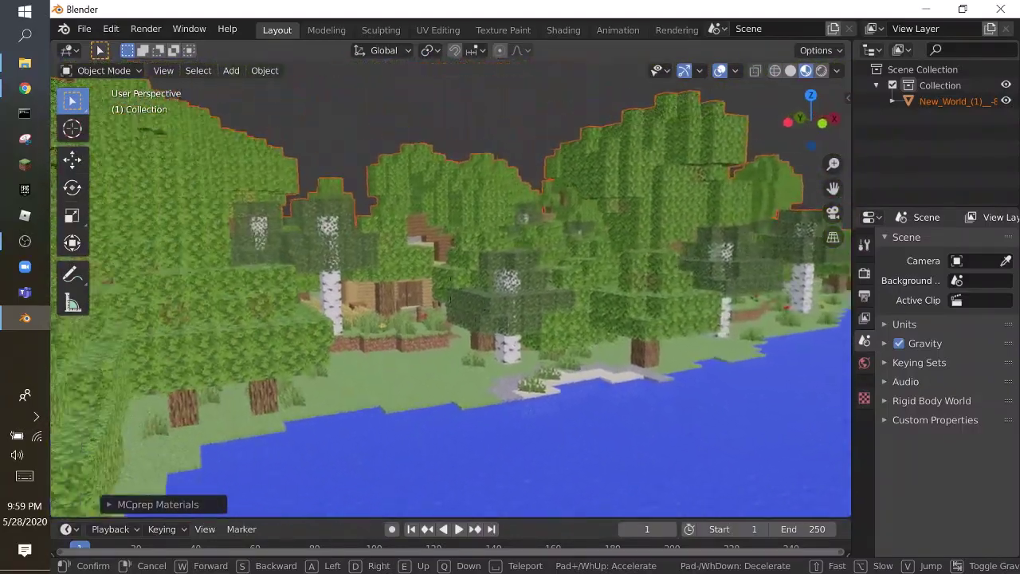
left_click(406, 289)
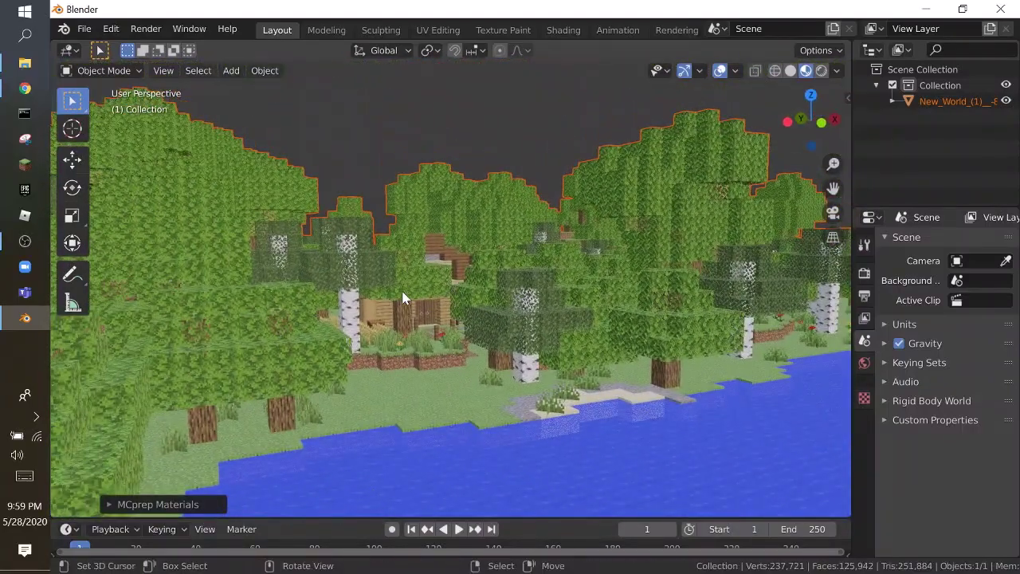
key("shift+grave")
key("w")
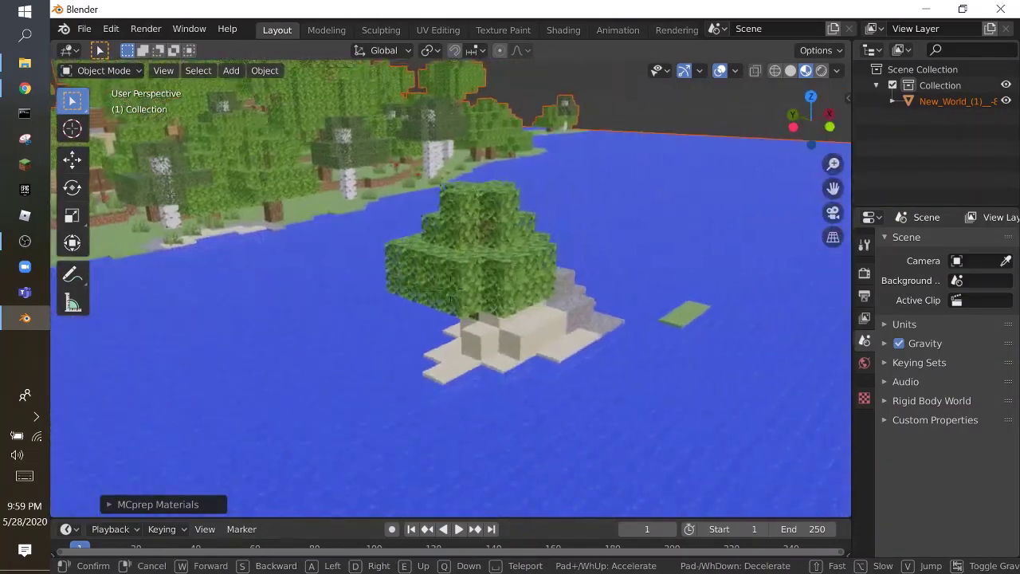
key("s")
left_click(450, 288)
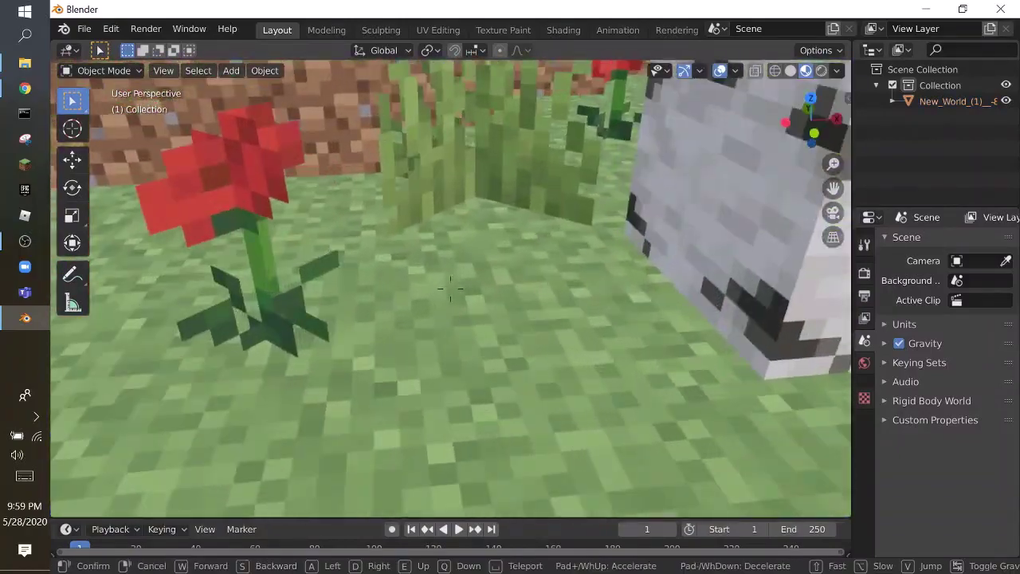
key("s")
key("s")
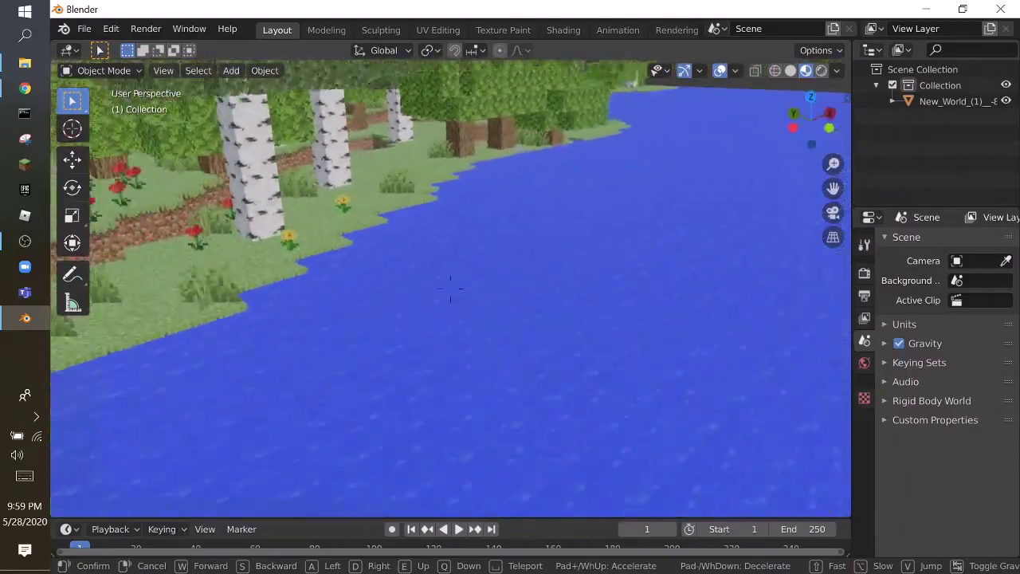
key("w")
key("s")
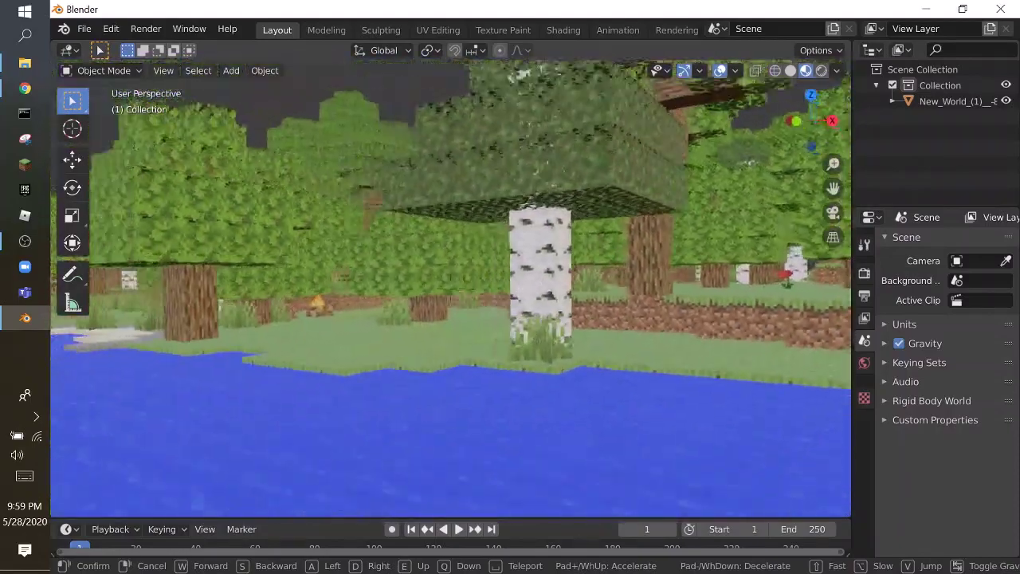
key("w")
key("s")
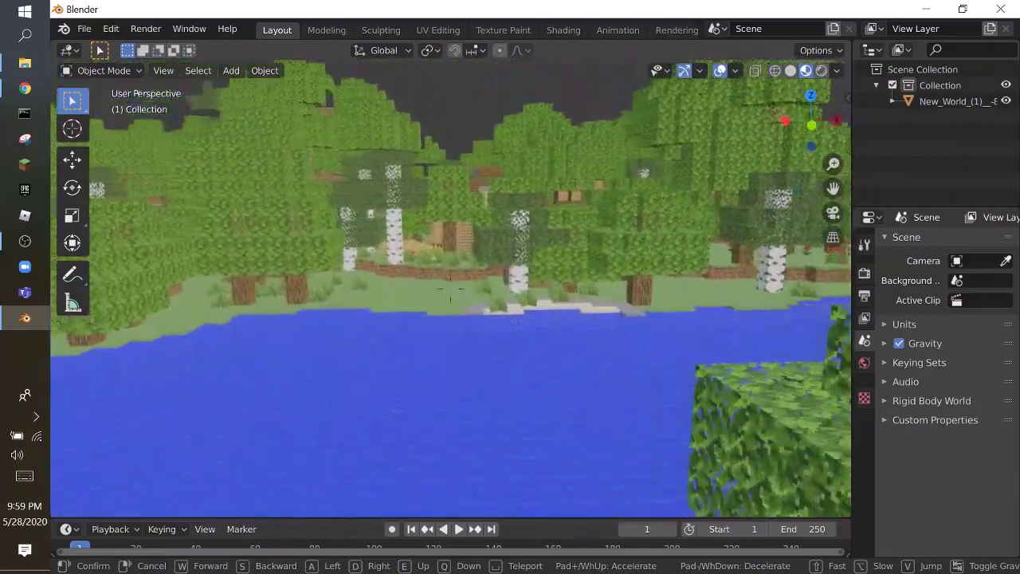
left_click(450, 288)
key("n")
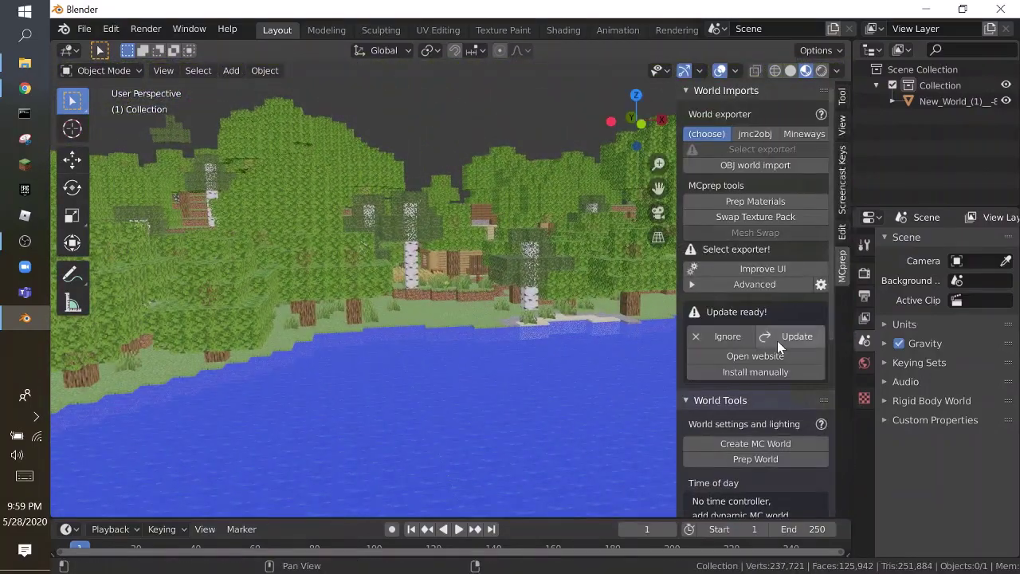
key("n")
Set the scene's render engine to Cycles
left_click(863, 364)
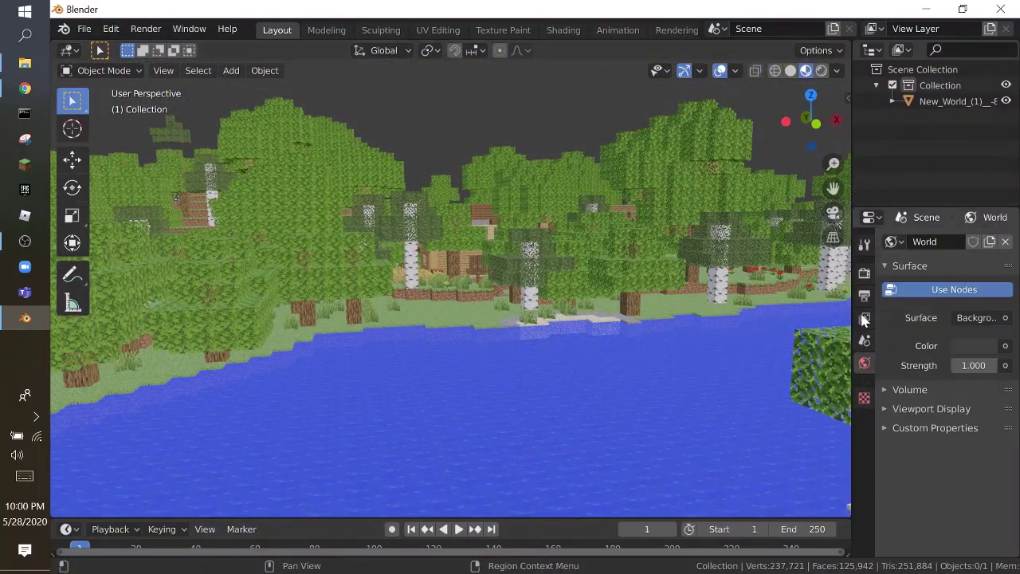
left_click(863, 273)
left_click(976, 242)
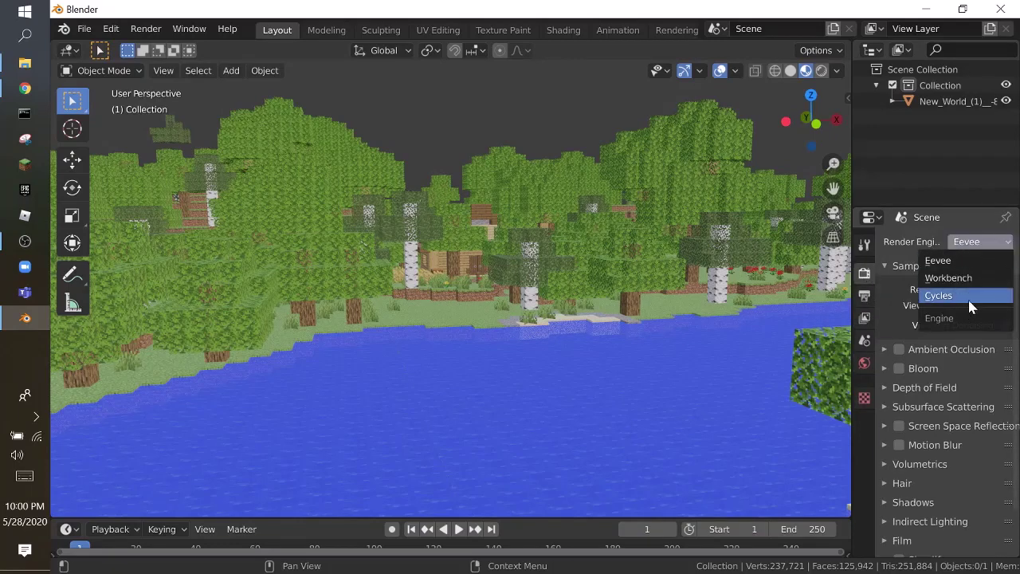
left_click(967, 298)
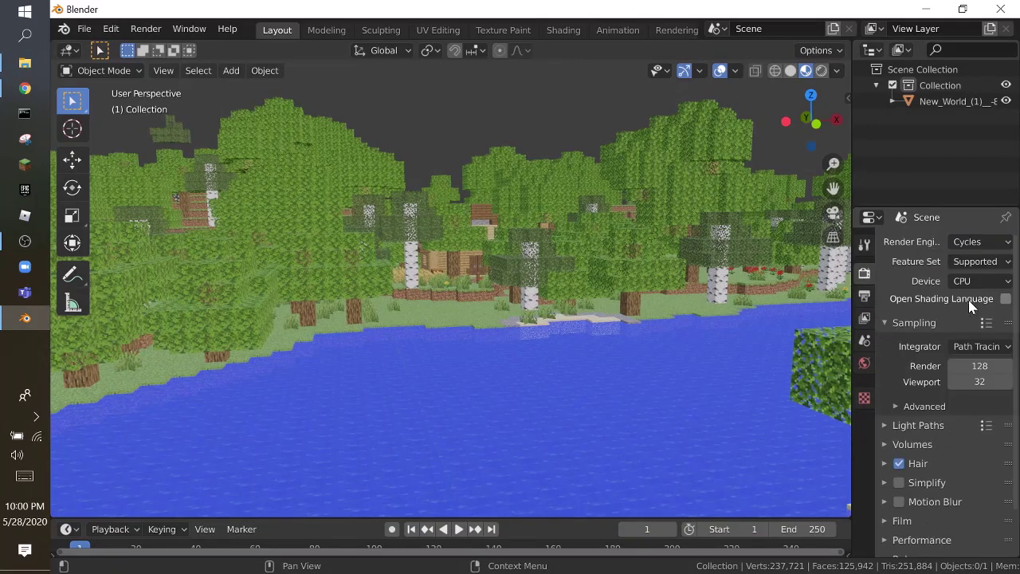
Enable the world's ambient occlusion and use sky_lightblue_adjusted.jpg from the SkyTexture folder as the background's environment texture
left_click(865, 362)
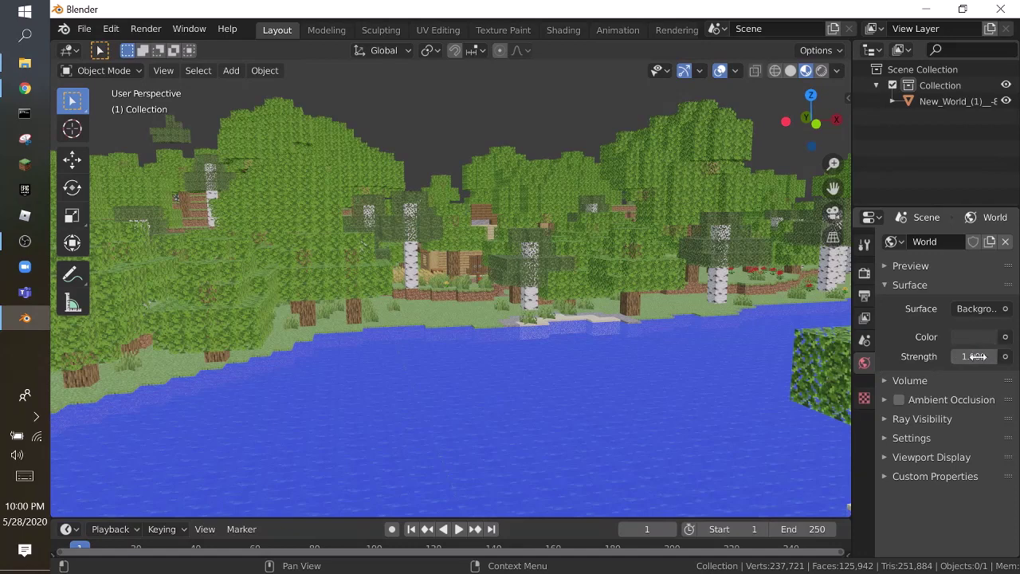
left_click(899, 399)
left_click(1004, 336)
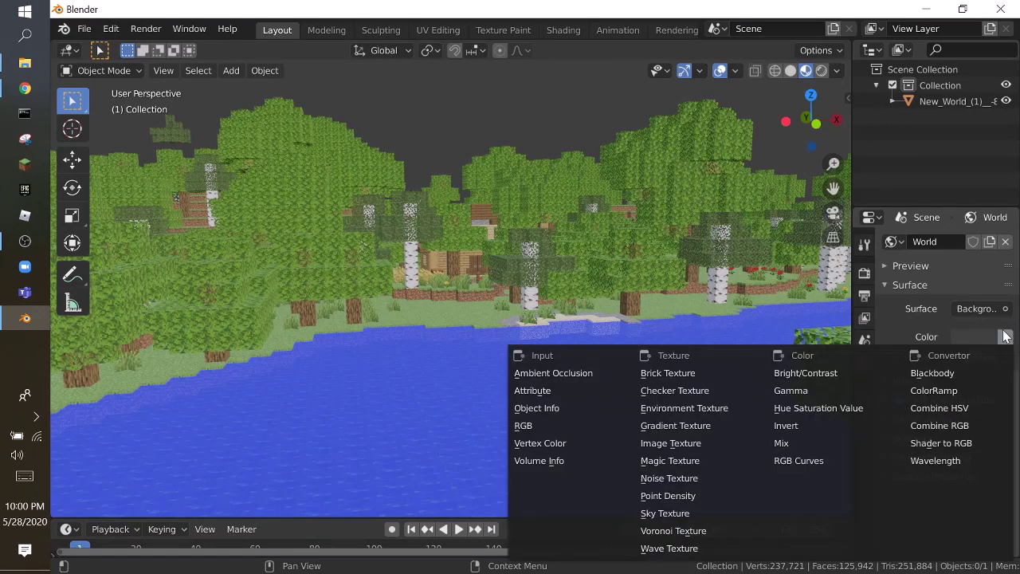
left_click(704, 408)
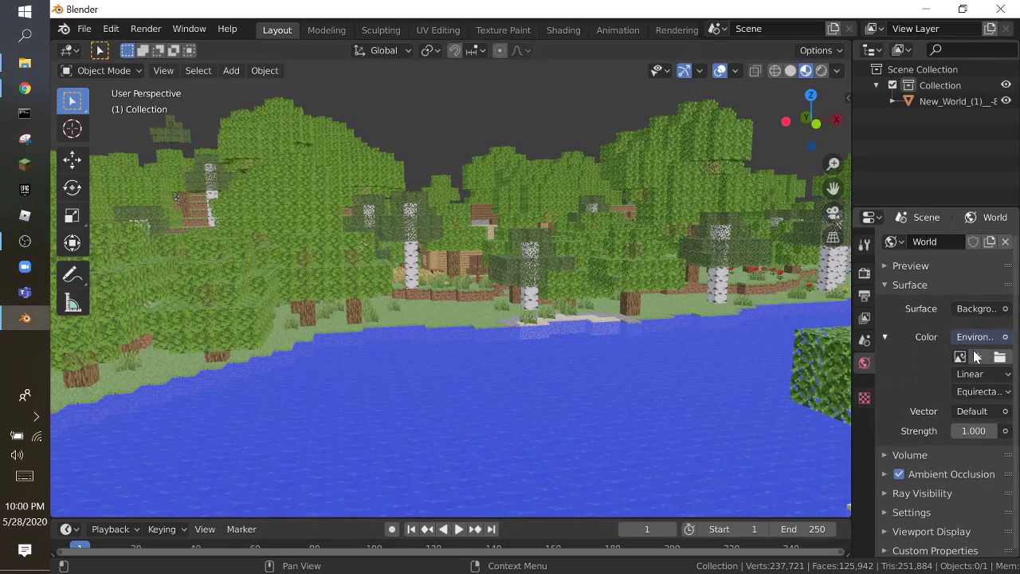
left_click(1000, 356)
left_click(227, 323)
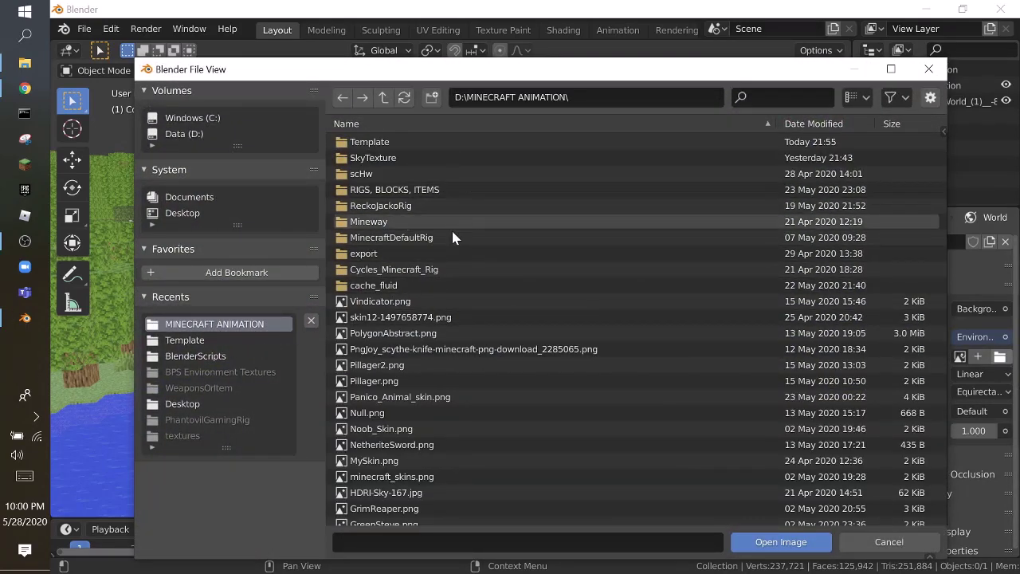
left_click(408, 157)
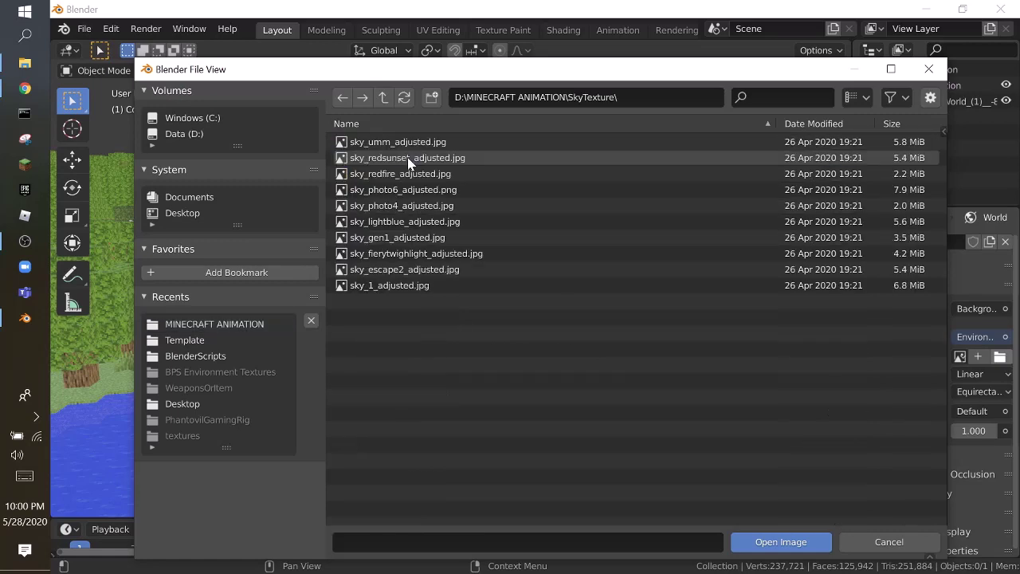
double_click(437, 222)
Frame the lake with the small tree island, switch the viewport to rendered shading and enlarge the timeline area
key("shift+grave")
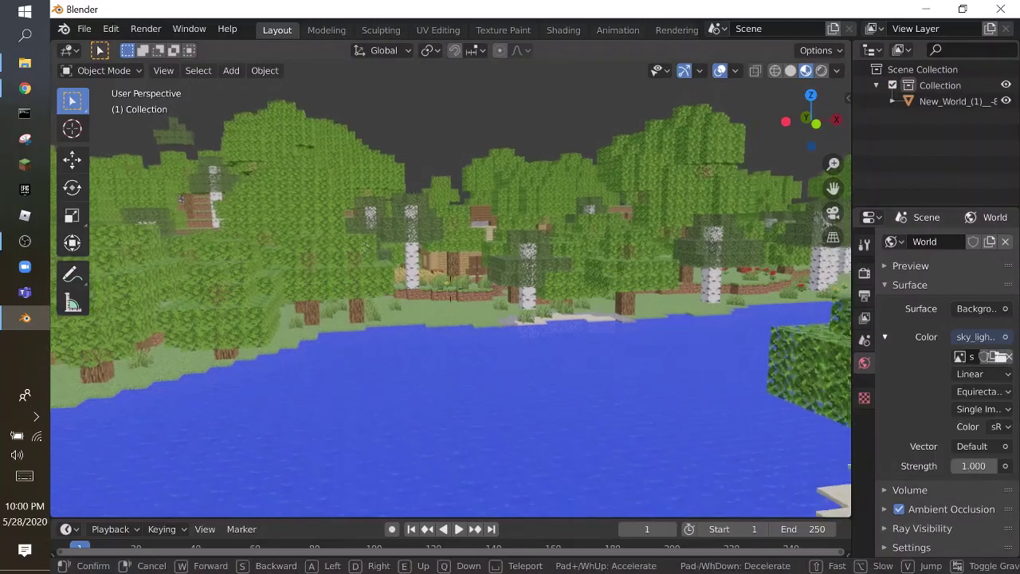
key("w")
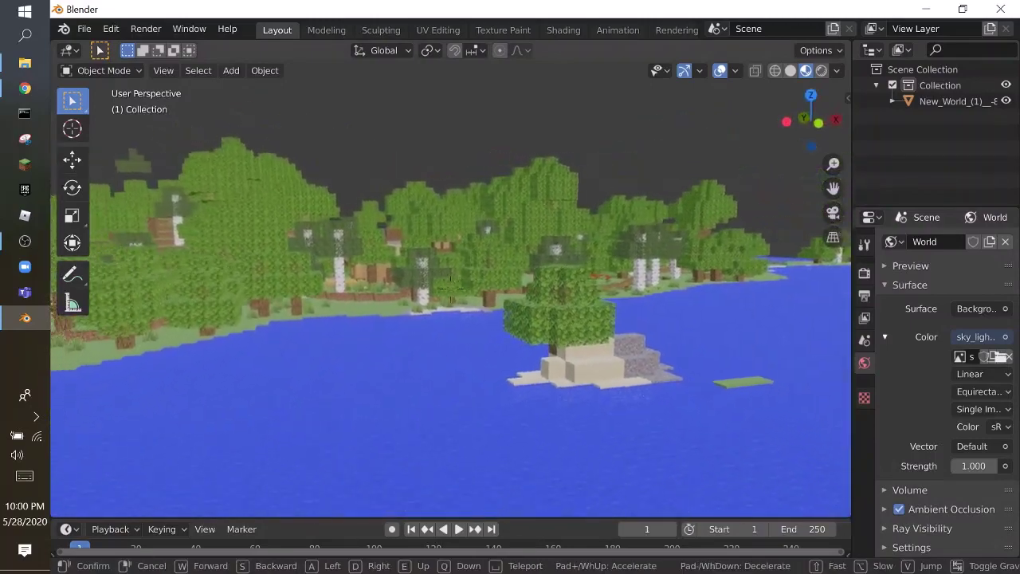
key("s")
left_click(450, 290)
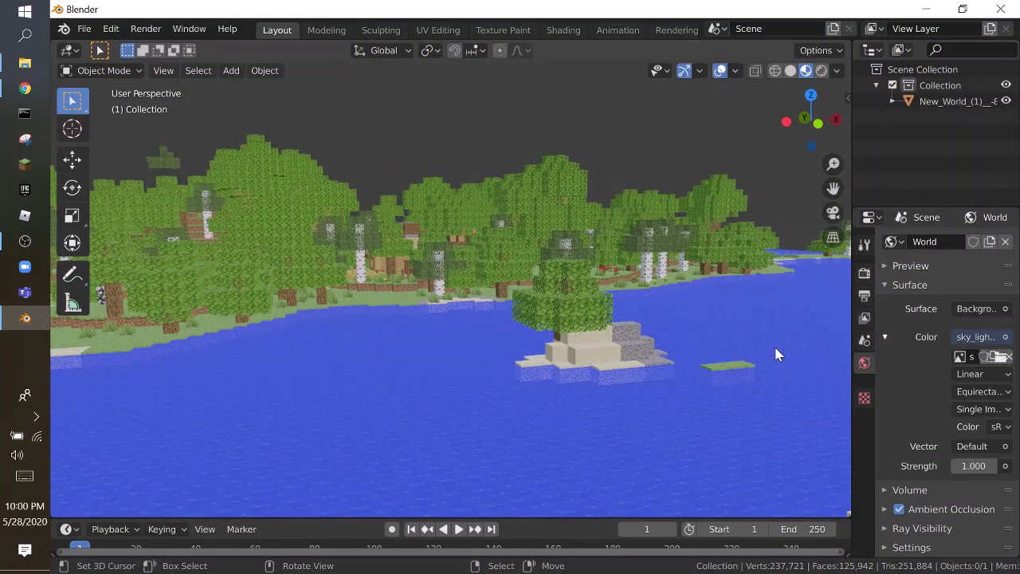
left_click(863, 273)
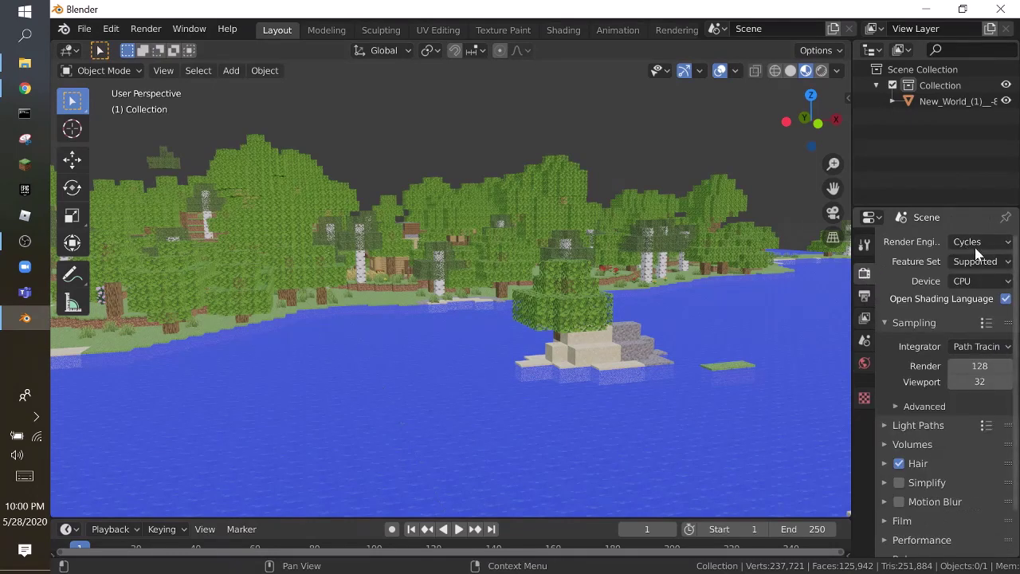
left_click(864, 363)
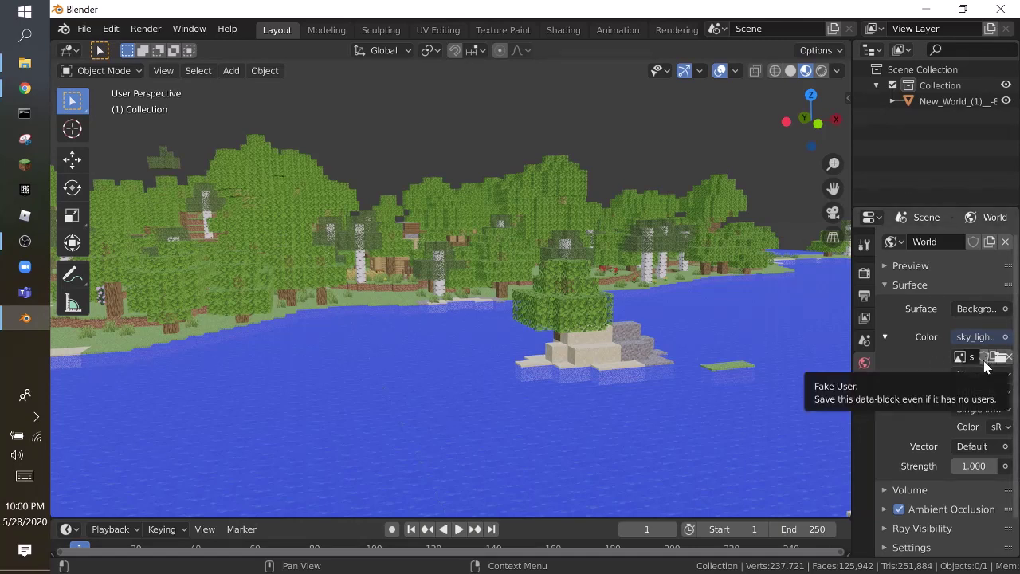
left_click(822, 68)
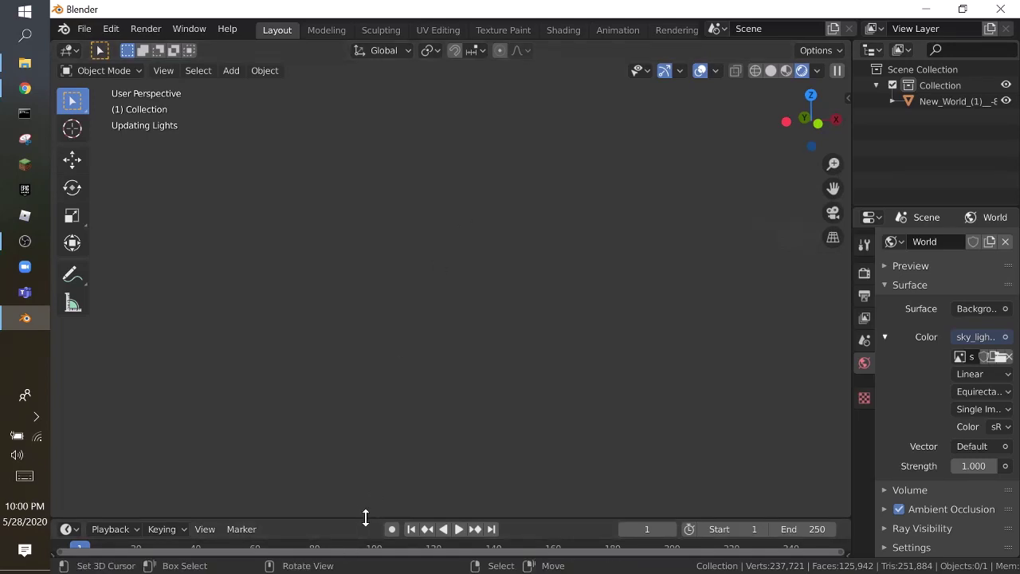
left_click_drag(367, 517, 367, 482)
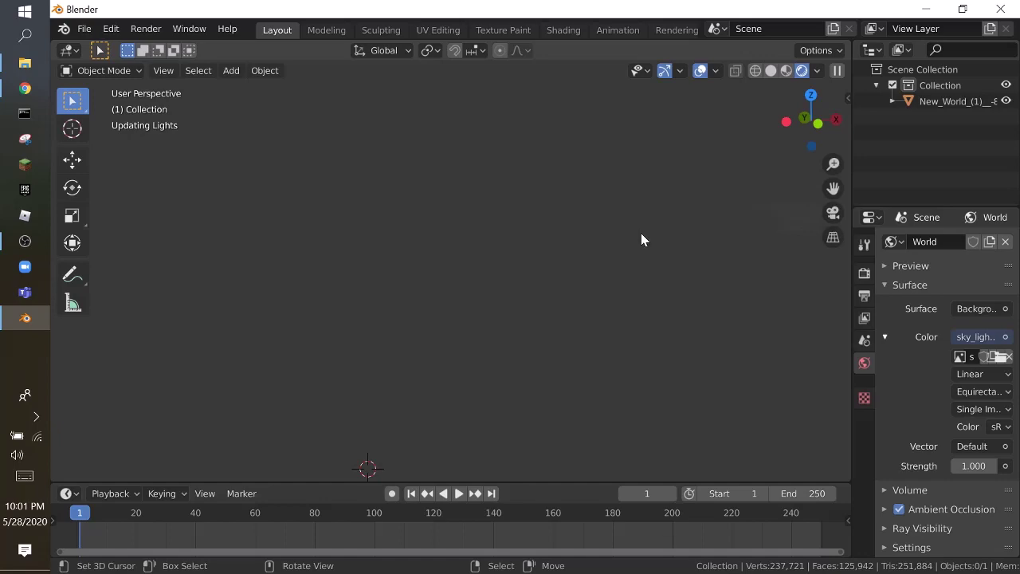
Set the Cycles device to GPU Compute and the render samples to 68
mouse_move(25, 241)
key("shift+grave")
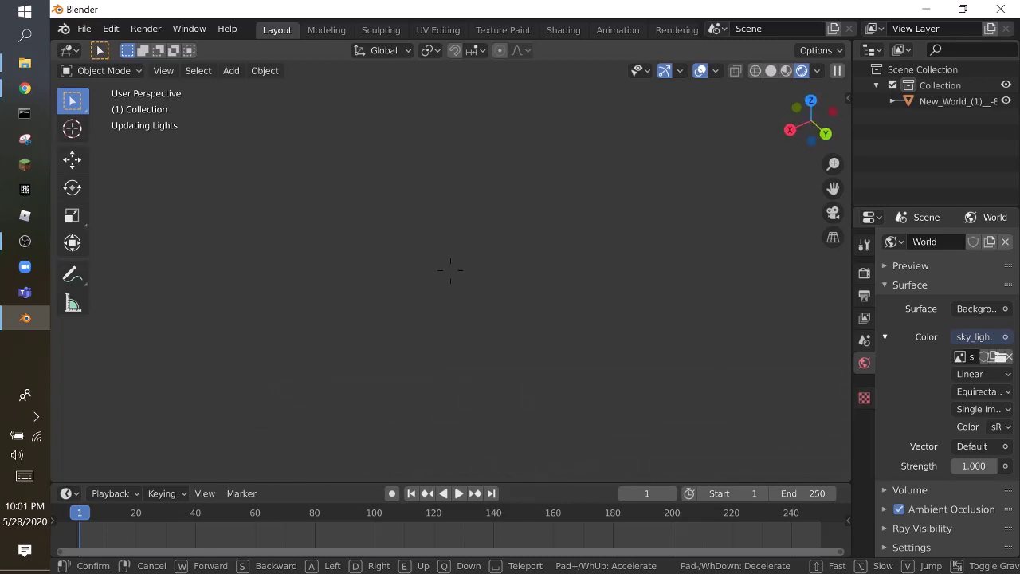
left_click(462, 266)
left_click(863, 273)
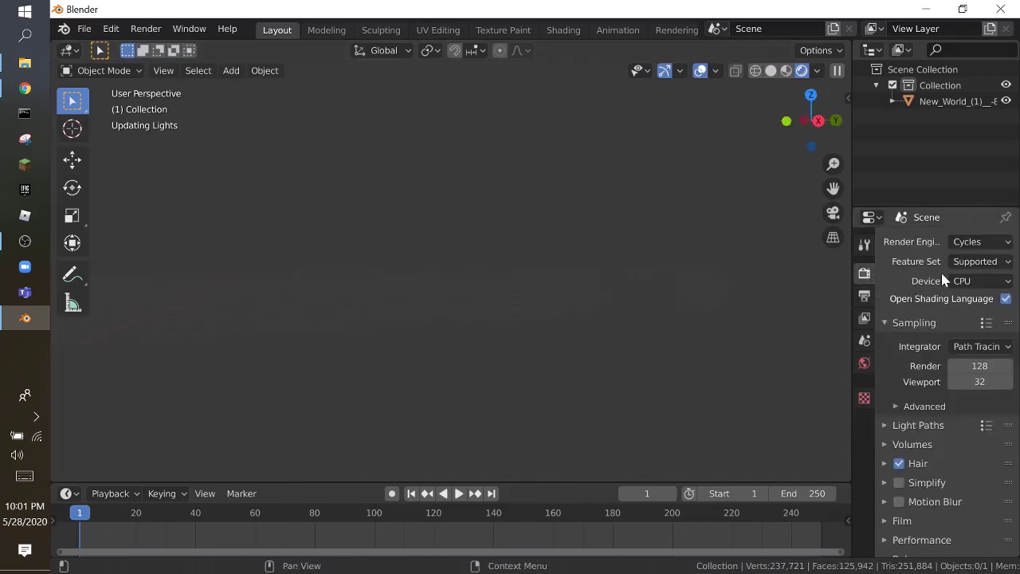
left_click(967, 280)
left_click(976, 281)
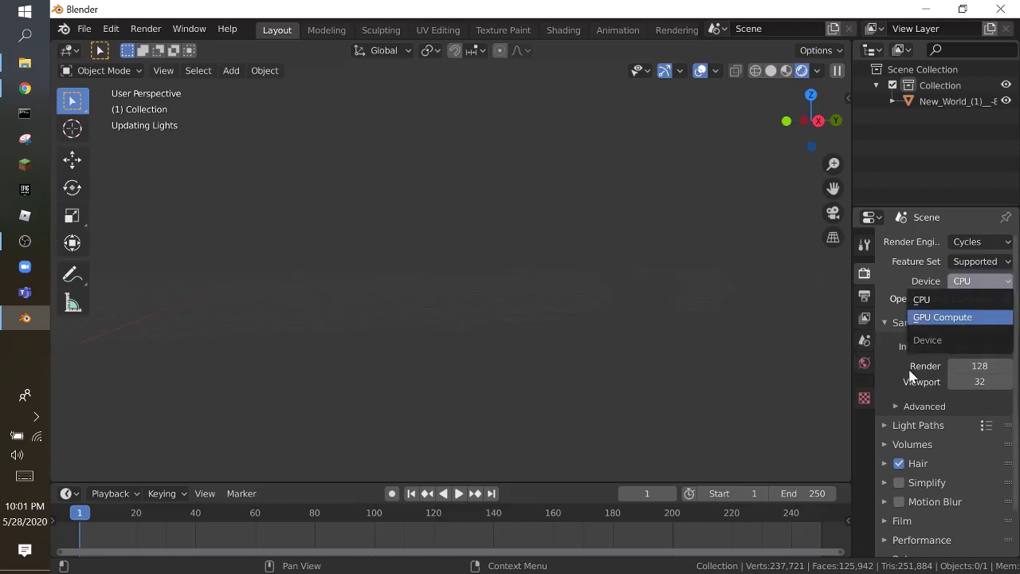
left_click(942, 317)
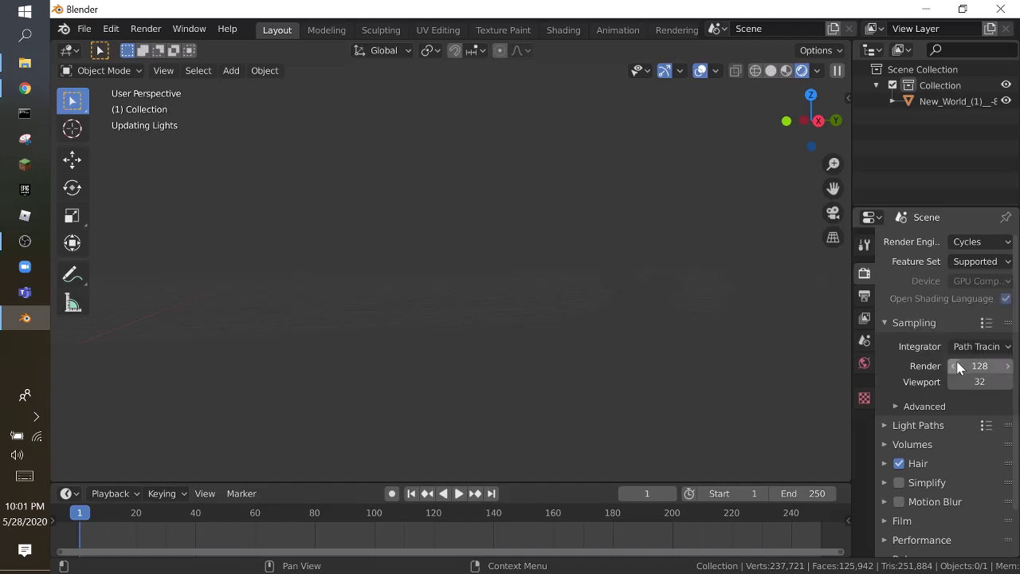
left_click(960, 365)
type("68")
key("Return")
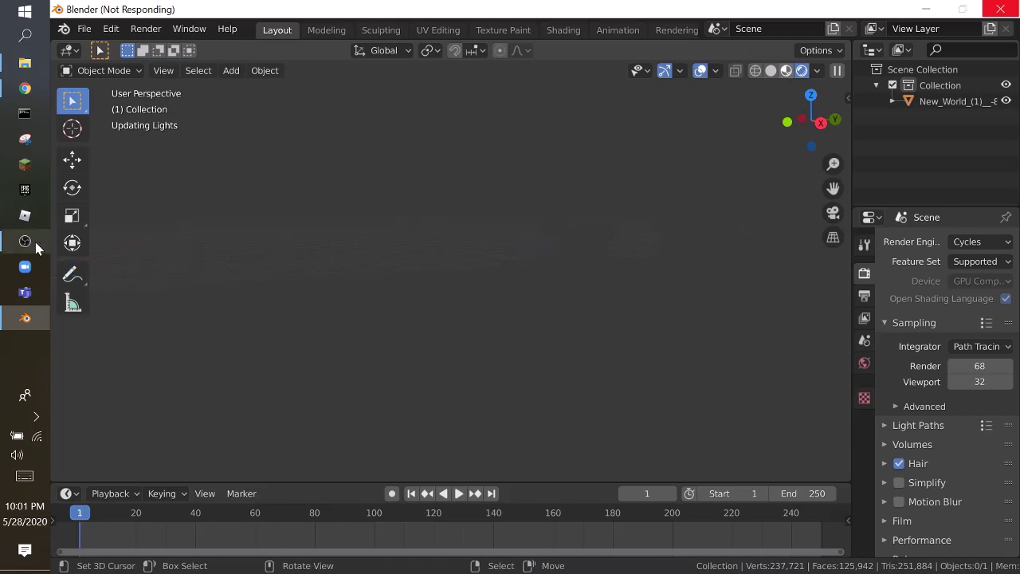
Frame the wooded shoreline and put the viewport back in rendered shading
left_click(159, 263)
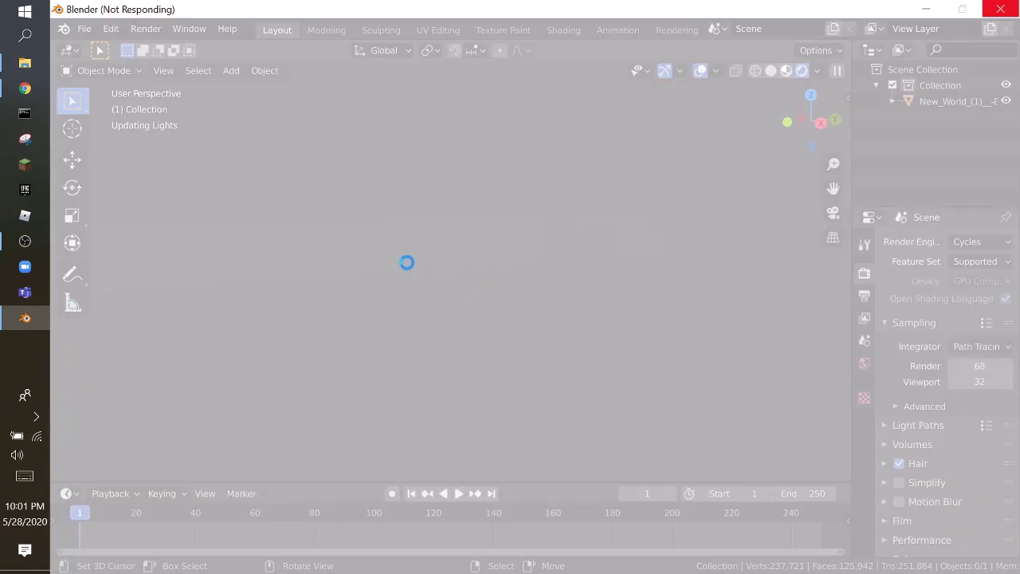
mouse_move(25, 241)
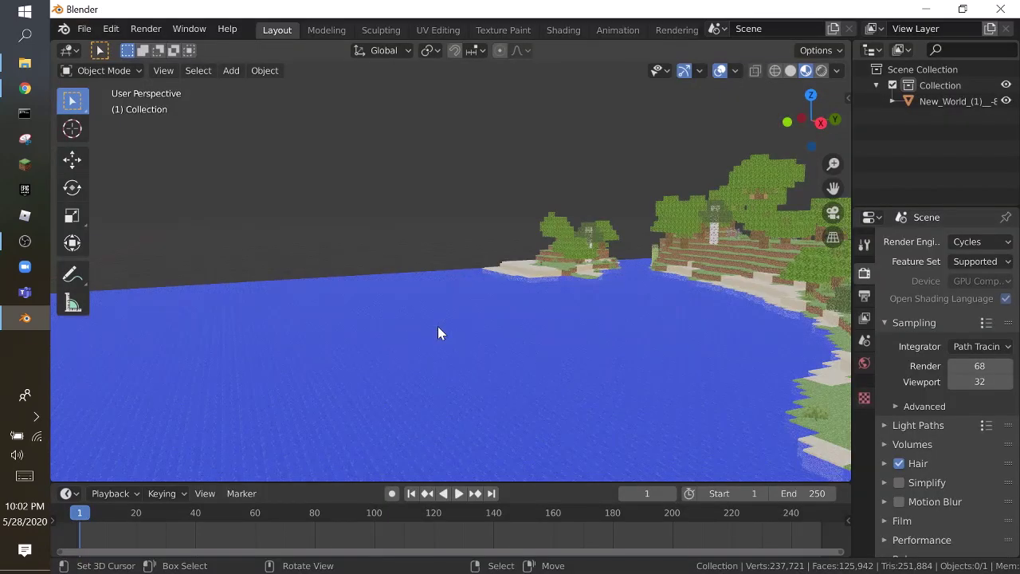
key("shift+grave")
left_click(450, 273)
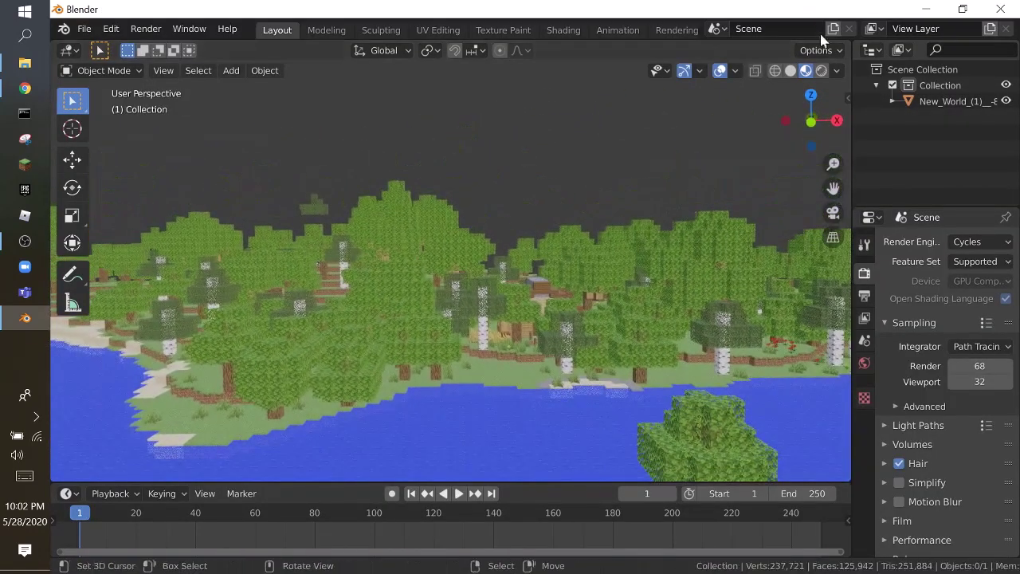
left_click(821, 71)
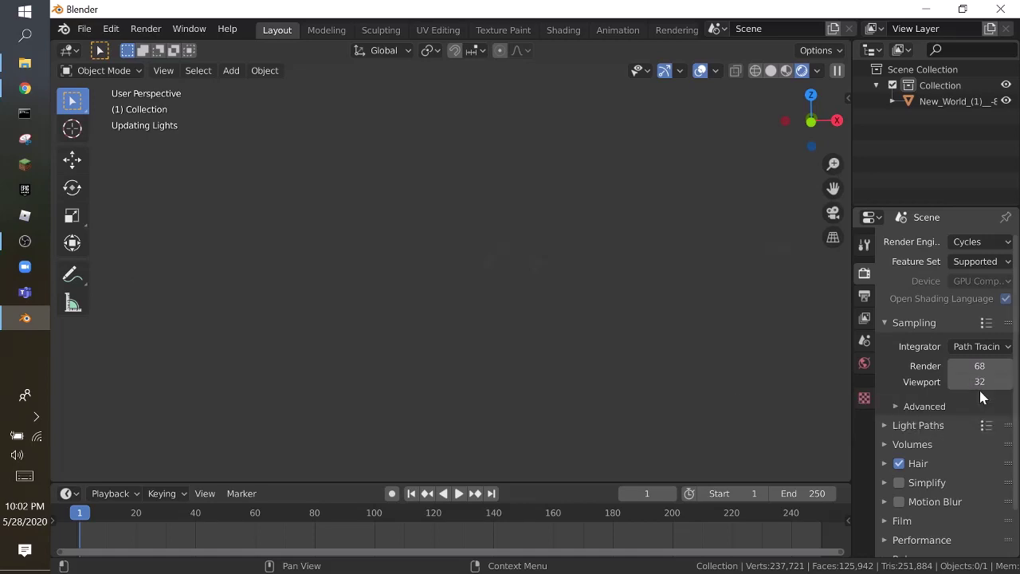
Try to run MCprep's Prep Materials with its preset options while no object is selected
key("shift+grave")
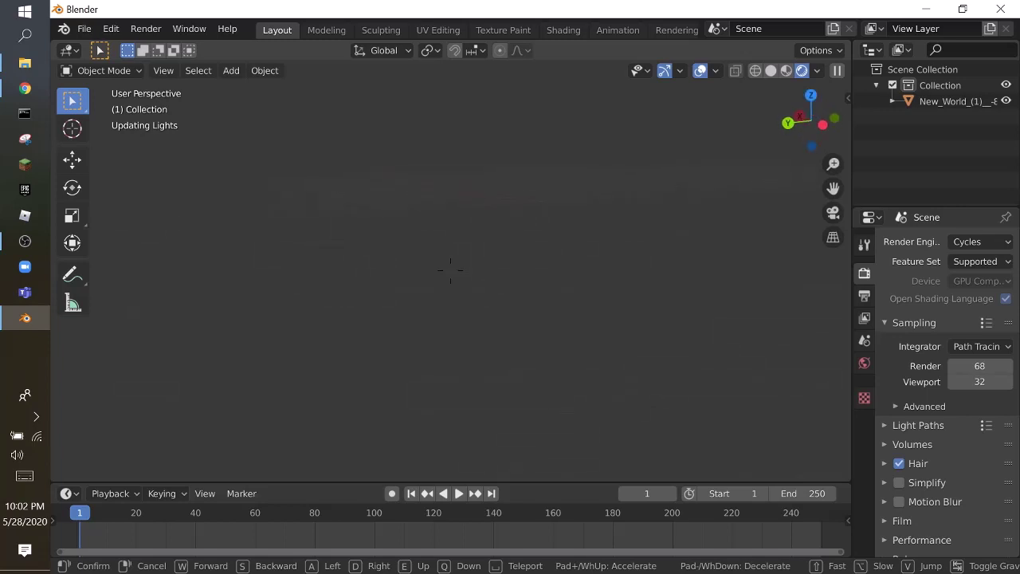
left_click(451, 270)
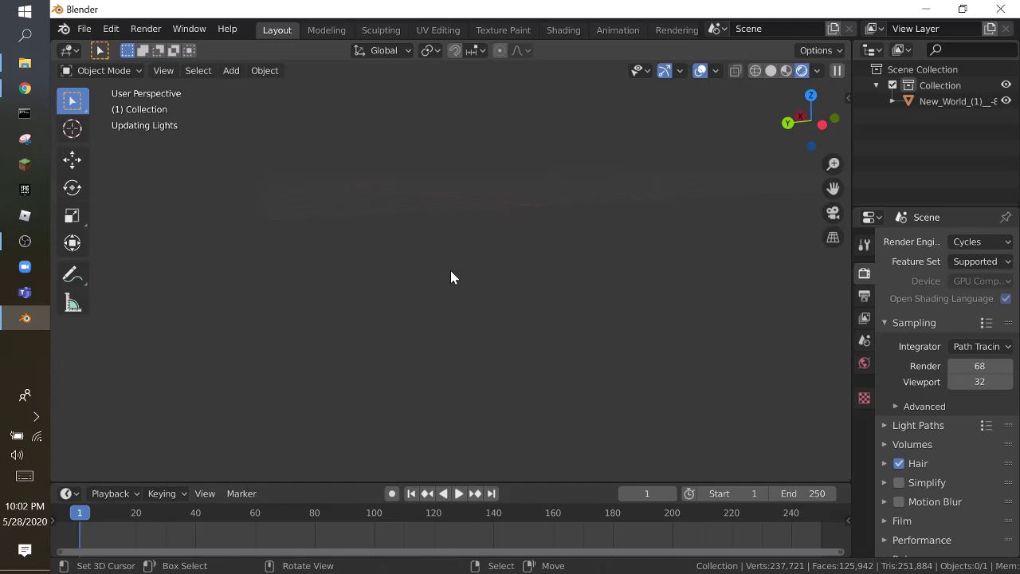
key("n")
left_click(770, 201)
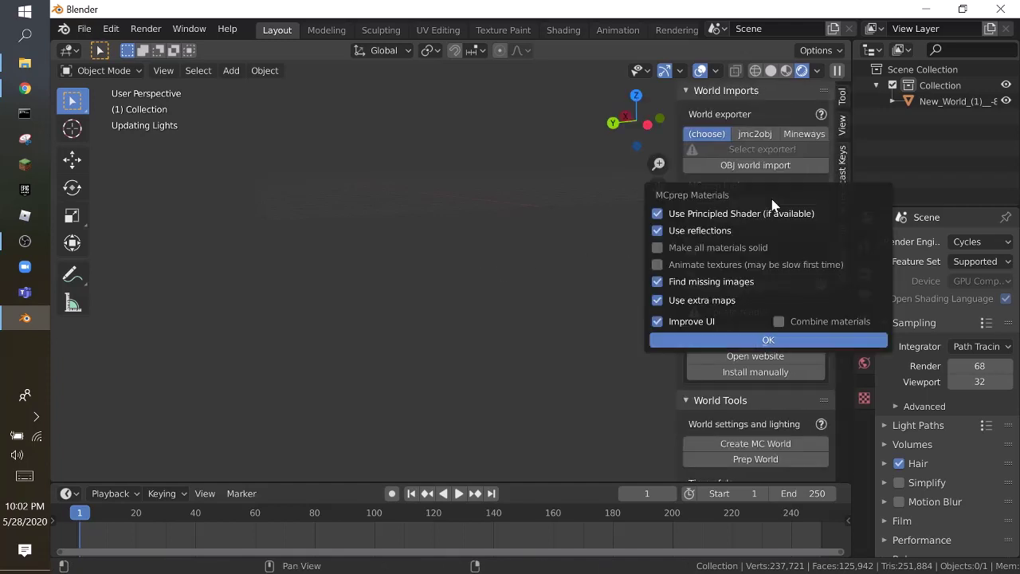
left_click(745, 344)
Select the imported world object and rerun MCprep's Prep Materials on it with the preset options
left_click(600, 344)
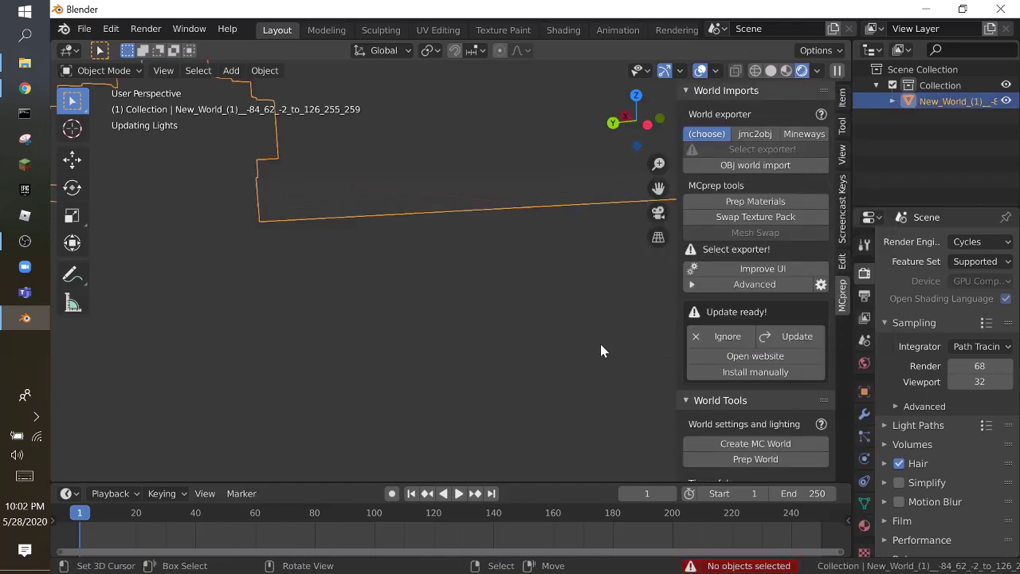
key("shift+grave")
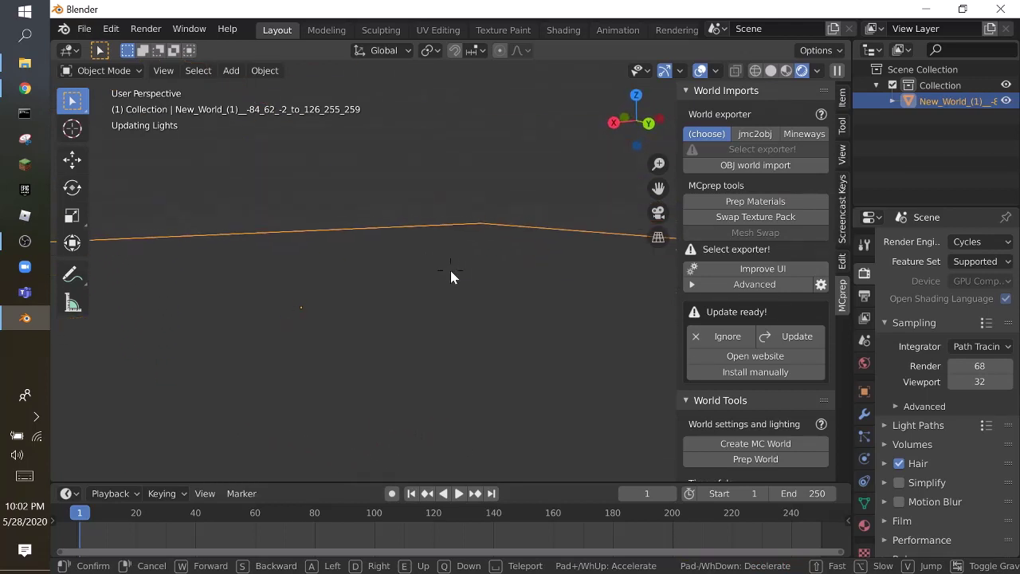
left_click(450, 271)
left_click(763, 201)
left_click(779, 342)
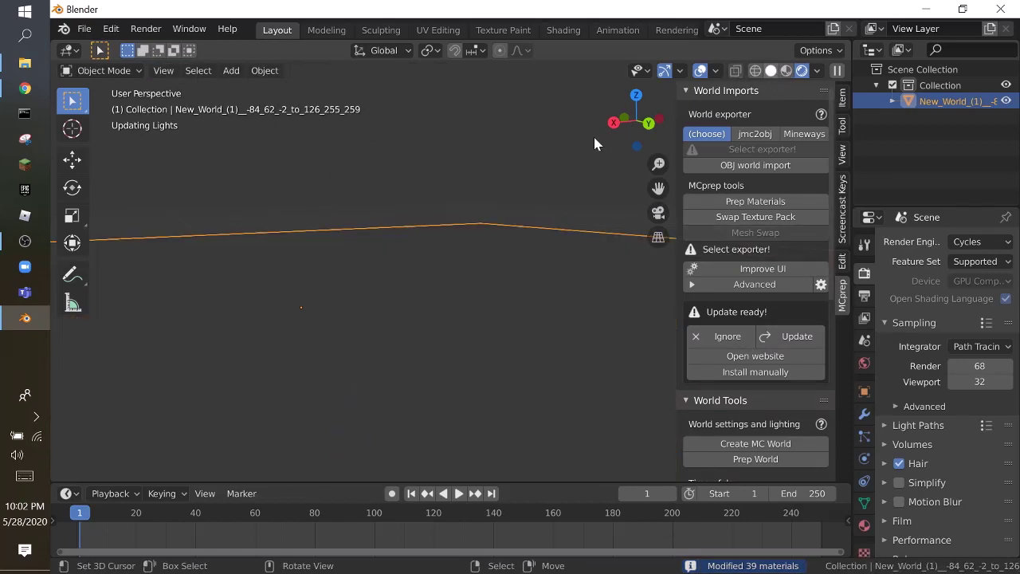
Enter Edit Mode on the imported world mesh
key("Tab")
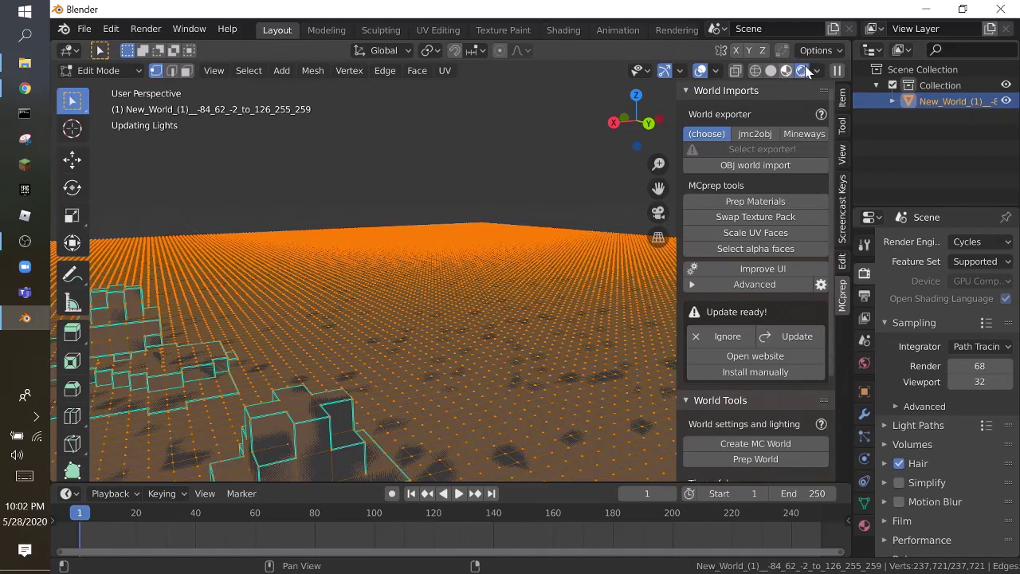